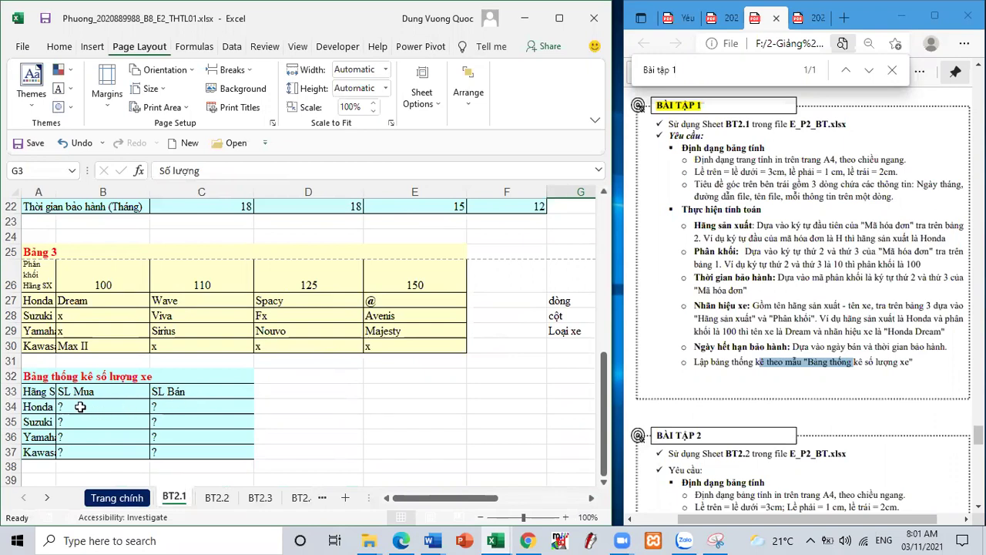
# Step: In Excel, select B34, then check the manufacturer names in C4:C16 and invoice codes B4:B16
pyautogui.click(80, 407)
pyautogui.scroll(6, 465, 359)
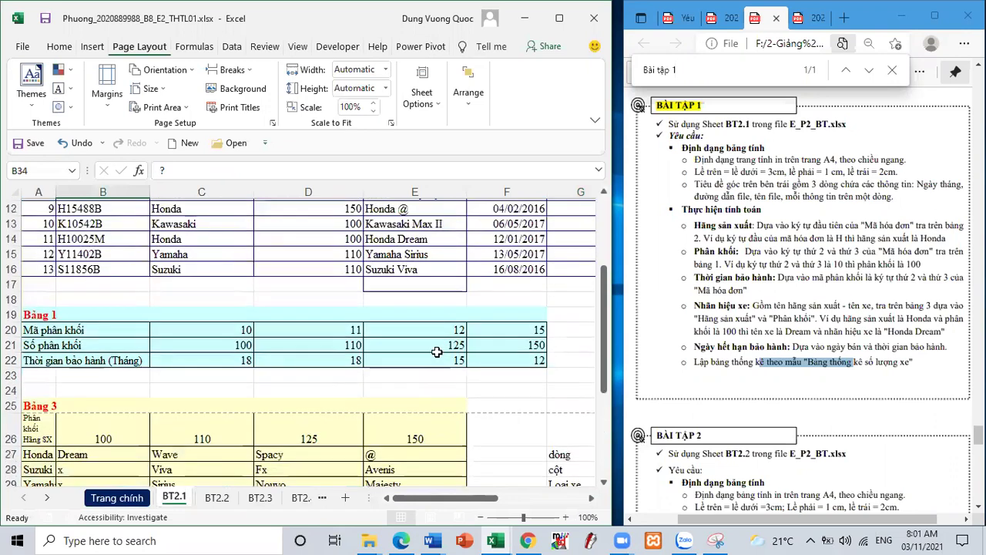
pyautogui.hscroll(3, 589, 501)
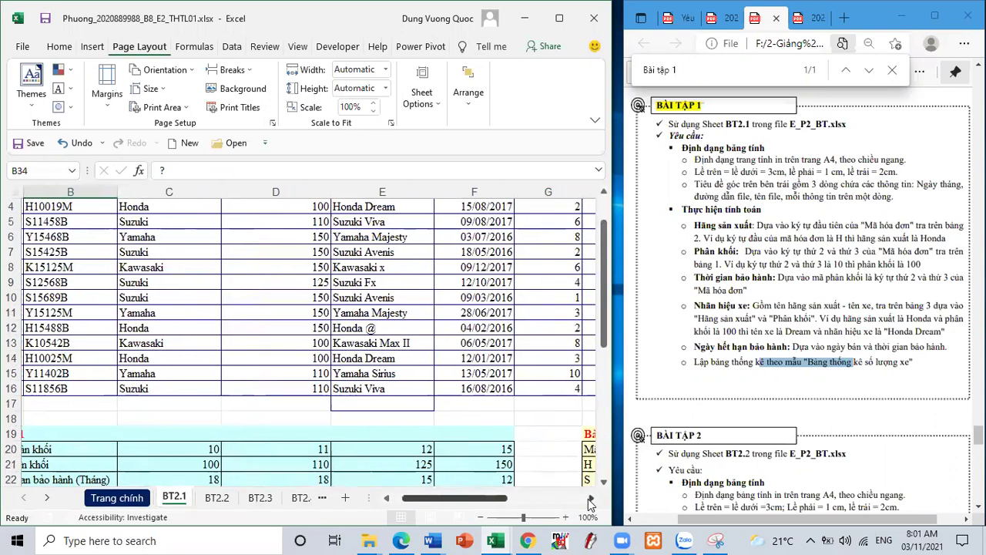
pyautogui.scroll(1, 444, 387)
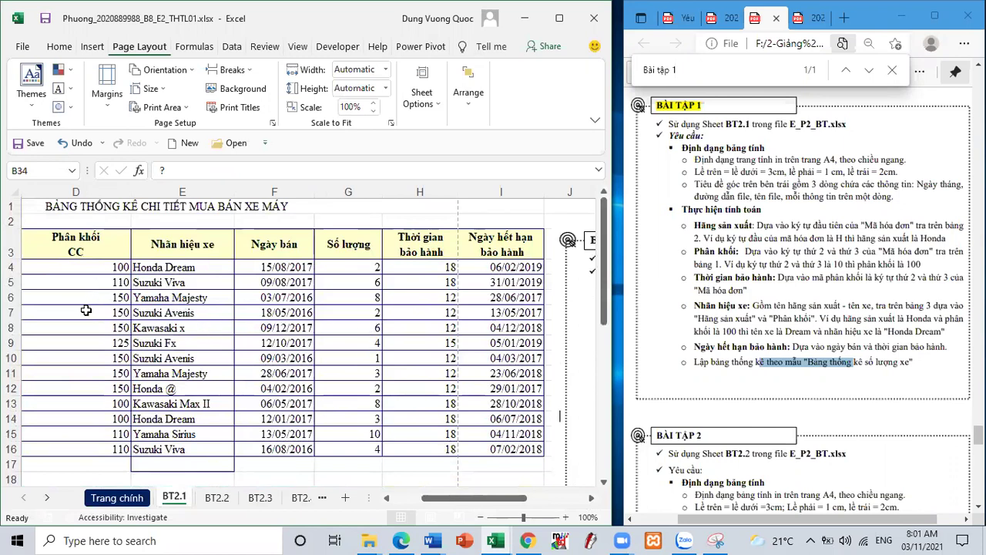
pyautogui.moveTo(461, 499); pyautogui.dragTo(447, 499)
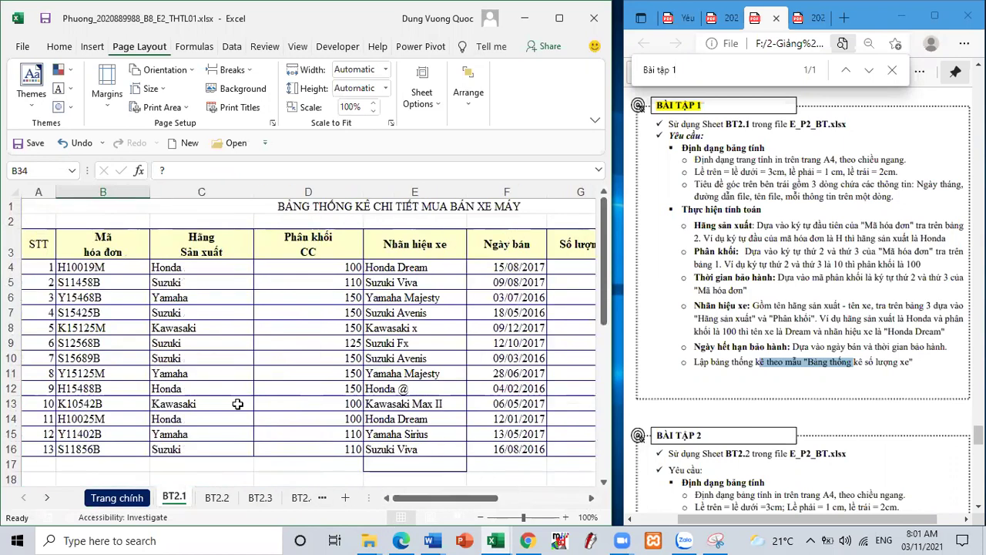
pyautogui.moveTo(178, 267); pyautogui.dragTo(194, 451)
pyautogui.click(104, 269)
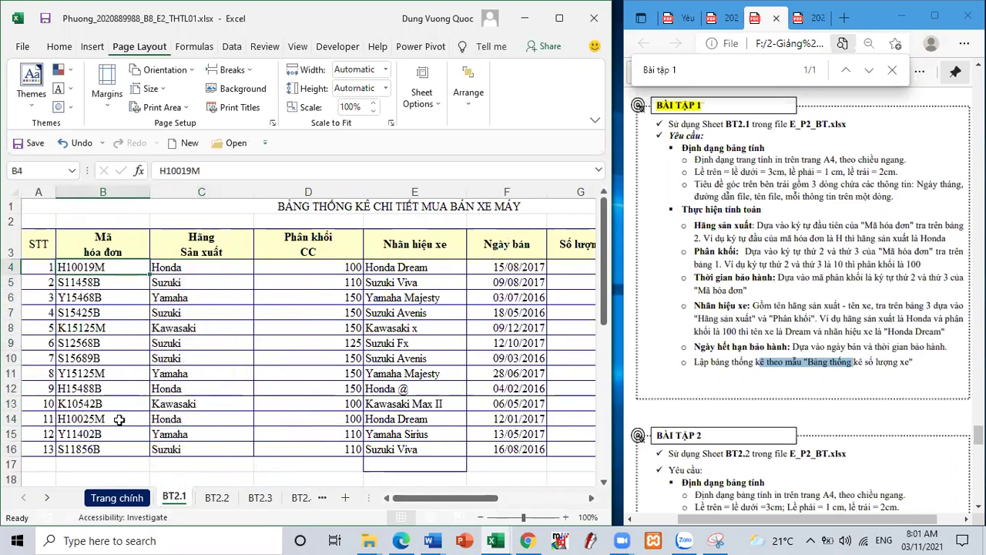
pyautogui.click(109, 445)
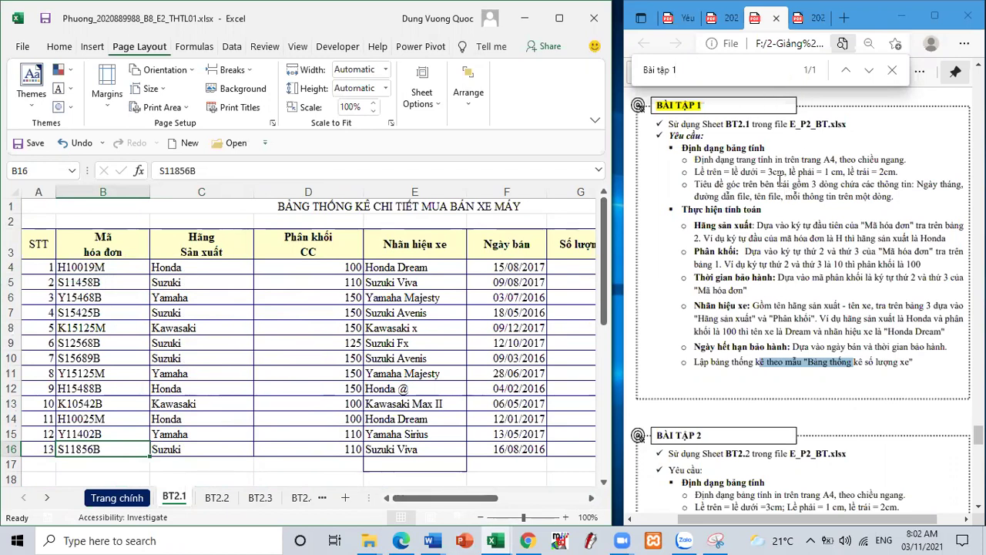
# Step: Search the PDF course notes for 'sumifs' instead of 'Bài tập 1'
pyautogui.click(781, 180)
pyautogui.click(689, 70)
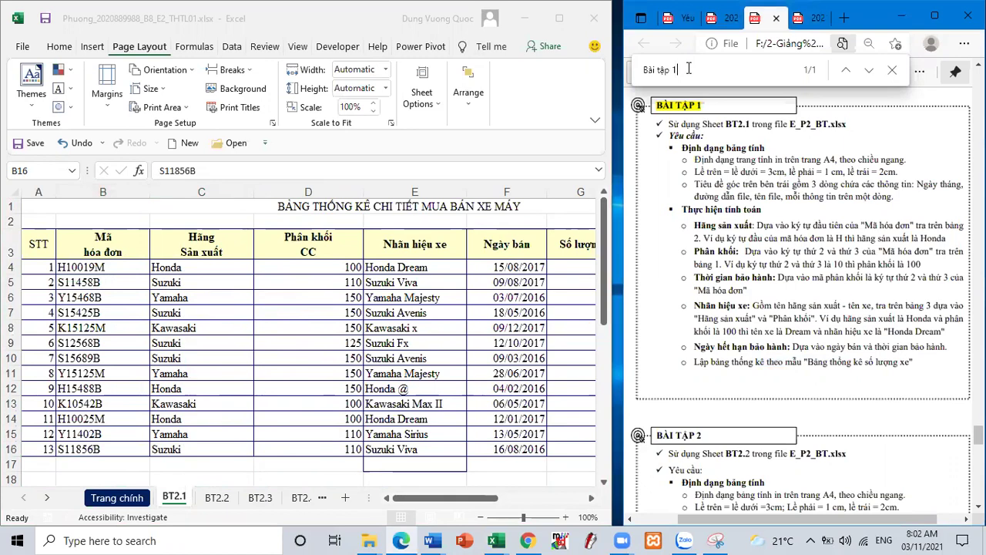
pyautogui.moveTo(688, 70); pyautogui.dragTo(561, 56)
pyautogui.write('sumif')
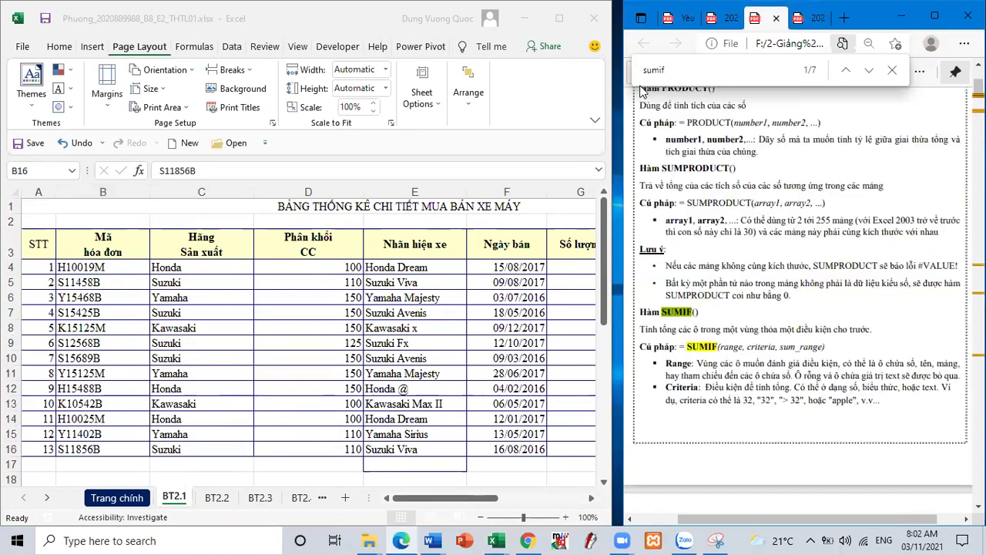
pyautogui.write('s')
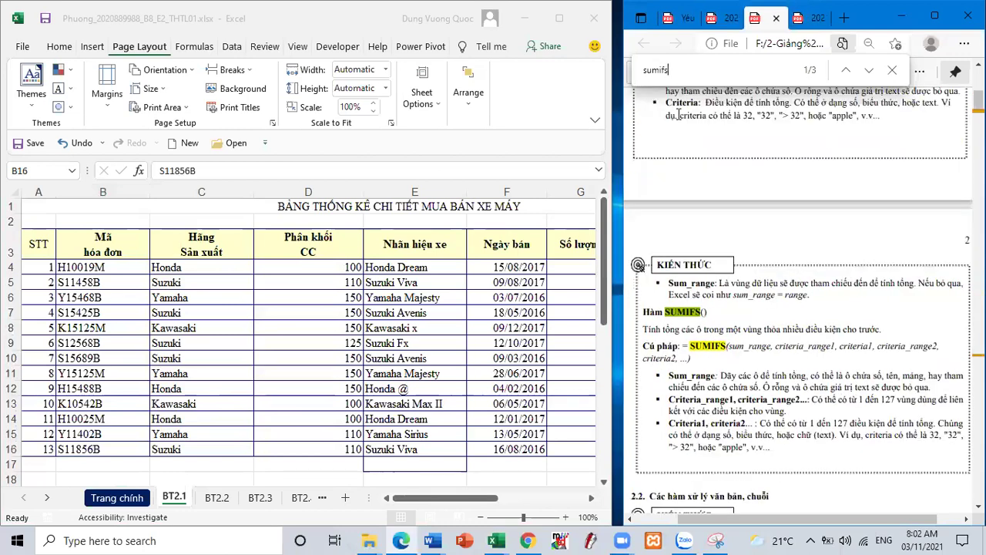
pyautogui.scroll(-3, 753, 325)
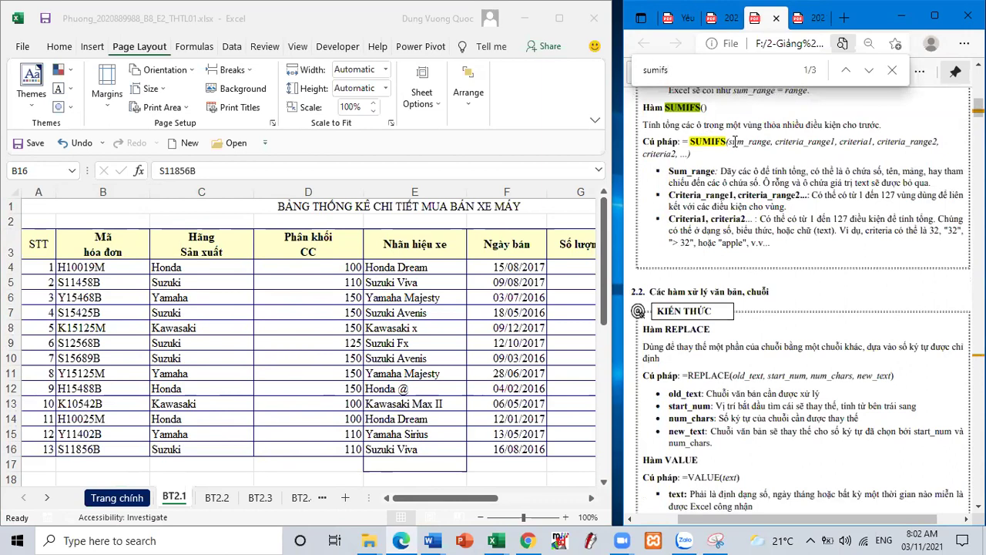
# Step: Highlight the SUMIFS arguments: sum_range, criteria_range1, criteria1, criteria_range2 and criteria2
pyautogui.moveTo(730, 142); pyautogui.dragTo(770, 145)
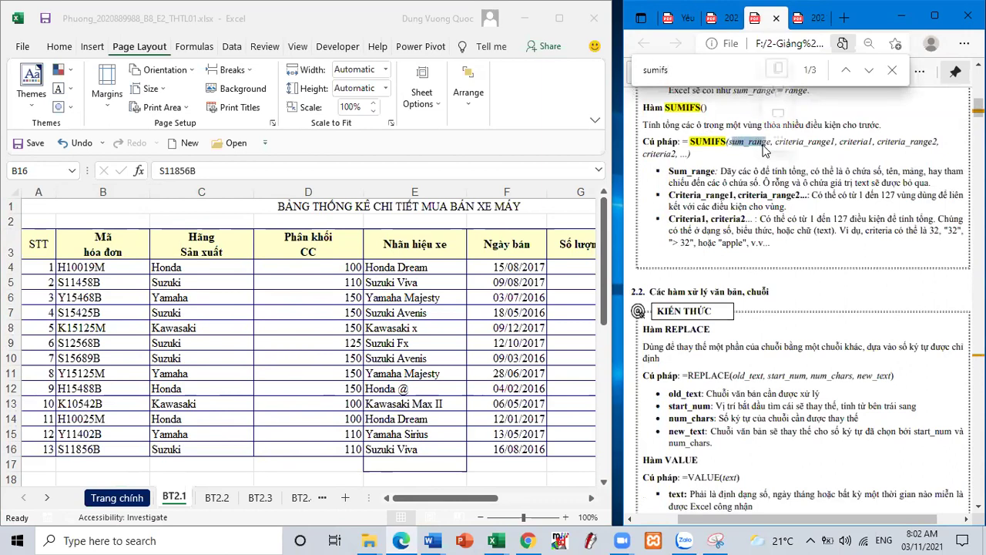
pyautogui.click(764, 193)
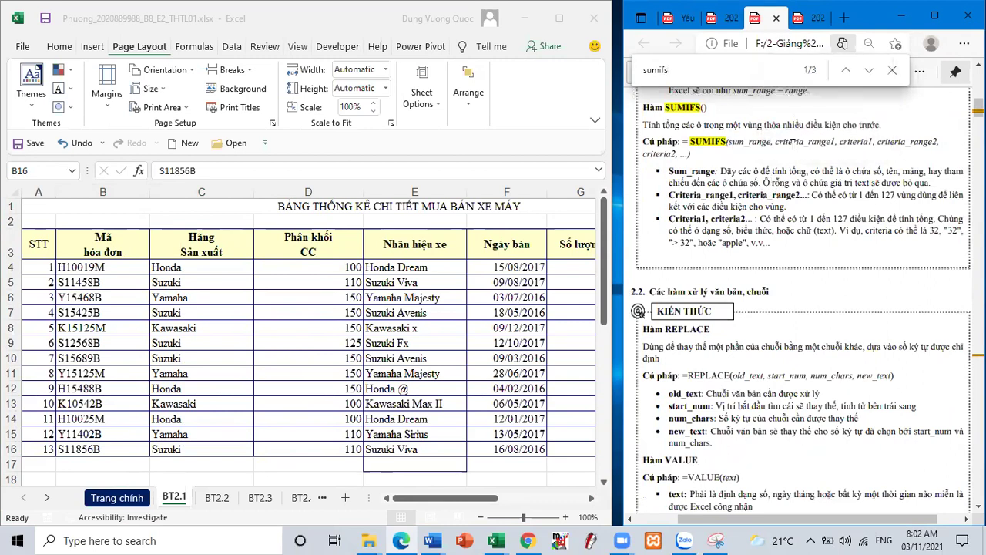
pyautogui.moveTo(786, 141); pyautogui.dragTo(822, 141)
pyautogui.click(796, 195)
pyautogui.moveTo(845, 142); pyautogui.dragTo(867, 144)
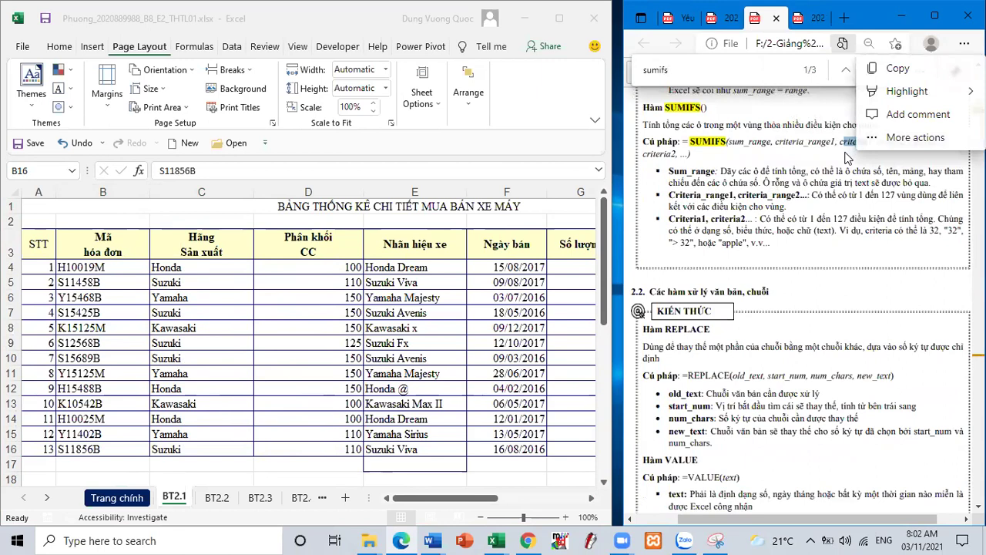
pyautogui.moveTo(787, 145); pyautogui.dragTo(830, 152)
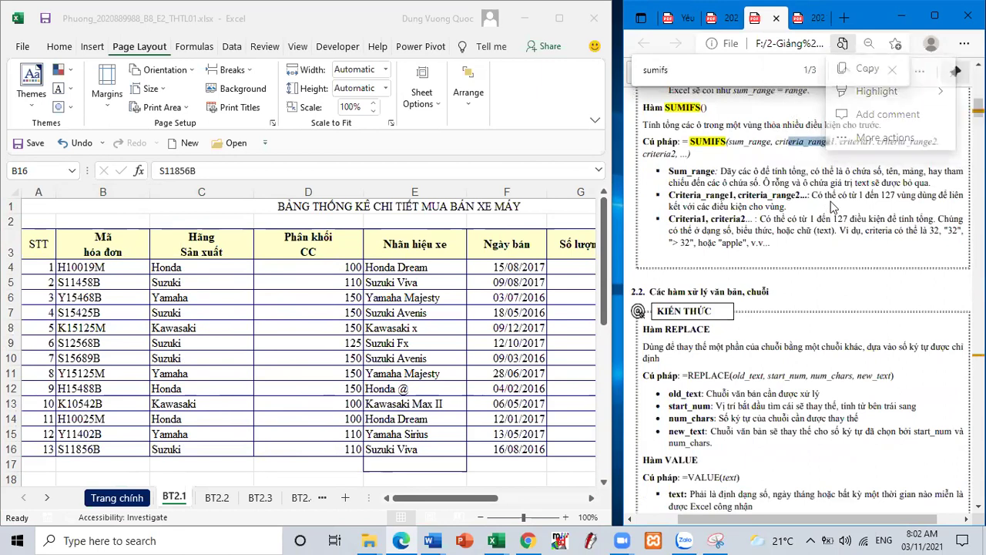
pyautogui.click(876, 182)
pyautogui.moveTo(891, 142); pyautogui.dragTo(934, 143)
pyautogui.moveTo(644, 154); pyautogui.dragTo(679, 154)
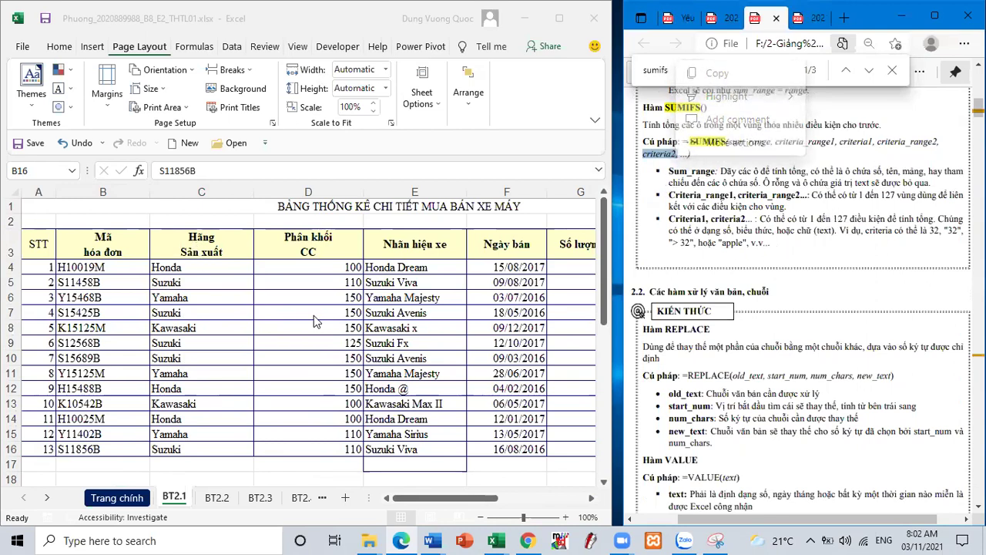
pyautogui.scroll(-3, 329, 356)
pyautogui.scroll(-4, 328, 356)
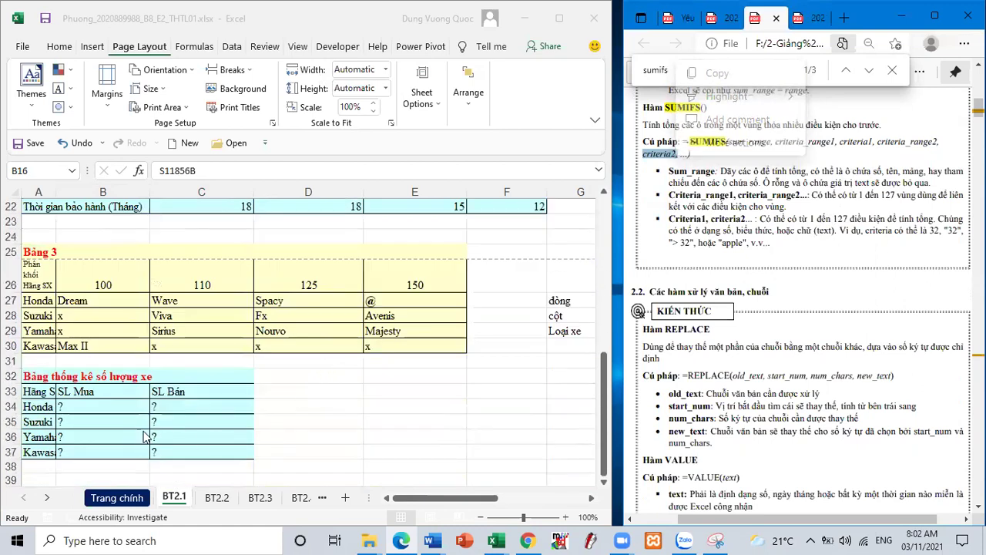
# Step: Enter the label M in B38 and B in C38
pyautogui.click(110, 465)
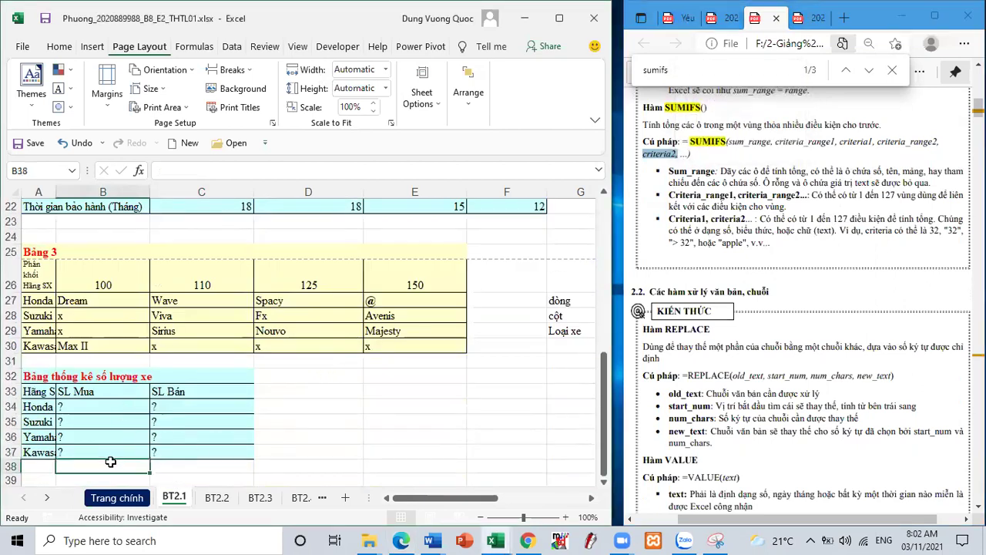
pyautogui.write('M')
pyautogui.click(187, 467)
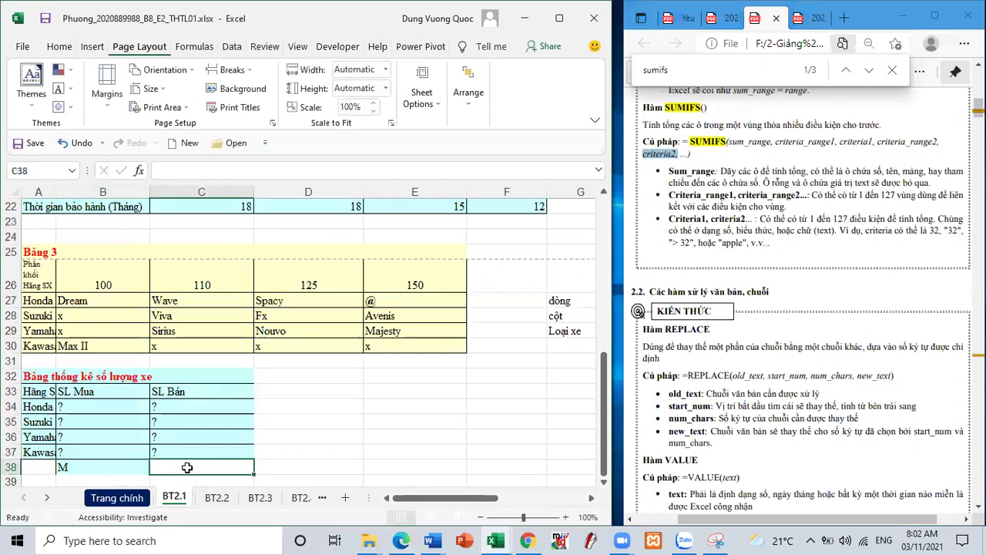
pyautogui.write('B')
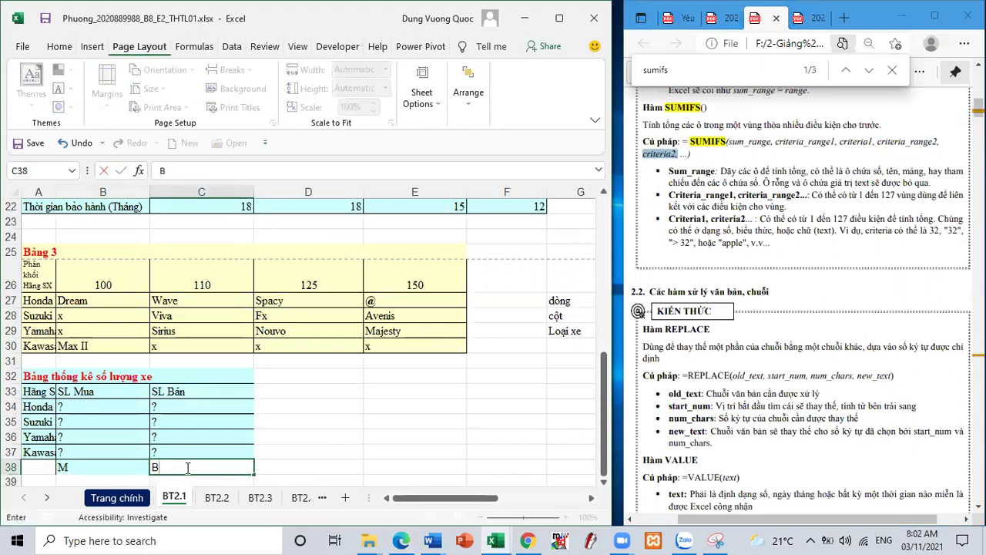
# Step: Start =SUMIFS( in B34 with the absolute sum range $G$4:$G$16
pyautogui.click(102, 409)
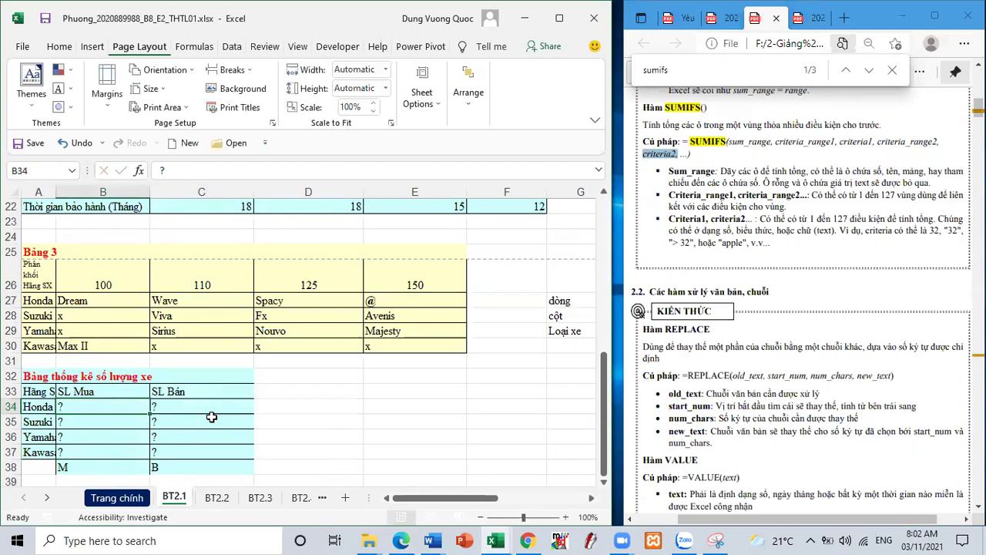
pyautogui.write('=sumi')
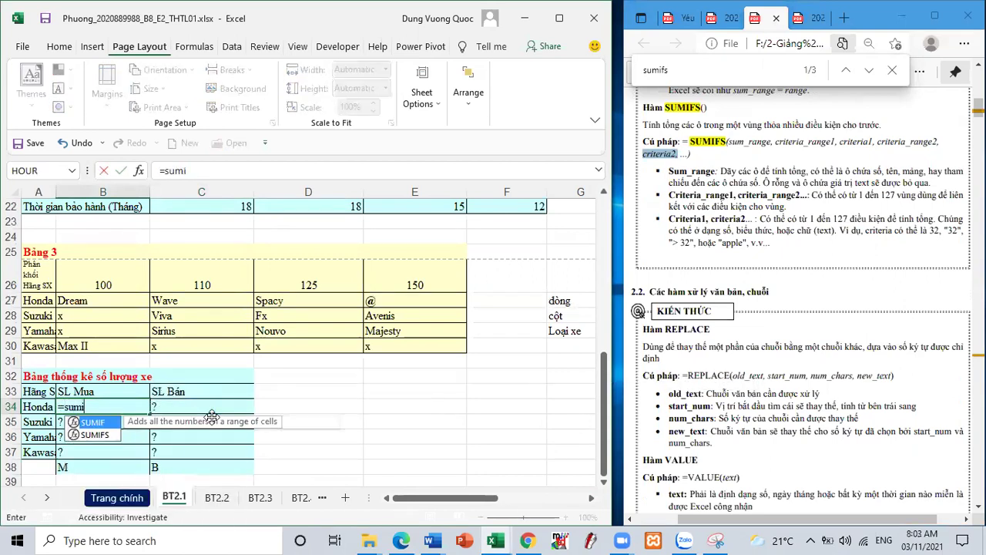
pyautogui.write('fs')
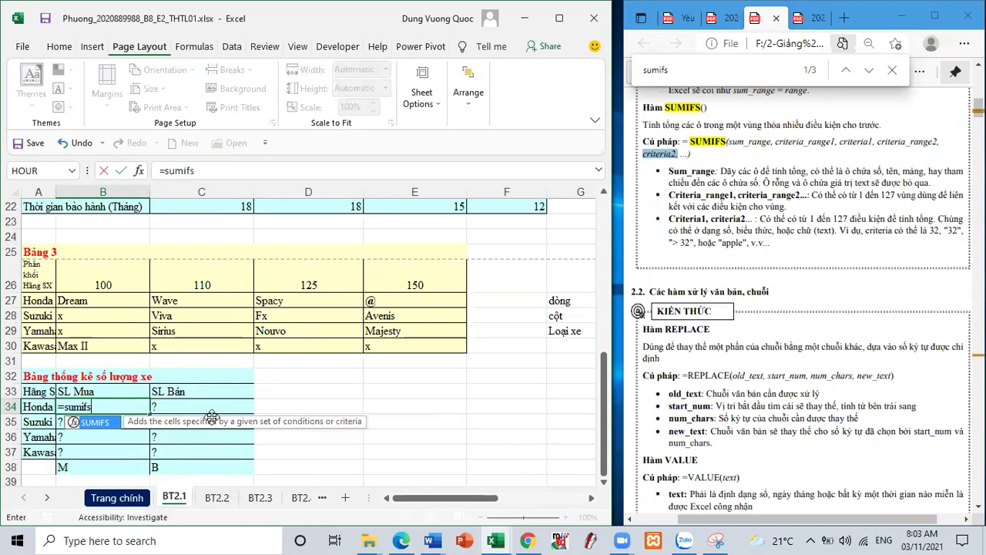
pyautogui.write('()')
pyautogui.press('Return')
pyautogui.press('Return')
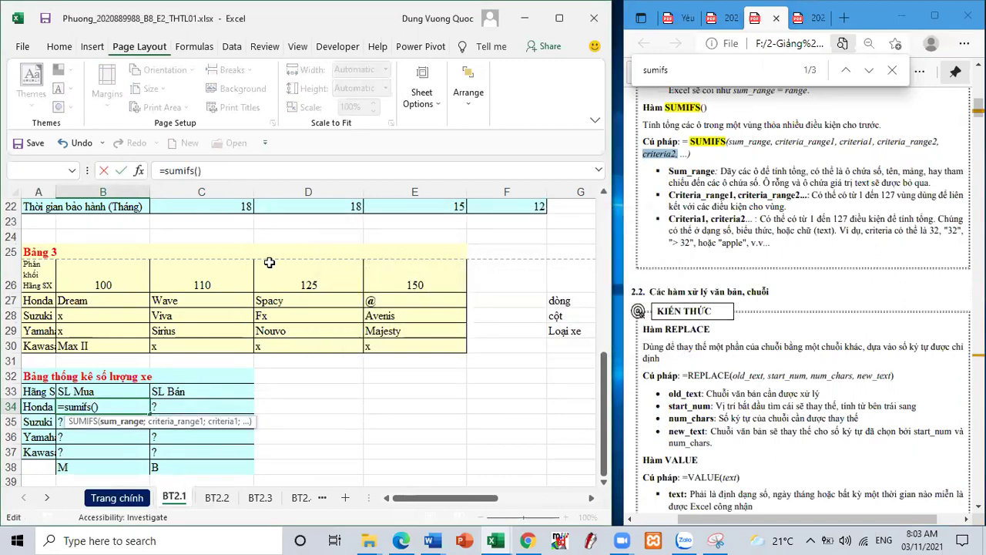
pyautogui.scroll(7, 267, 262)
pyautogui.moveTo(577, 274); pyautogui.dragTo(543, 451)
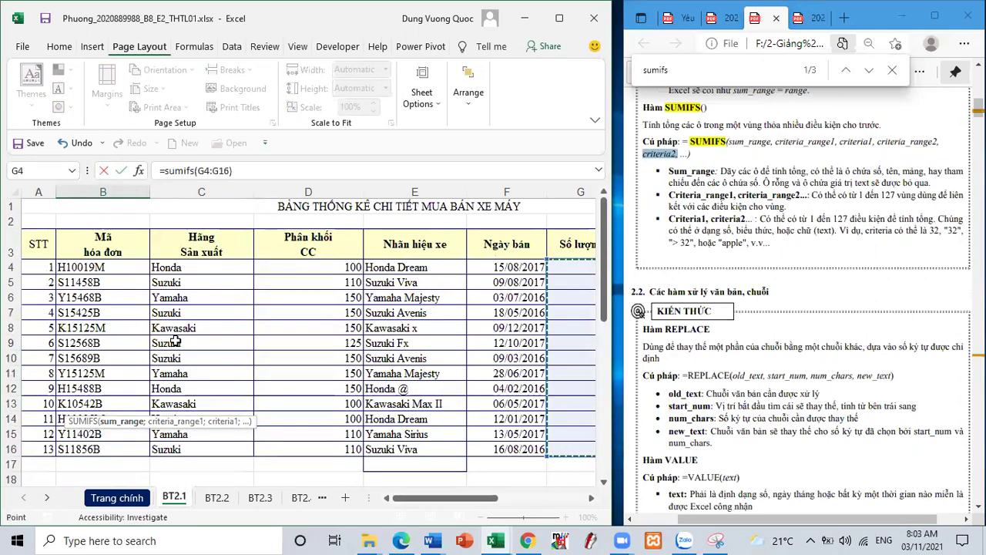
pyautogui.press('F4')
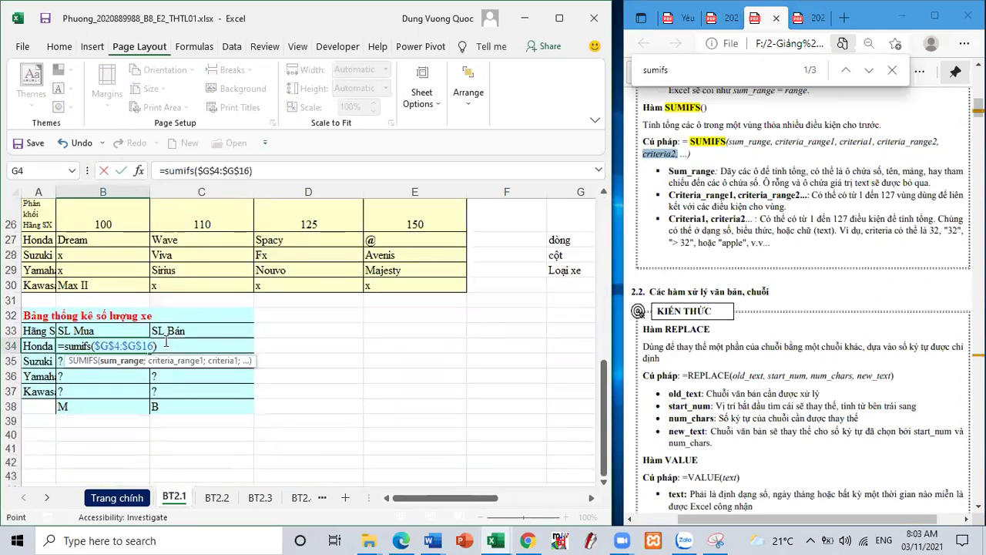
pyautogui.write(';')
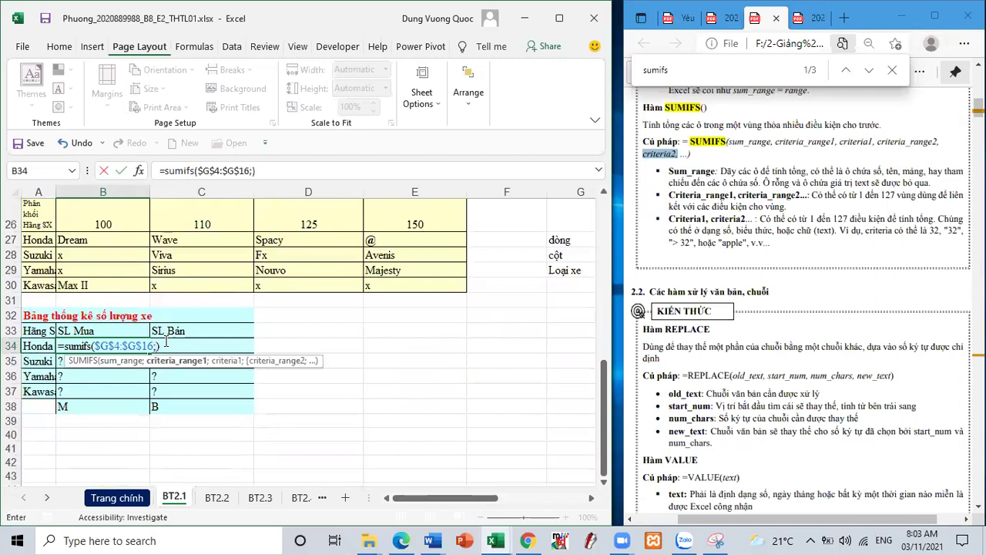
pyautogui.scroll(8, 190, 273)
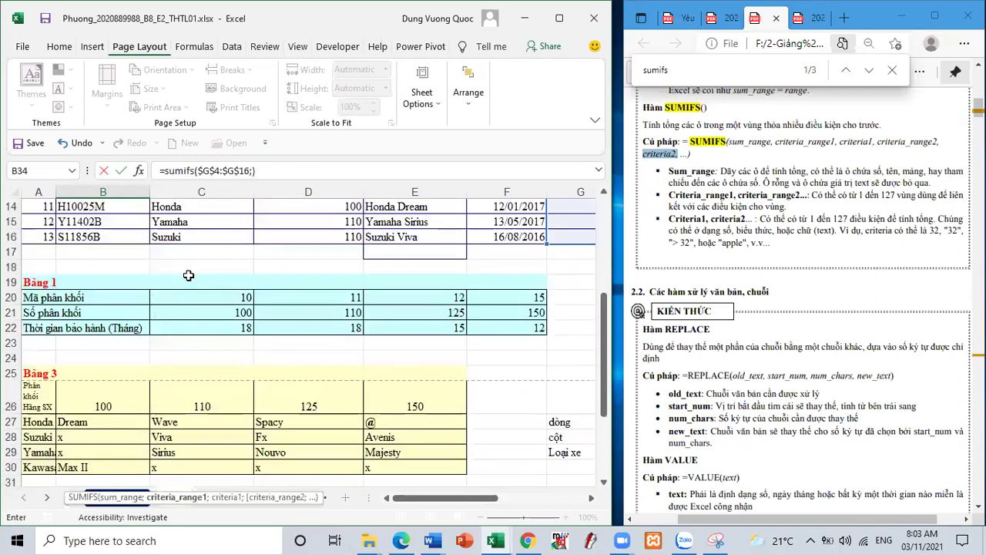
# Step: Add the manufacturer names $C$4:$C$16 as the first criteria range
pyautogui.moveTo(199, 252); pyautogui.dragTo(211, 430)
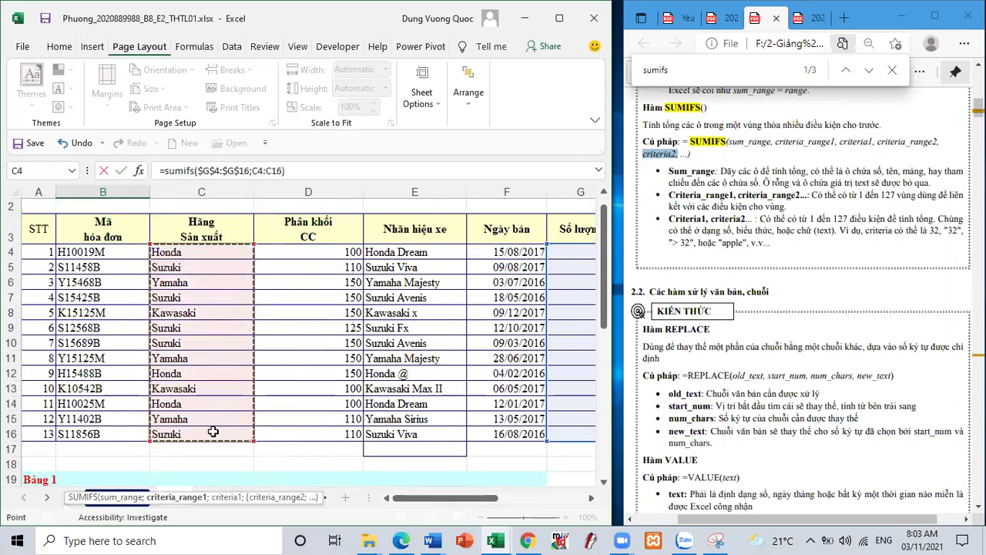
pyautogui.press('F4')
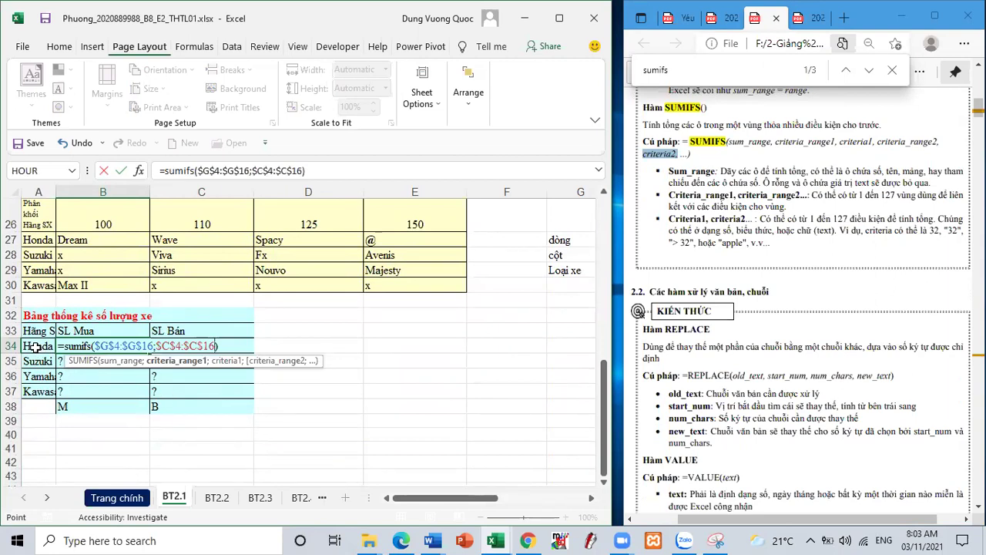
pyautogui.click(34, 348)
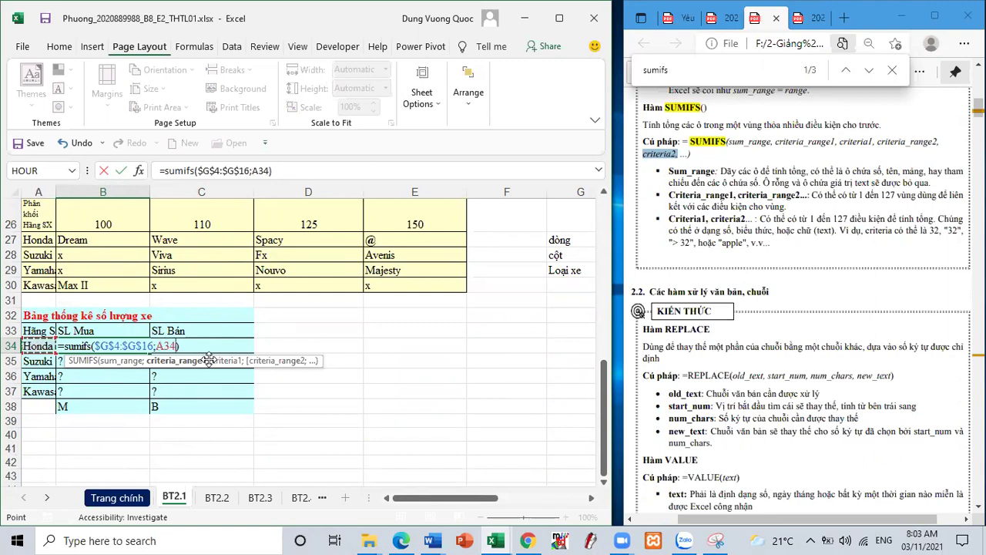
pyautogui.click(174, 346)
pyautogui.scroll(4, 213, 285)
pyautogui.scroll(4, 213, 285)
pyautogui.moveTo(231, 267); pyautogui.dragTo(242, 448)
pyautogui.press('F4')
pyautogui.write(';')
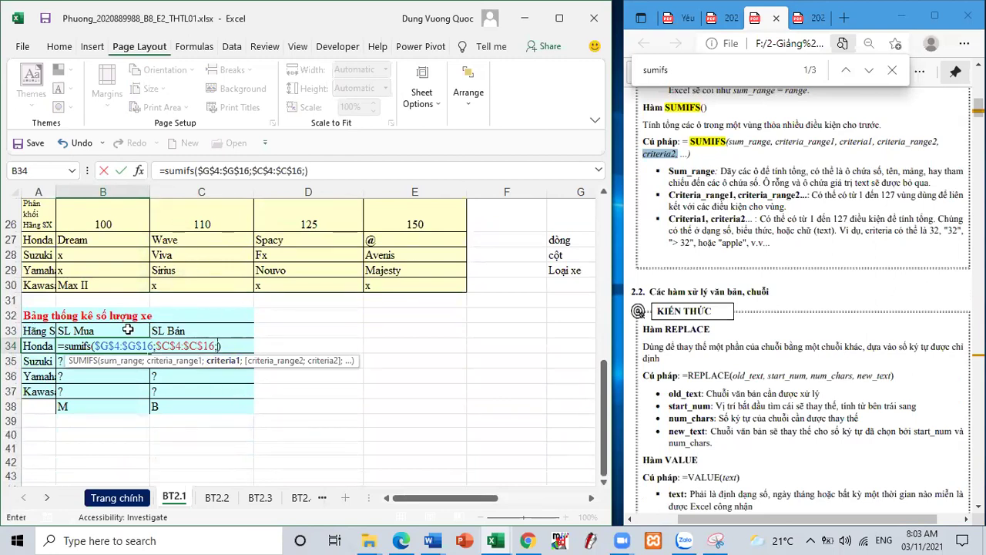
# Step: Use $A34 as the criterion and add a separator before the closing parenthesis
pyautogui.click(34, 346)
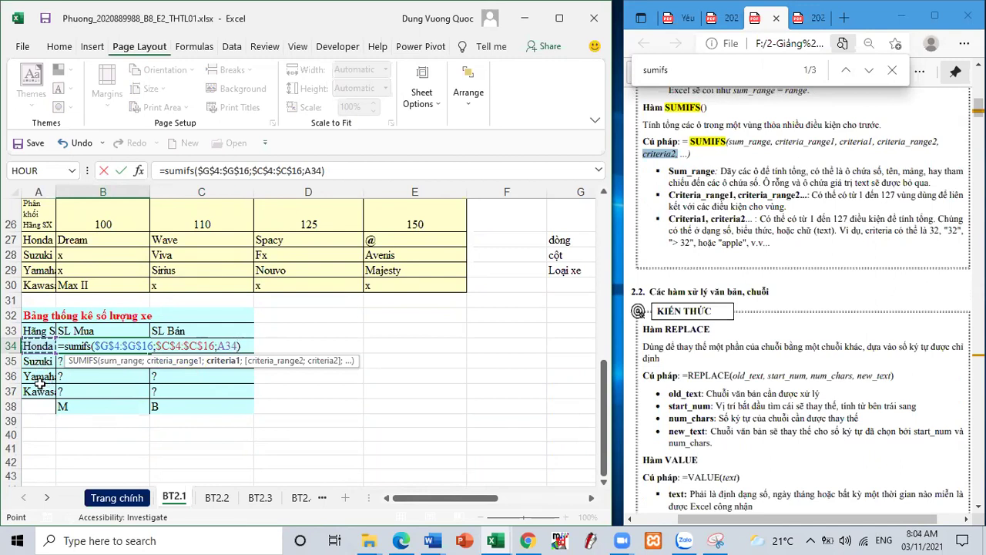
pyautogui.click(224, 346)
pyautogui.press('F4')
pyautogui.press('F4')
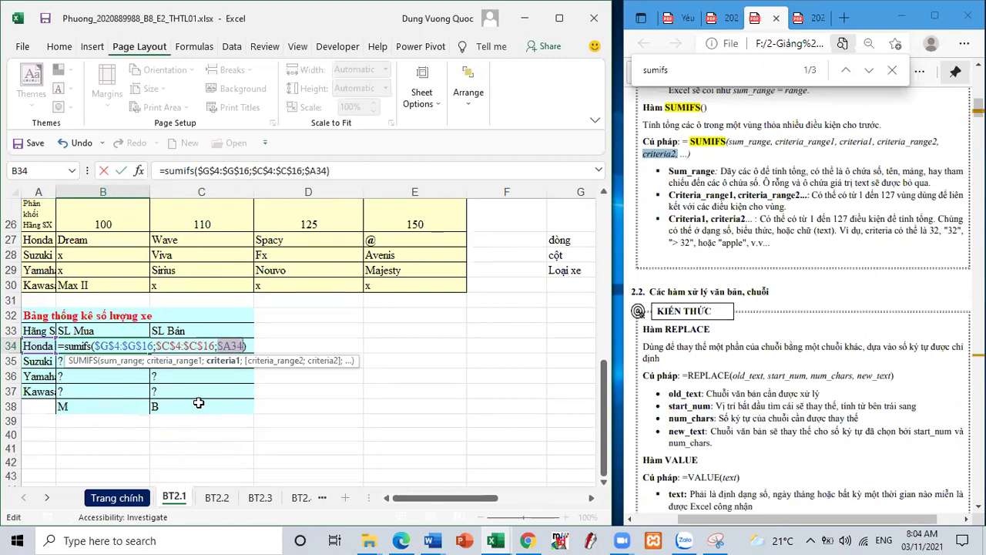
pyautogui.write(';')
pyautogui.hotkey('ctrl', 'z')
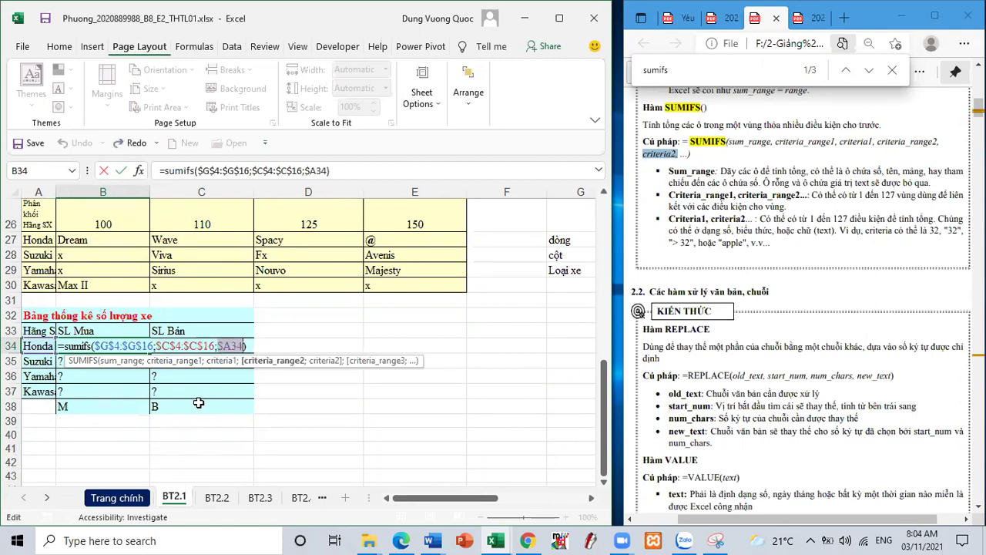
pyautogui.press('End')
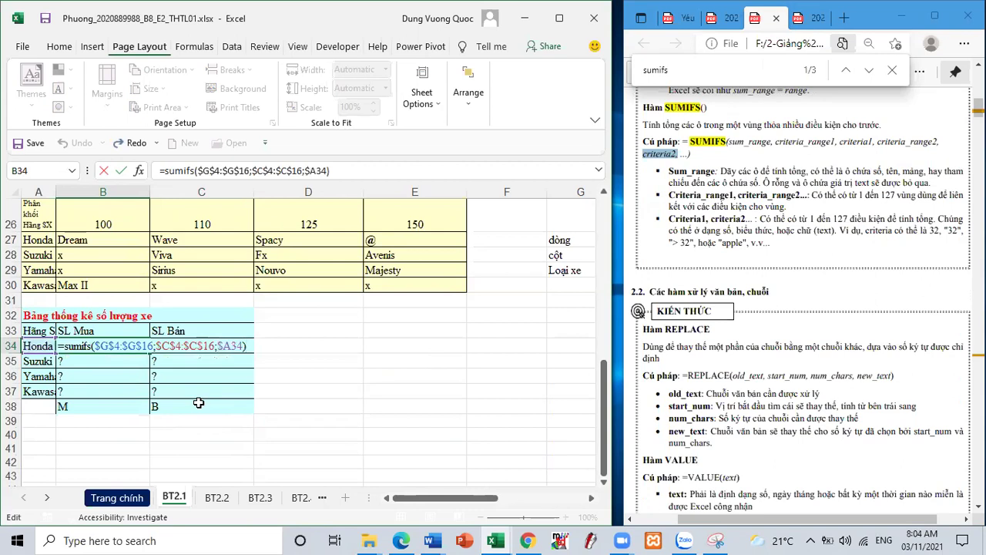
pyautogui.press('Left')
pyautogui.write(';')
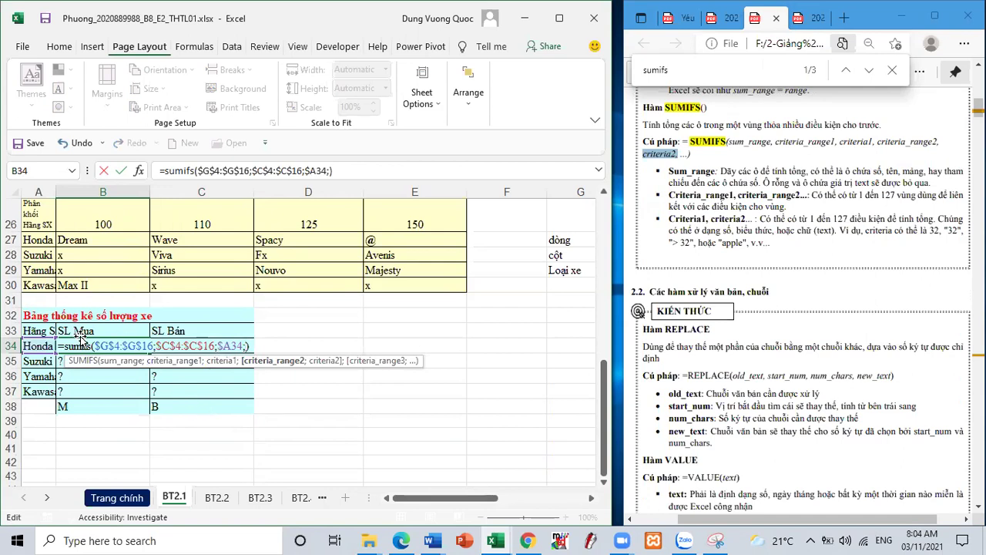
# Step: Add the invoice codes $B$4:$B$16 as the second criteria range
pyautogui.scroll(3, 83, 297)
pyautogui.scroll(2, 83, 296)
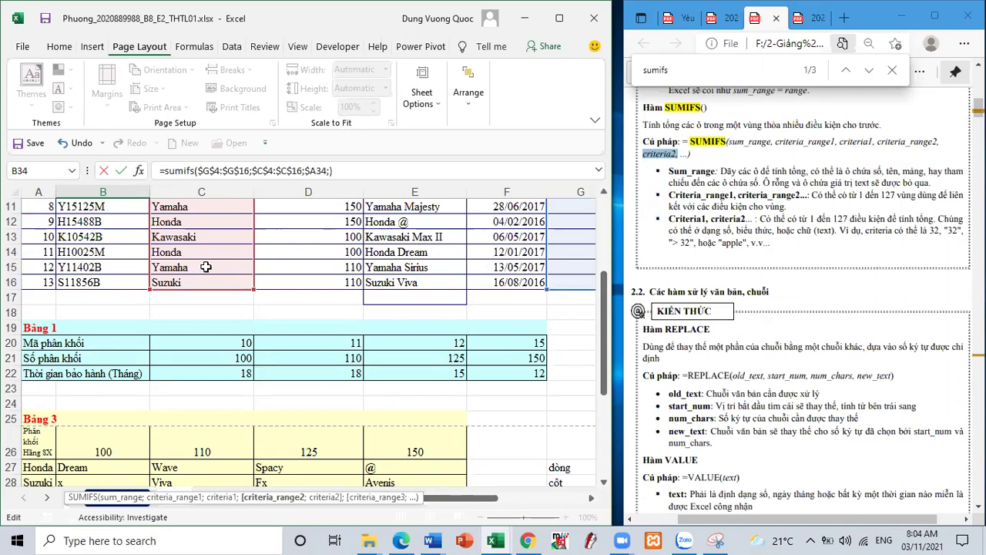
pyautogui.scroll(3, 194, 264)
pyautogui.moveTo(113, 255); pyautogui.dragTo(114, 434)
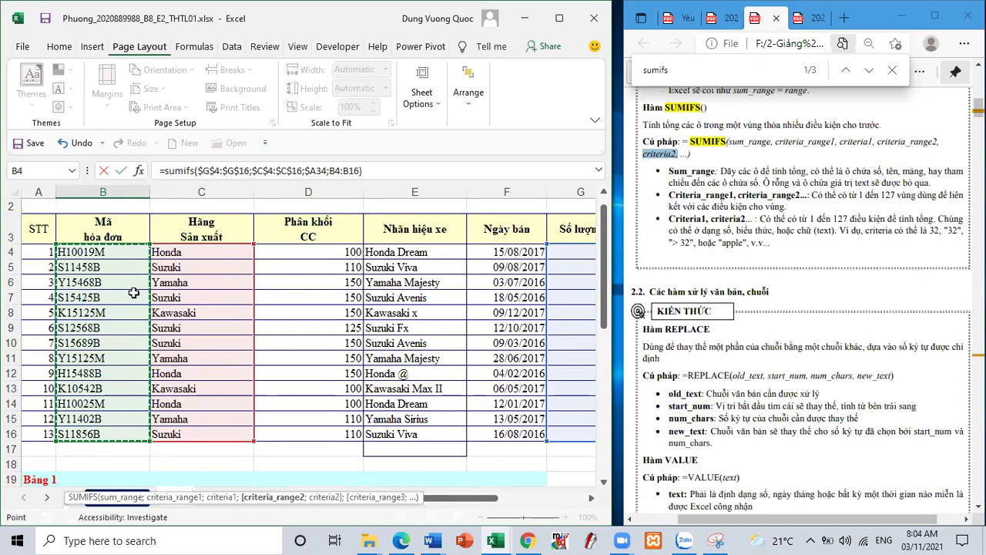
pyautogui.press('F4')
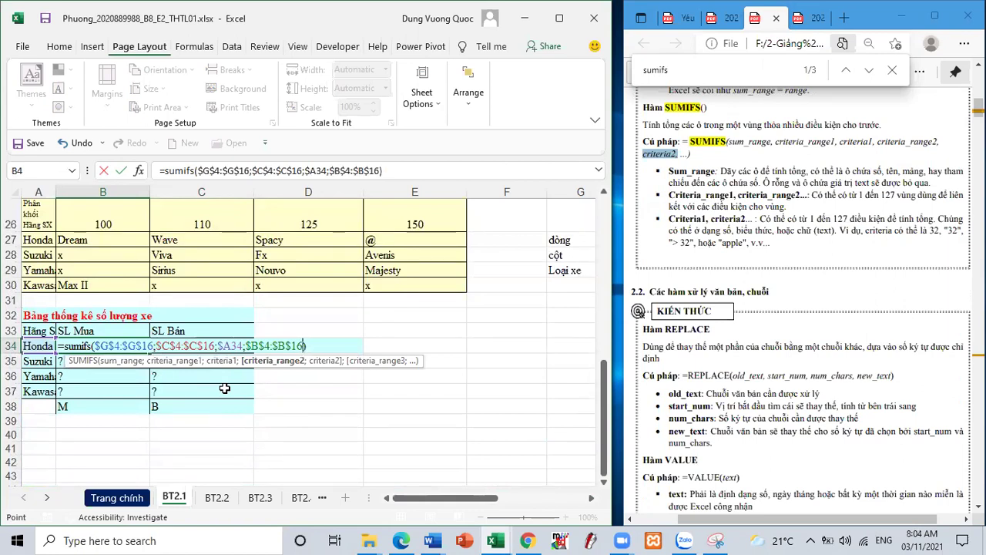
pyautogui.write(';')
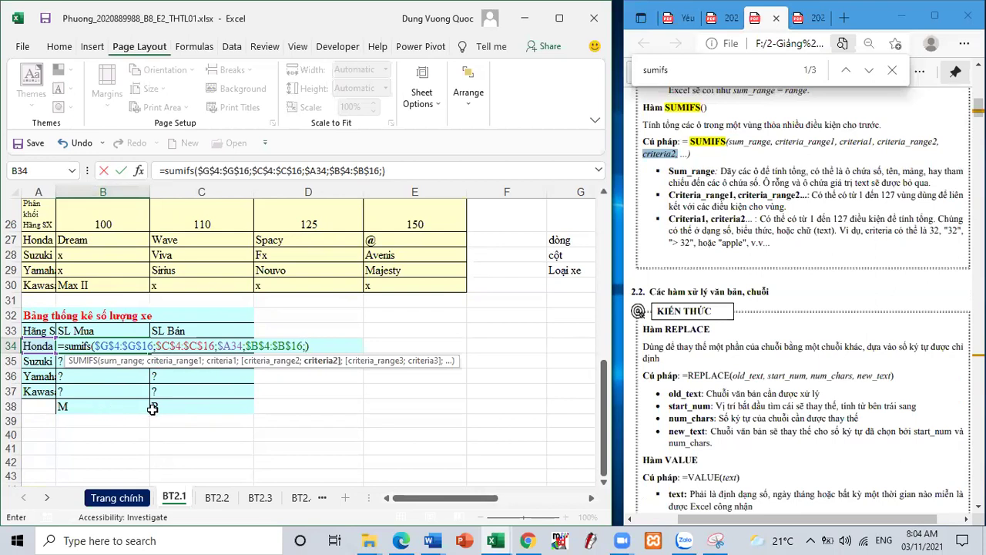
# Step: Finish the SUMIFS with the criterion "*"&B$38 and confirm it
pyautogui.write('"8')
pyautogui.press('BackSpace')
pyautogui.write('*"&')
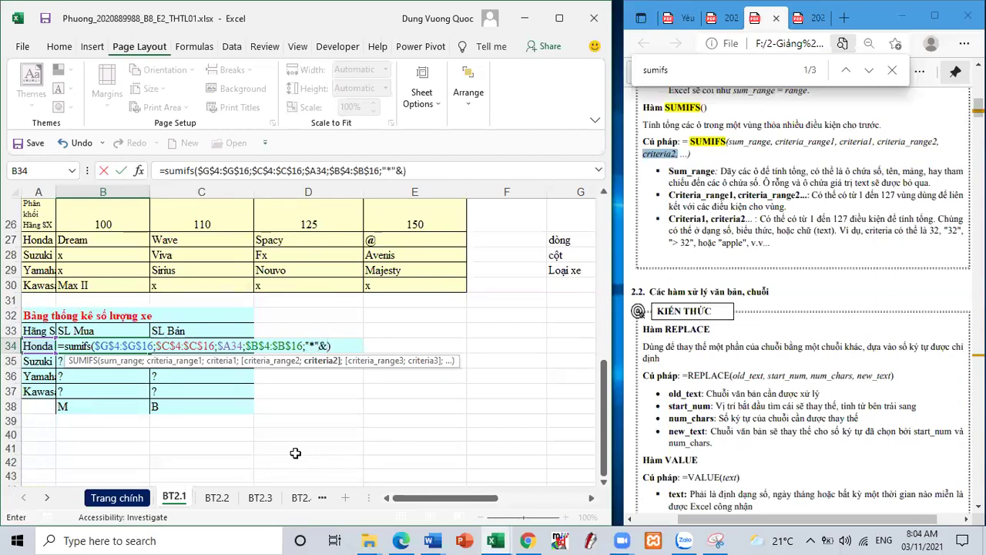
pyautogui.click(107, 409)
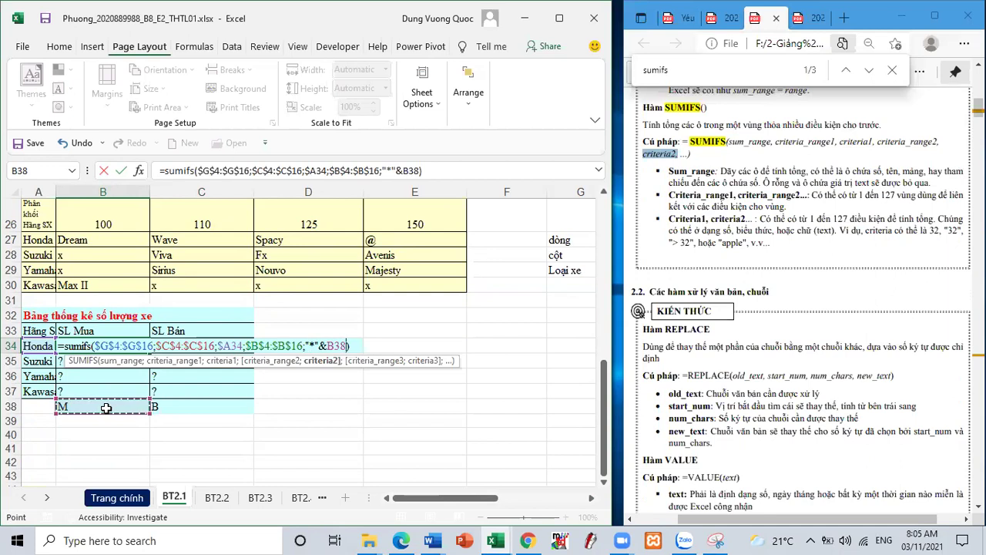
pyautogui.press('F4')
pyautogui.press('F4')
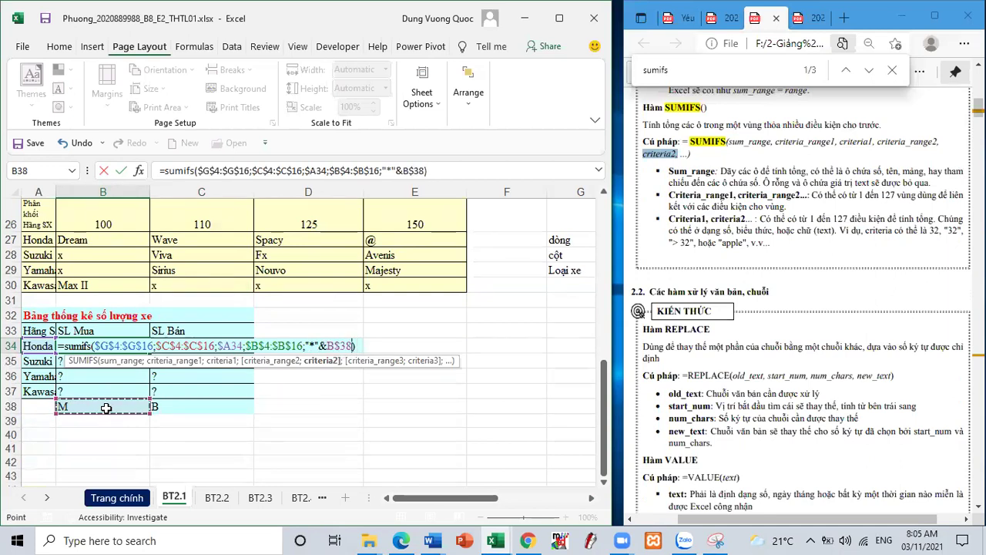
pyautogui.press('Return')
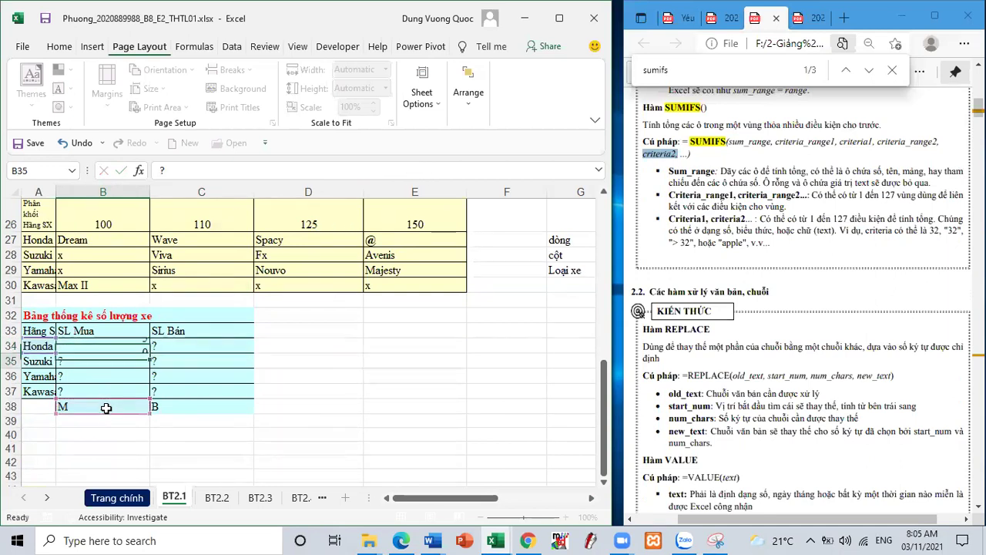
# Step: Copy the B34 formula across to the other count cells
pyautogui.click(124, 343)
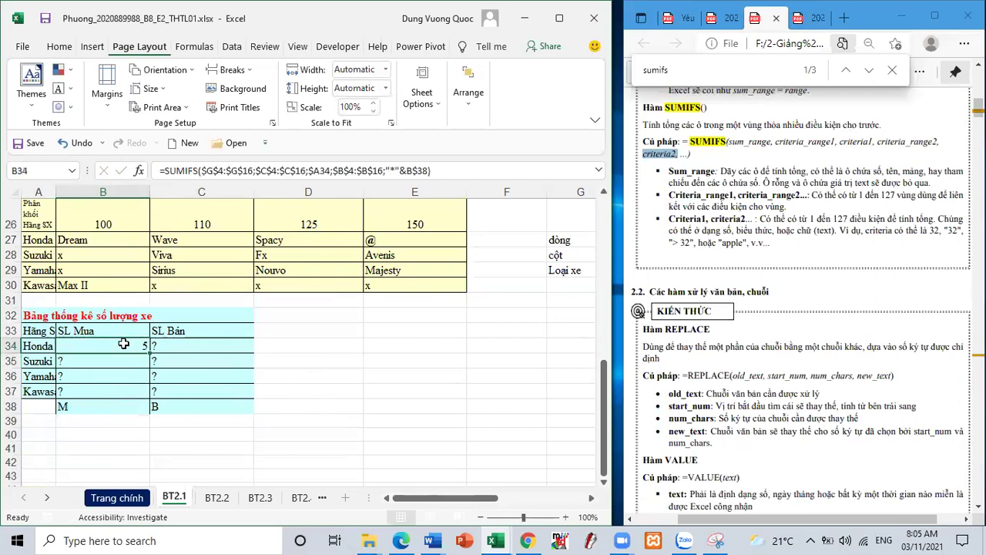
pyautogui.moveTo(150, 353); pyautogui.dragTo(248, 403)
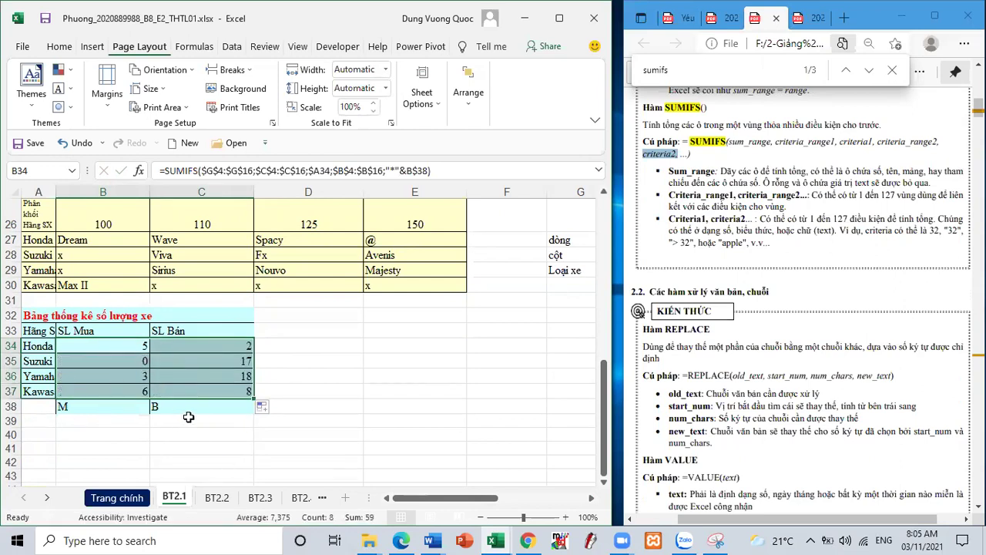
pyautogui.doubleClick(121, 347)
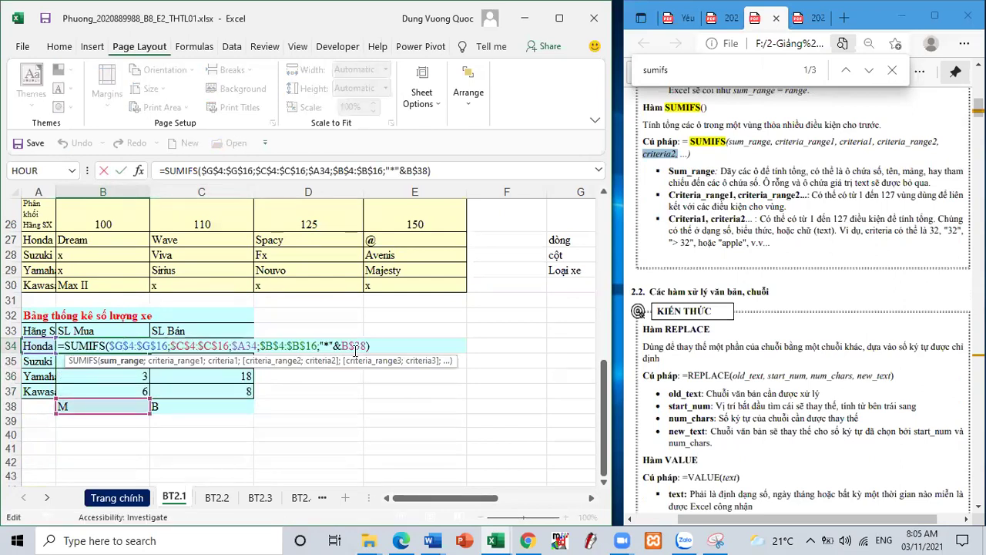
# Step: Replace B$38 in B34's criterion with MID(B$33;4;1) and copy the formula to C34
pyautogui.moveTo(342, 346); pyautogui.dragTo(366, 346)
pyautogui.write('mid')
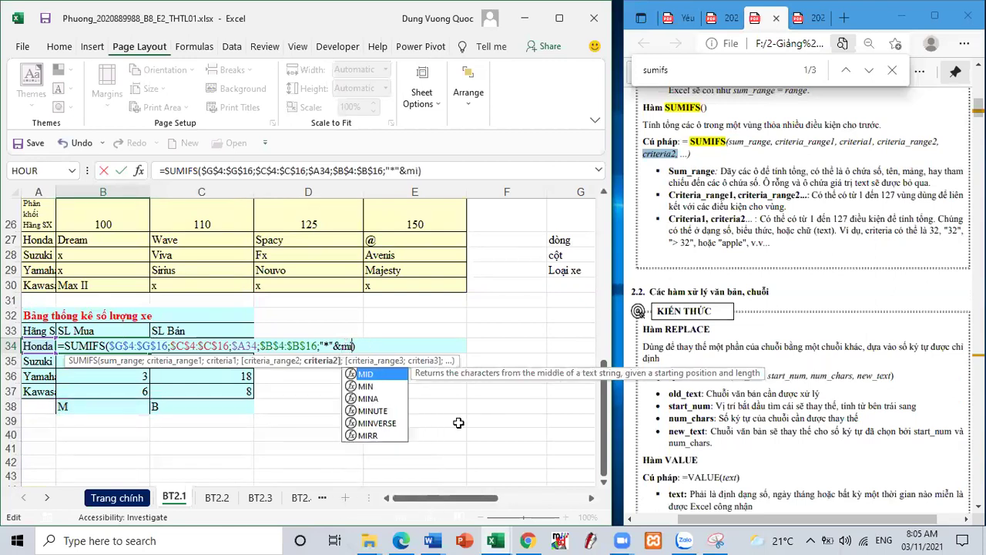
pyautogui.write('()')
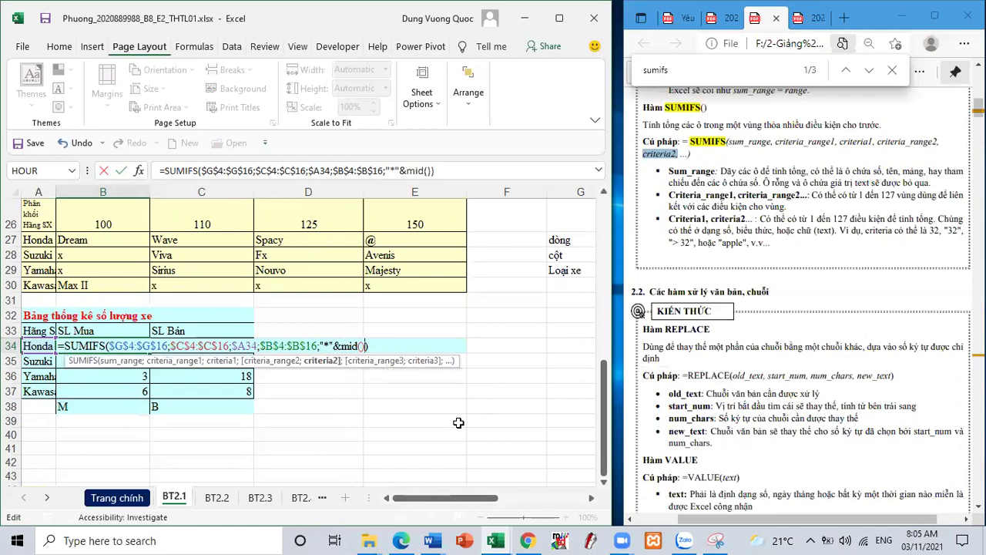
pyautogui.press('Left')
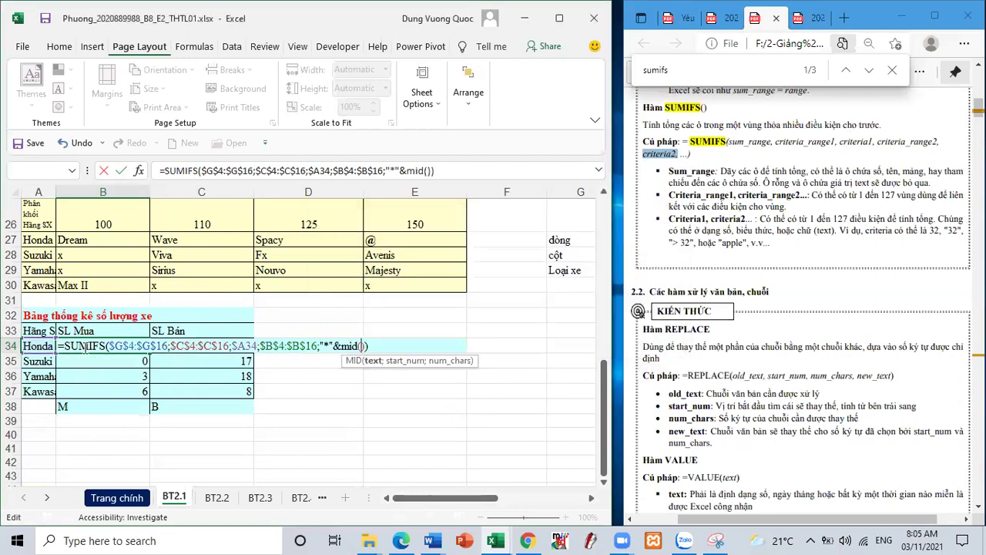
pyautogui.click(78, 331)
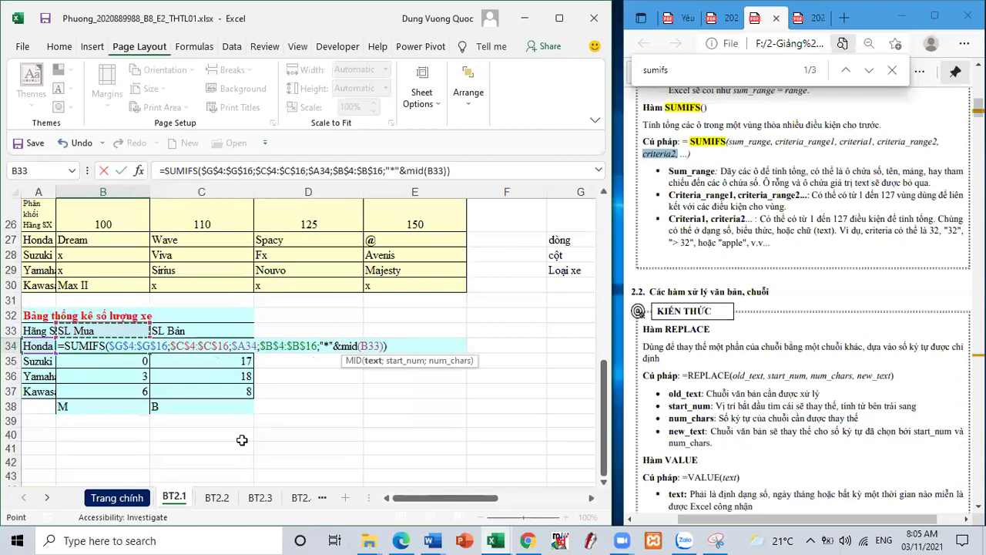
pyautogui.press('F4')
pyautogui.press('F4')
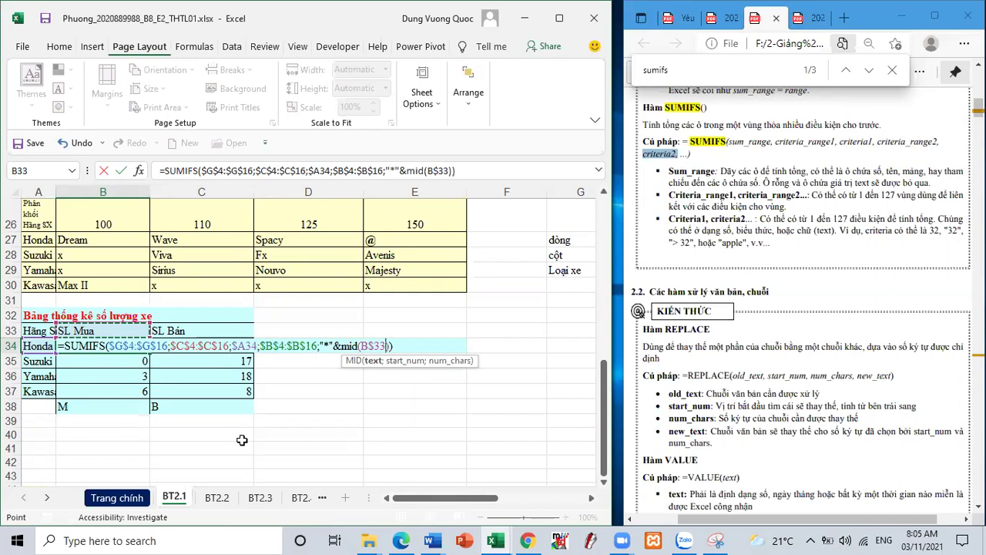
pyautogui.write(';4;')
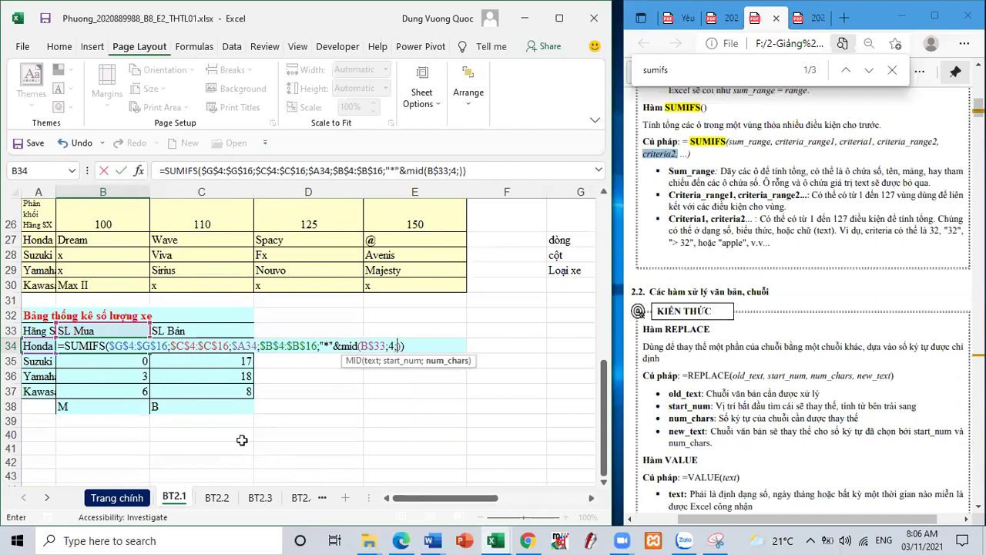
pyautogui.write('1')
pyautogui.hotkey('ctrl', 'Return')
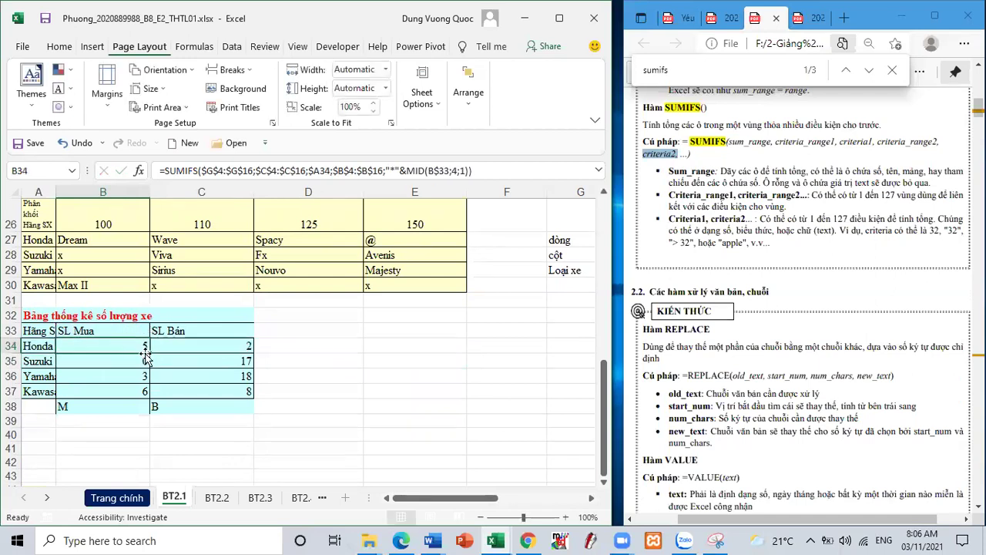
pyautogui.moveTo(148, 353); pyautogui.dragTo(251, 355)
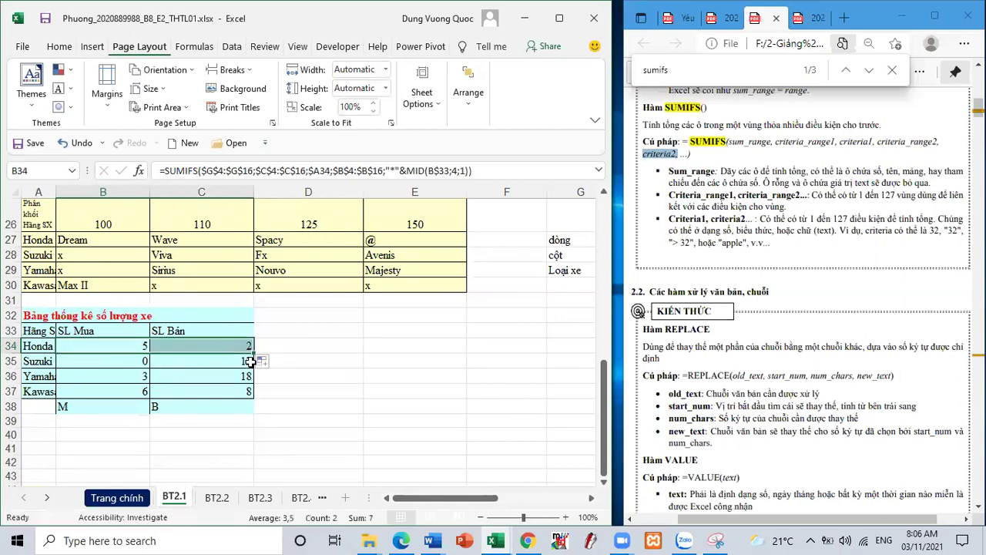
# Step: Fill the counts down to row 37: Suzuki 0/17, Yamaha 3/18, Kawasaki 6/8
pyautogui.doubleClick(253, 353)
pyautogui.click(121, 408)
pyautogui.click(187, 414)
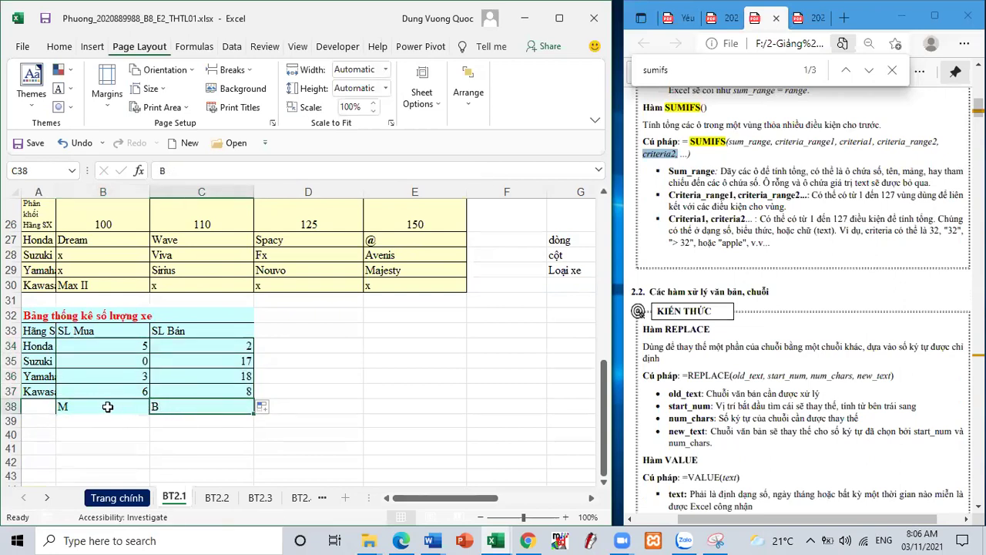
pyautogui.click(89, 406)
pyautogui.moveTo(88, 406); pyautogui.dragTo(159, 406)
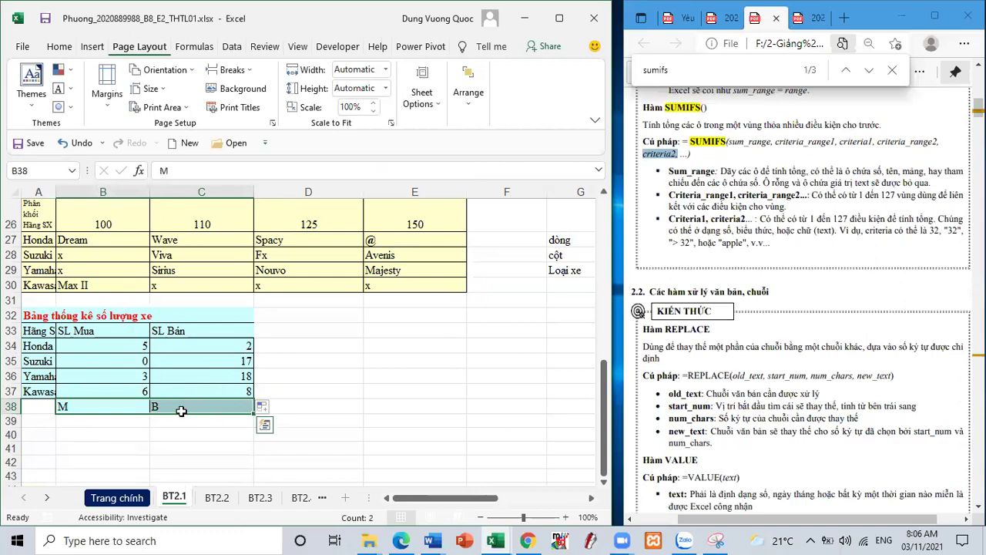
pyautogui.click(128, 430)
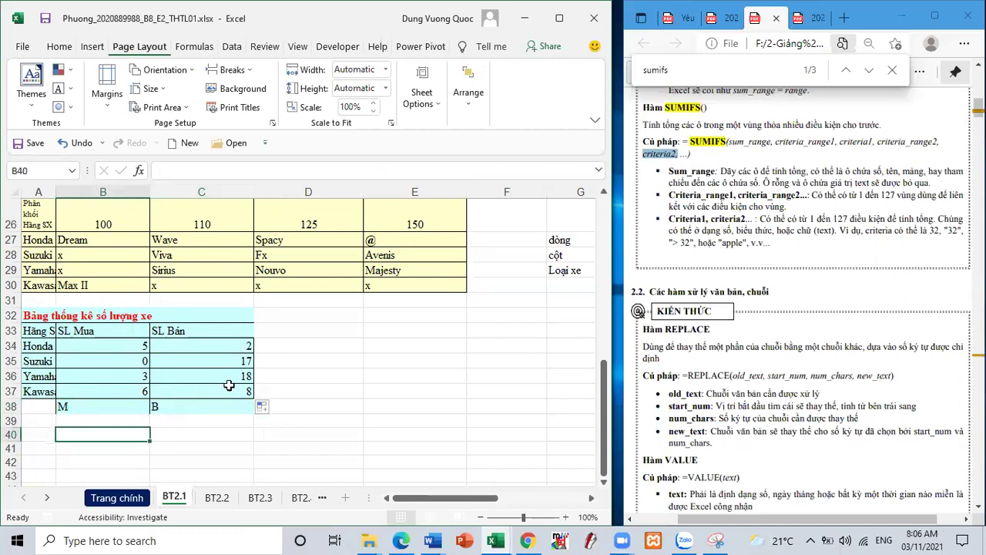
pyautogui.click(127, 416)
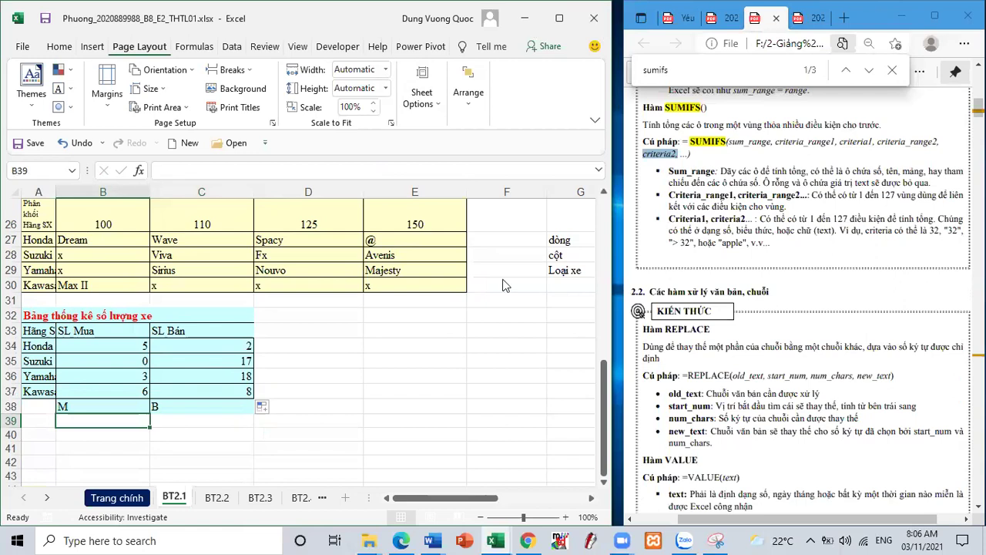
pyautogui.click(60, 46)
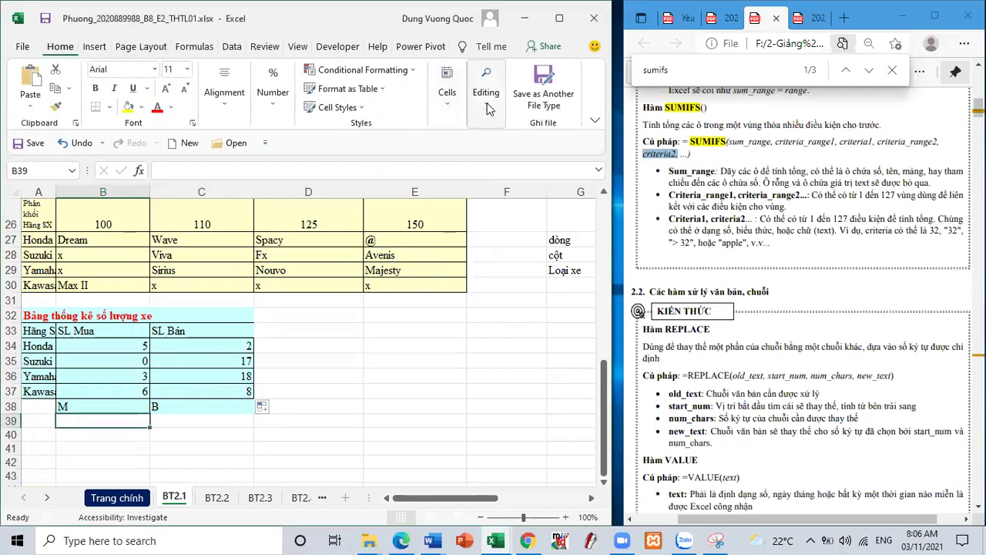
# Step: Maximize Excel and AutoSum B39 and C39, with their grand total 59 in D39
pyautogui.click(559, 18)
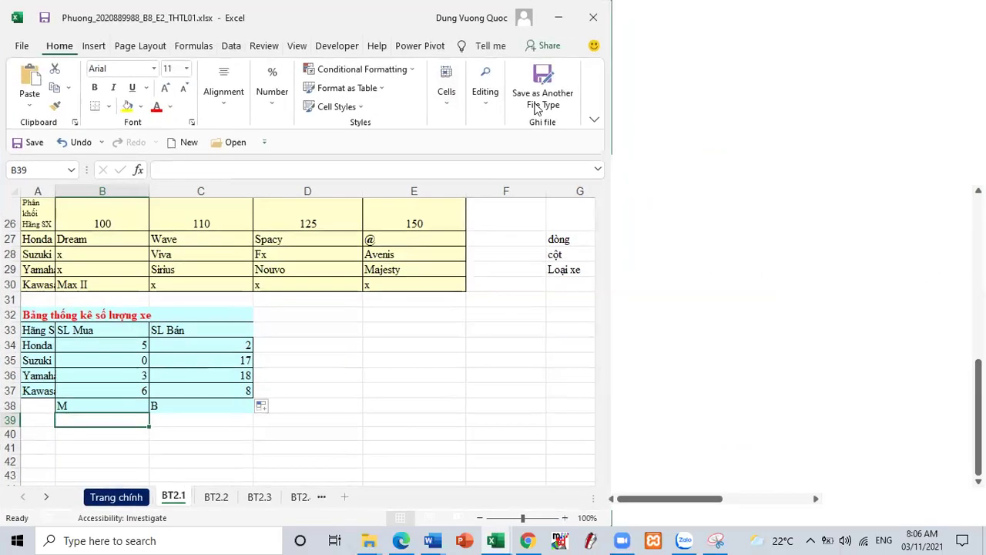
pyautogui.click(761, 71)
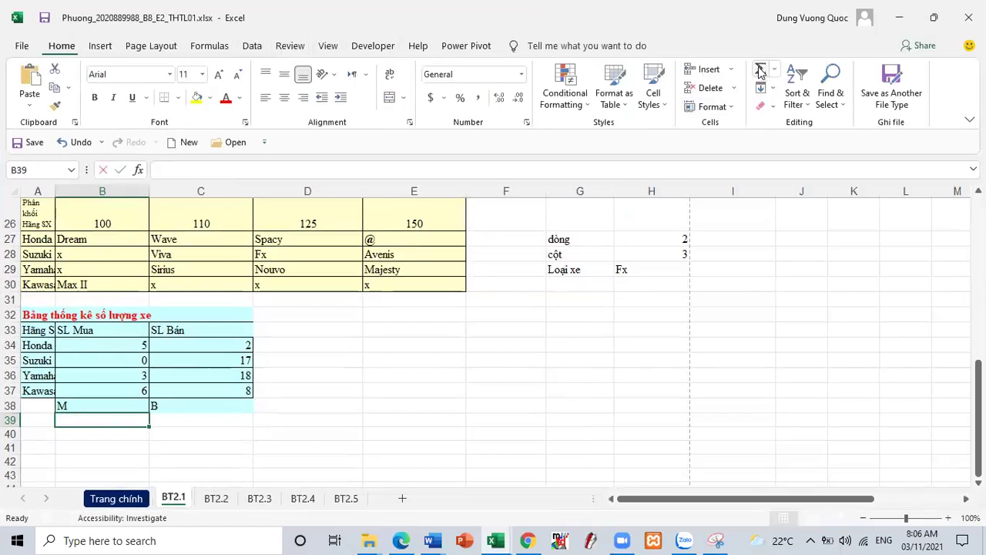
pyautogui.press('Return')
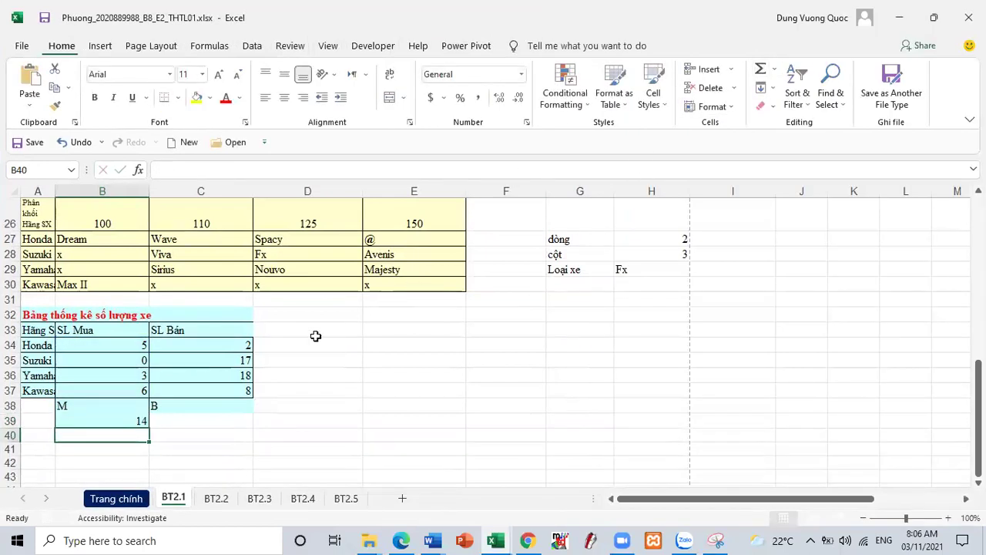
pyautogui.click(133, 421)
pyautogui.moveTo(152, 431); pyautogui.dragTo(231, 424)
pyautogui.click(275, 421)
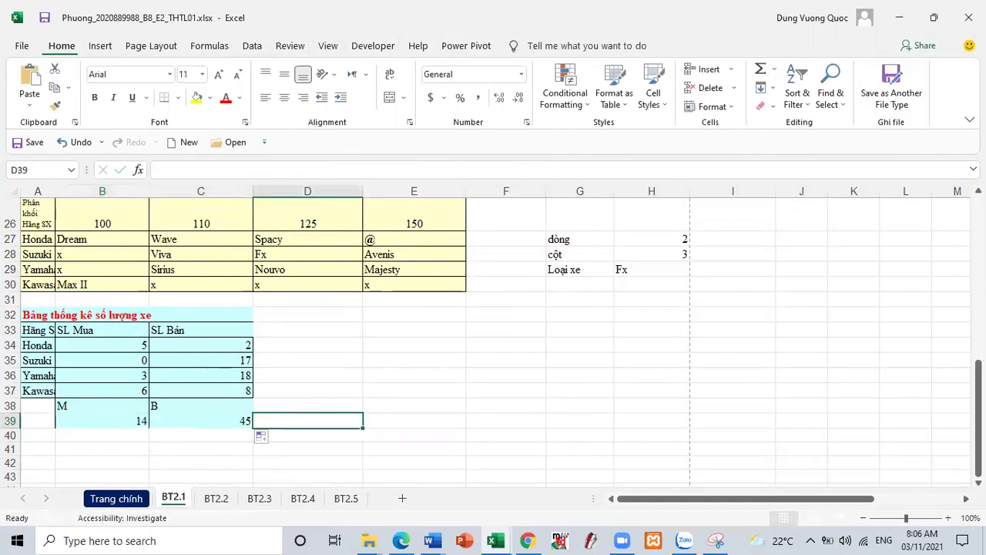
pyautogui.click(760, 71)
pyautogui.press('Return')
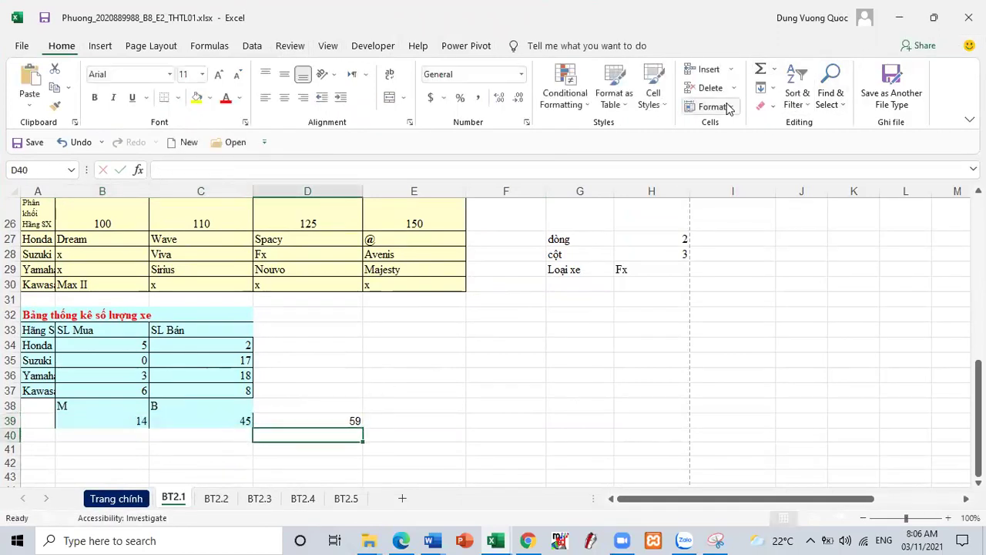
# Step: Try an AutoSum of G4:G16 in G17, giving 59, then delete it
pyautogui.scroll(6, 618, 311)
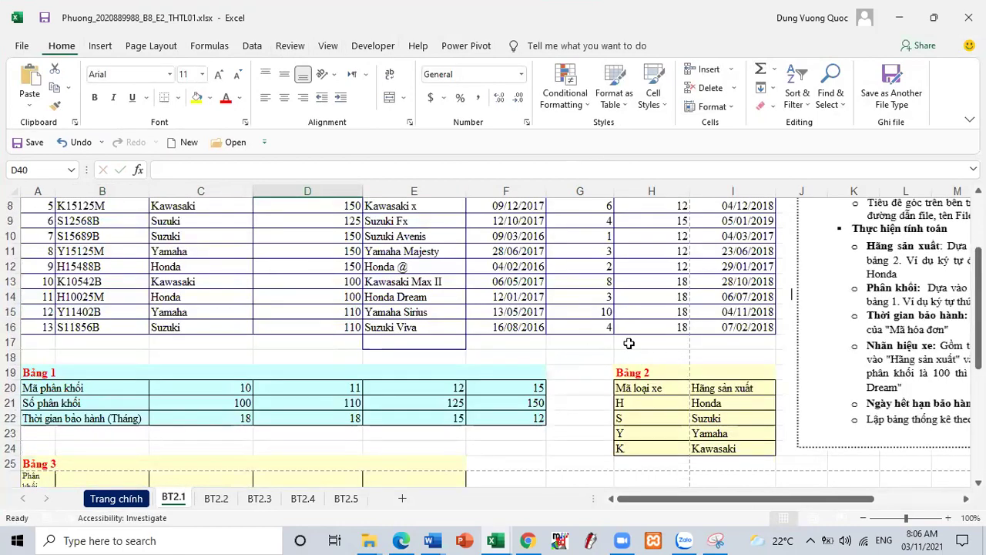
pyautogui.click(591, 339)
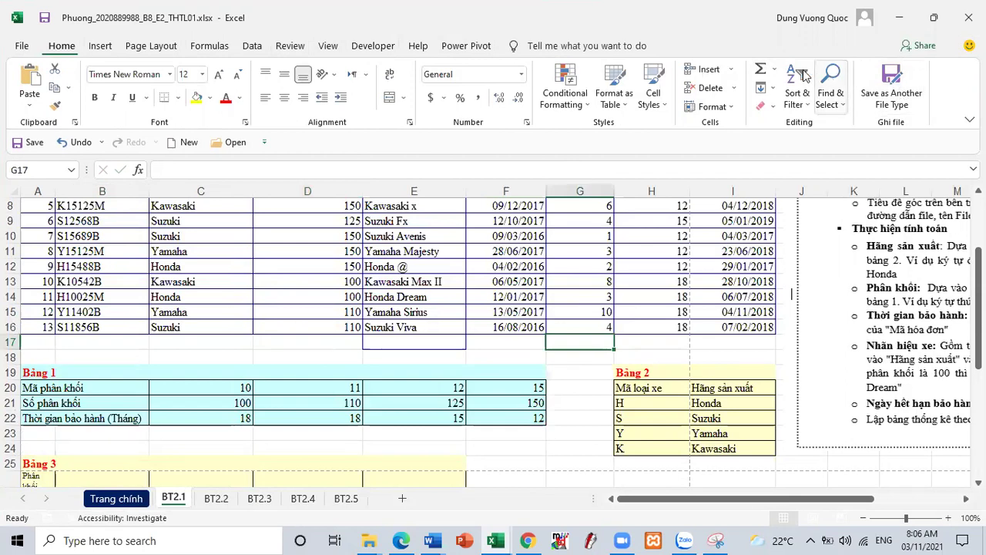
pyautogui.click(760, 69)
pyautogui.press('Return')
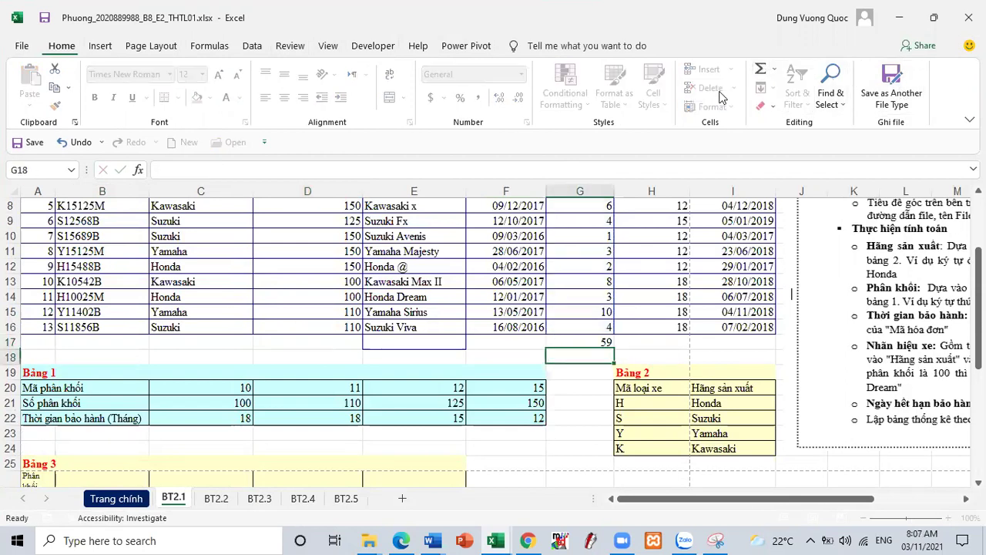
pyautogui.click(575, 340)
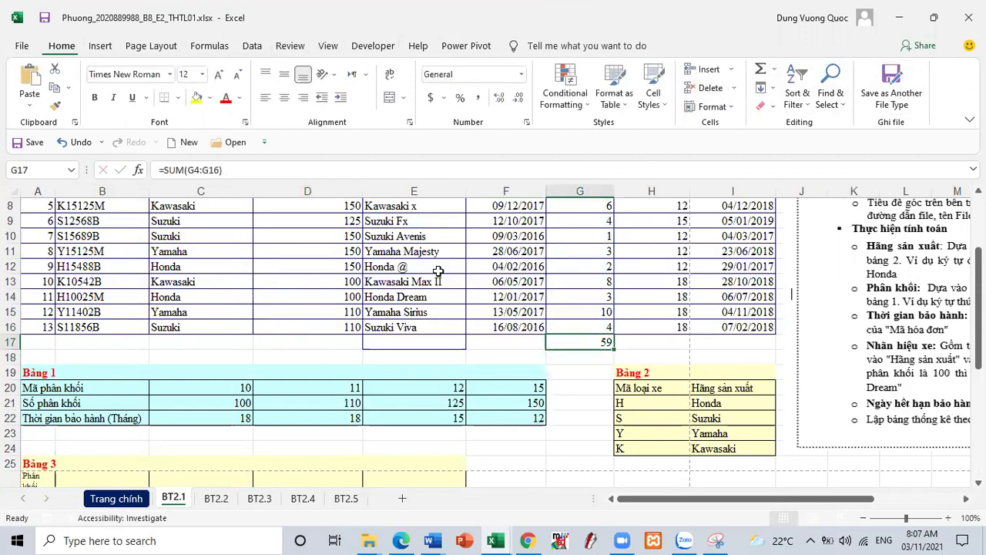
pyautogui.scroll(-3, 462, 347)
pyautogui.scroll(1, 588, 276)
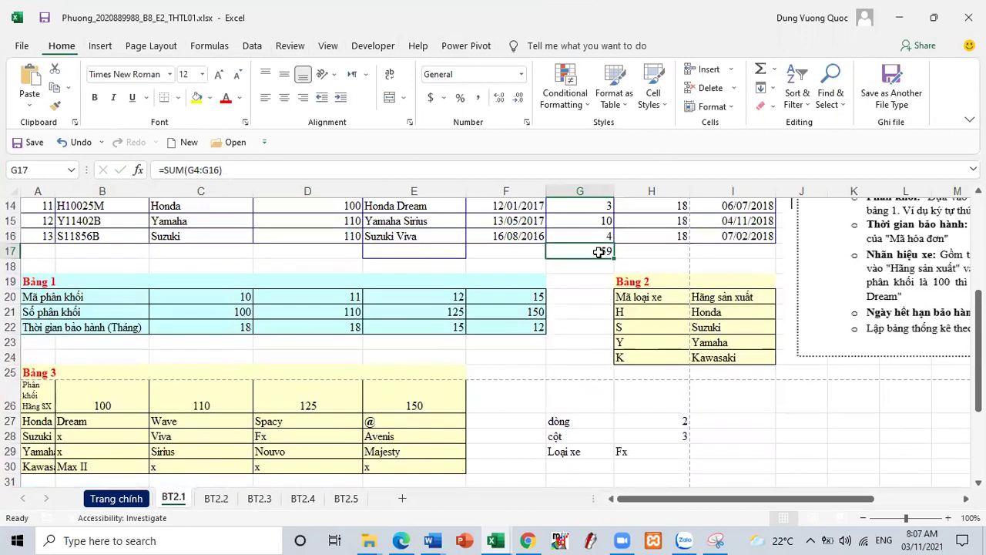
pyautogui.press('Delete')
pyautogui.scroll(-5, 500, 247)
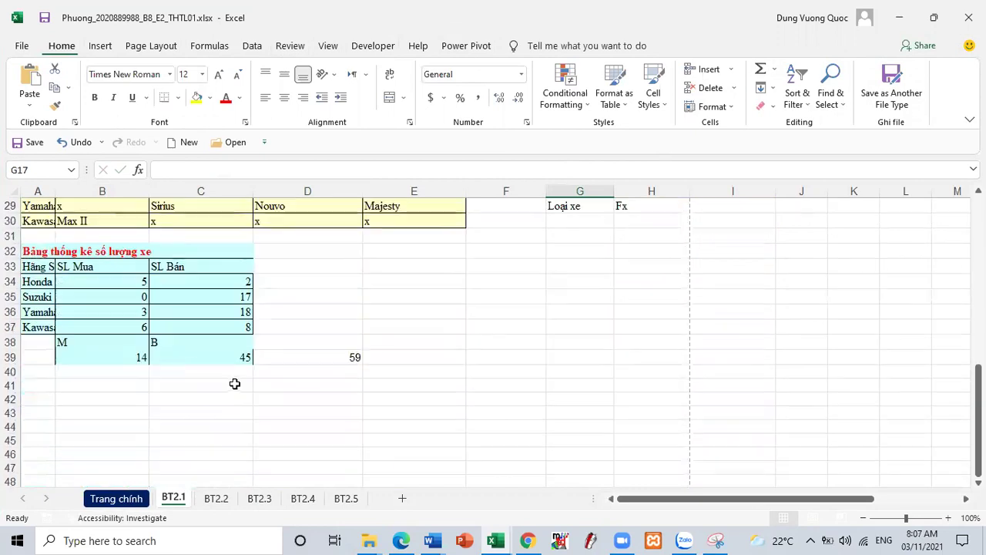
# Step: Delete the M/B labels and row-39 totals in B38:C40
pyautogui.moveTo(69, 352); pyautogui.dragTo(226, 357)
pyautogui.press('Delete')
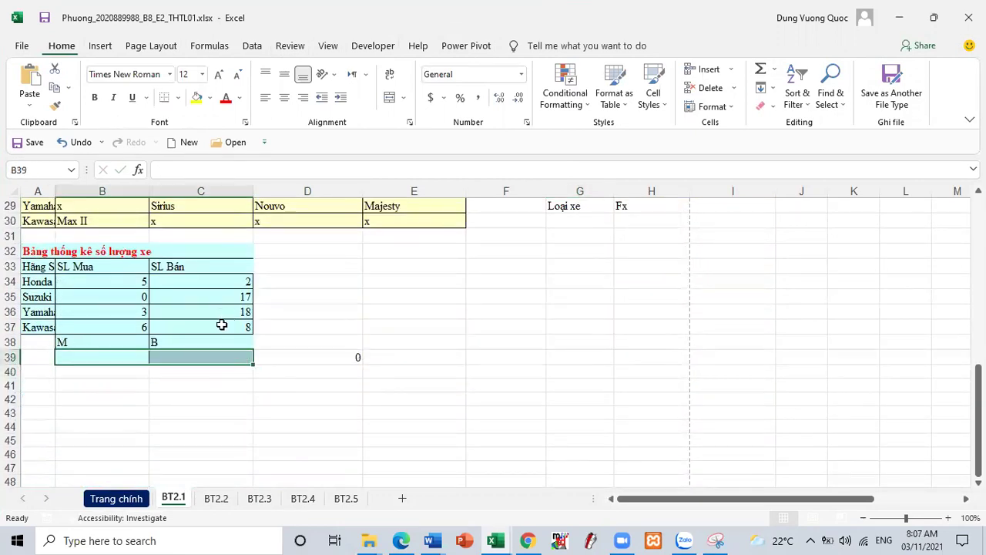
pyautogui.moveTo(93, 347); pyautogui.dragTo(193, 356)
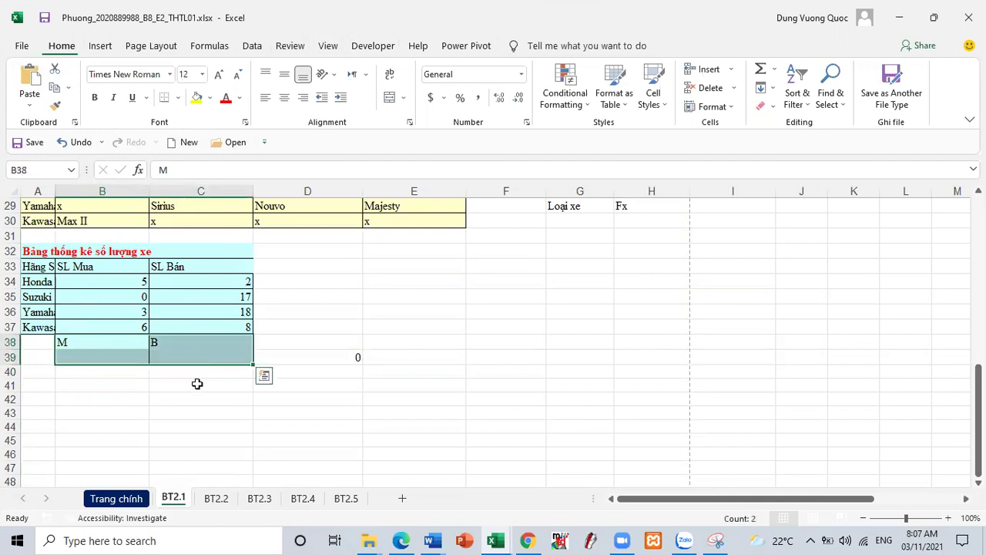
pyautogui.moveTo(117, 376); pyautogui.dragTo(249, 341)
pyautogui.click(202, 408)
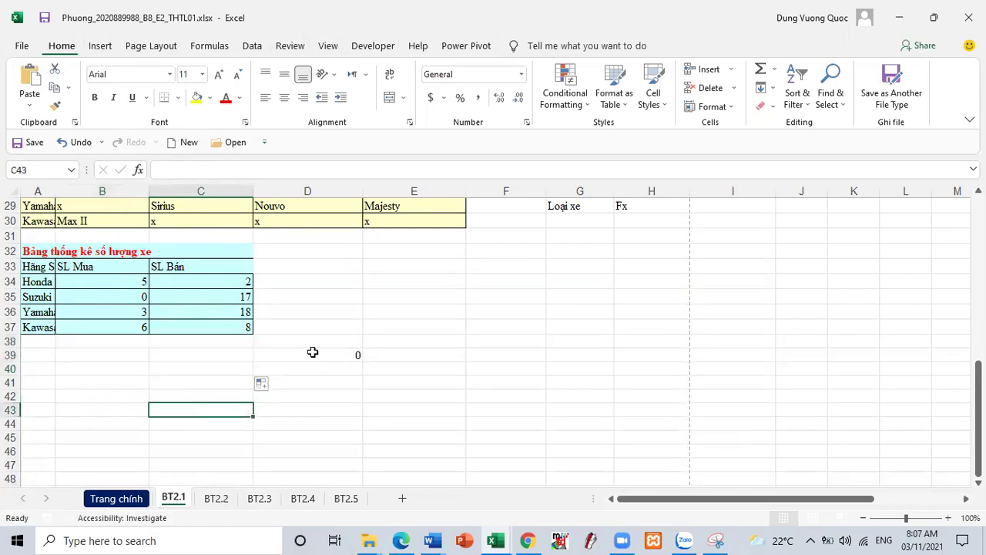
# Step: Review B34's SUMIFS formula unchanged, then snap Excel to the left half beside the PDF
pyautogui.doubleClick(141, 270)
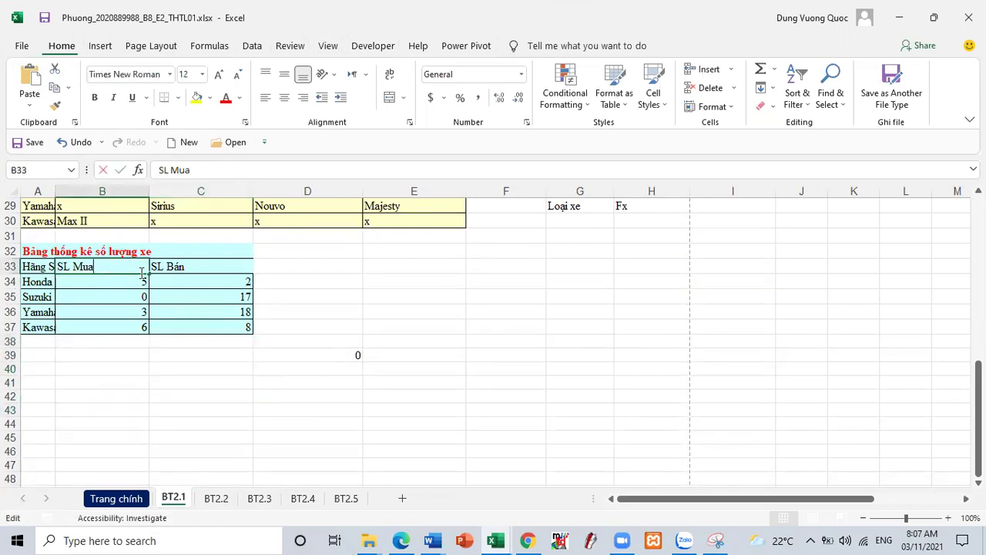
pyautogui.doubleClick(123, 282)
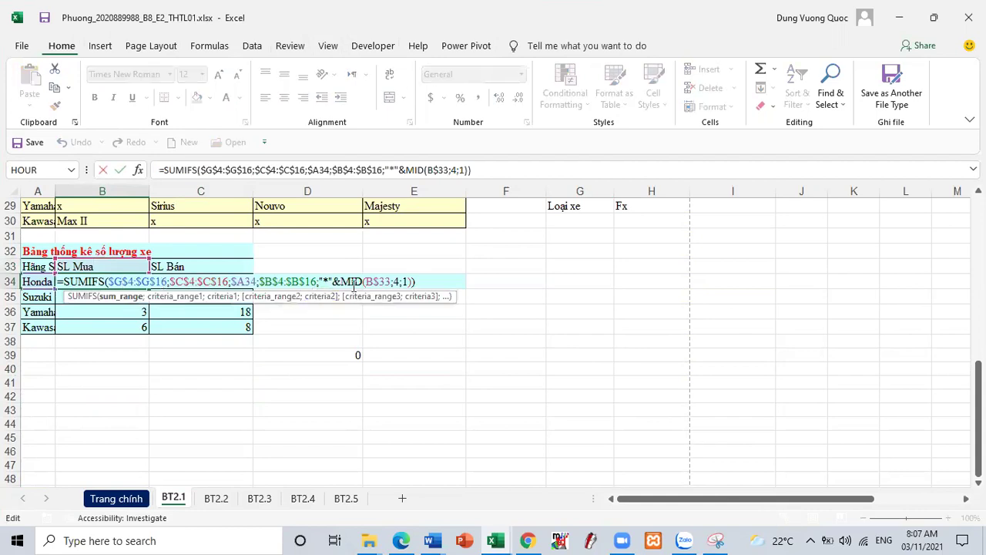
pyautogui.moveTo(339, 280); pyautogui.dragTo(413, 282)
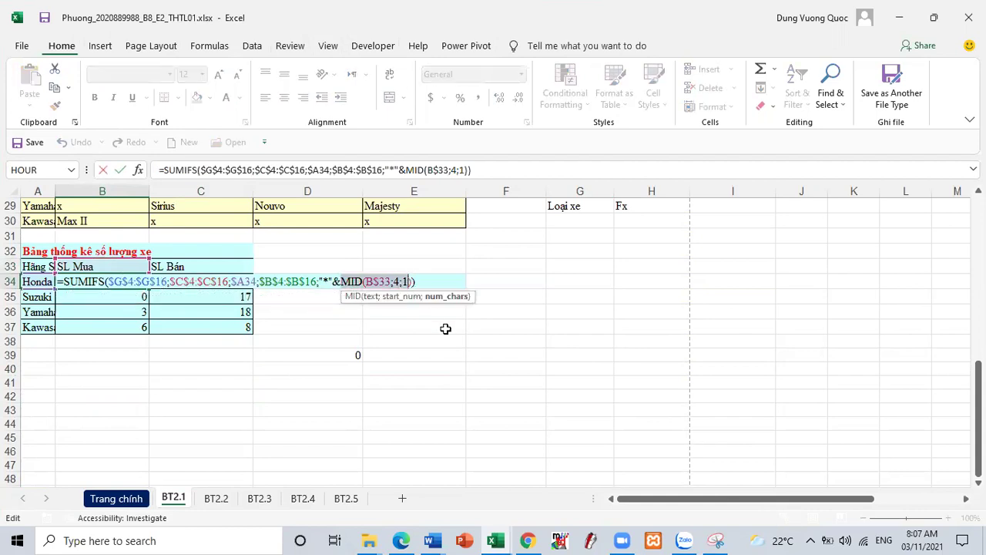
pyautogui.press('Return')
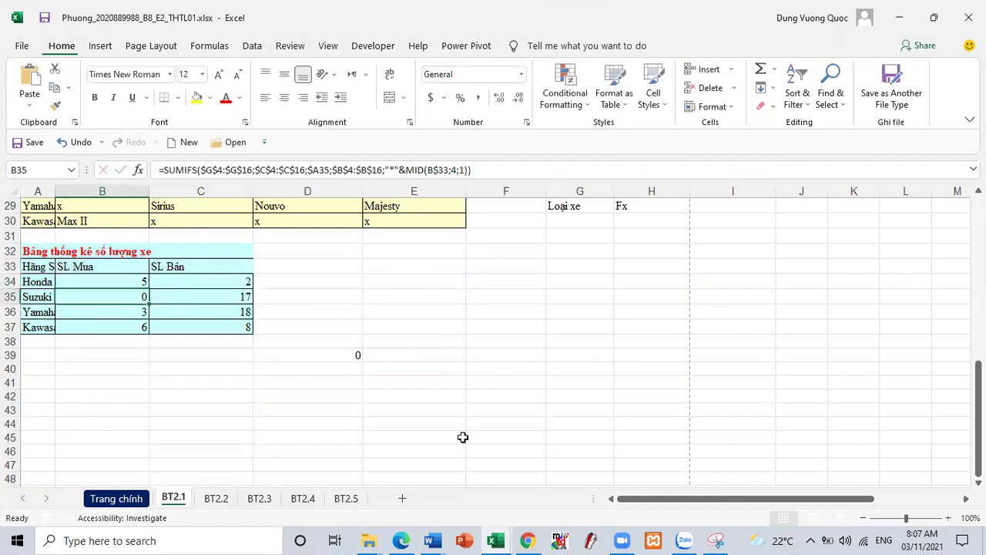
pyautogui.press('super+Left')
pyautogui.click(793, 207)
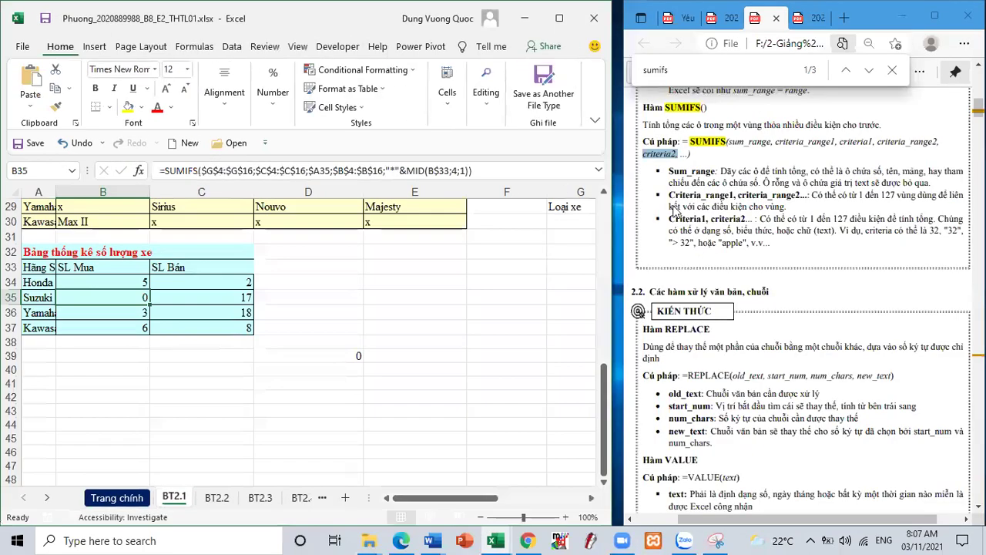
# Step: Read the quantity-over-5 requirement in the PDF, then select the sales records A4:I16
pyautogui.click(679, 17)
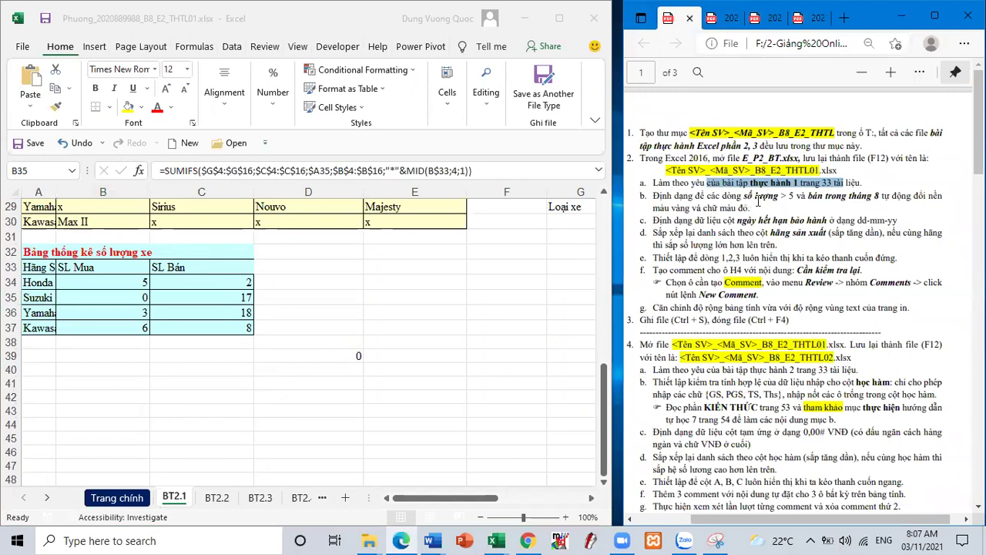
pyautogui.moveTo(745, 196); pyautogui.dragTo(880, 200)
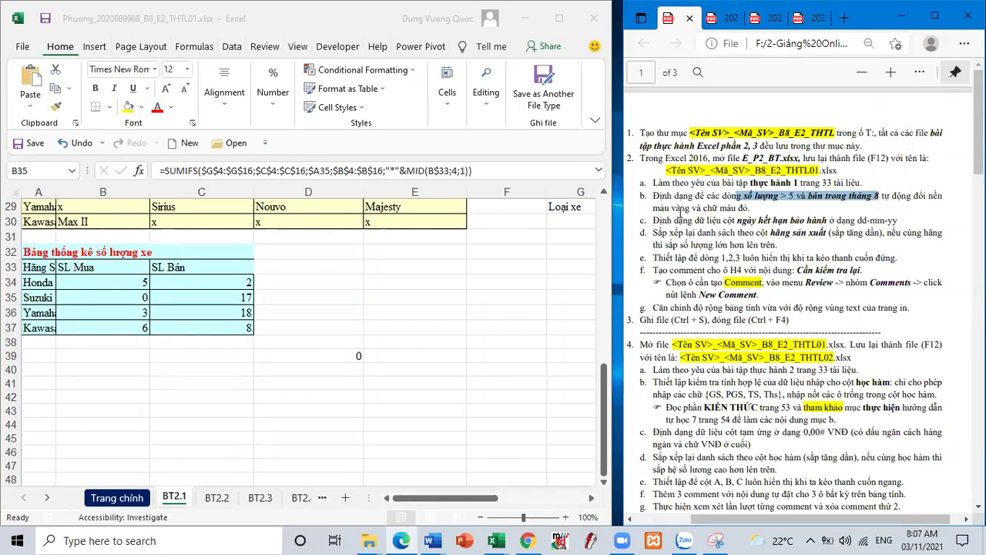
pyautogui.scroll(10, 434, 336)
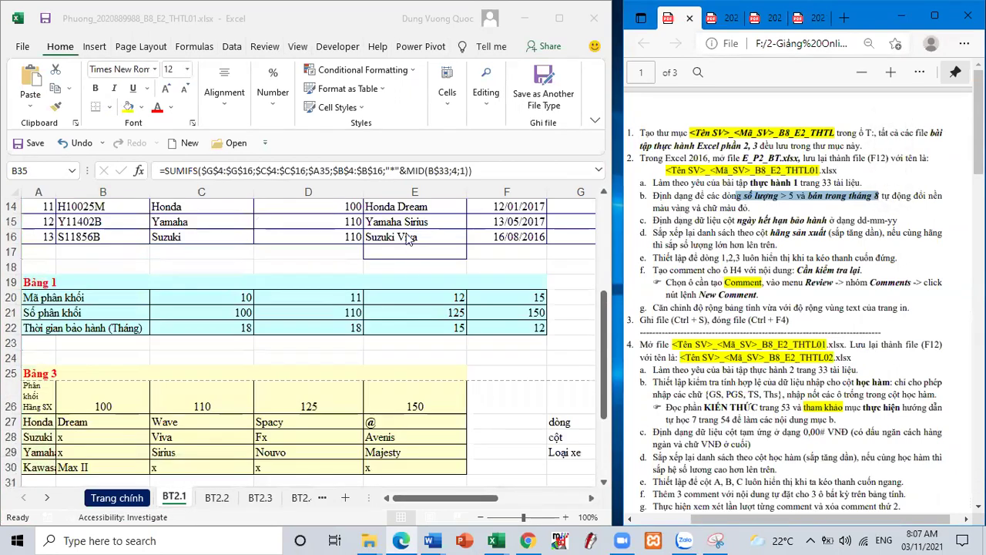
pyautogui.click(560, 17)
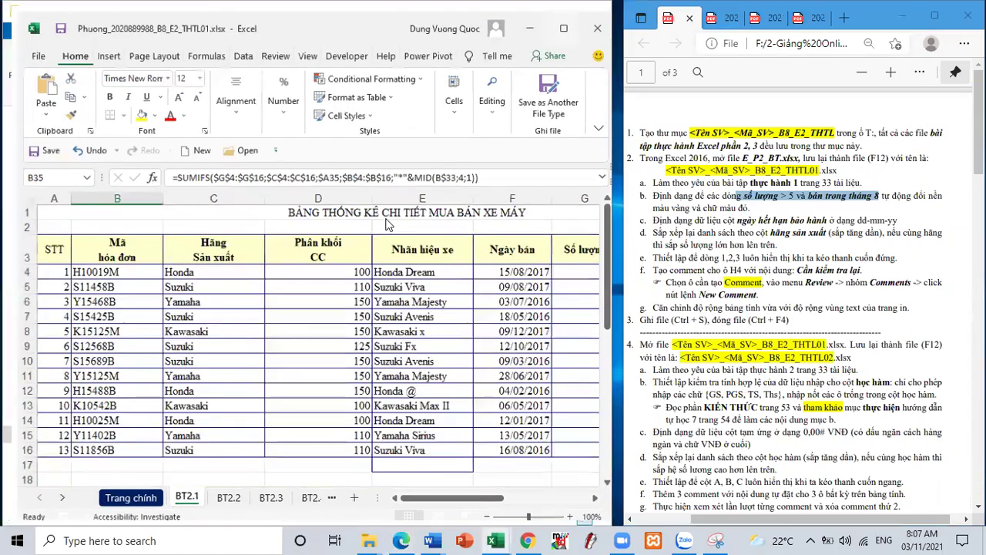
pyautogui.moveTo(47, 266); pyautogui.dragTo(737, 445)
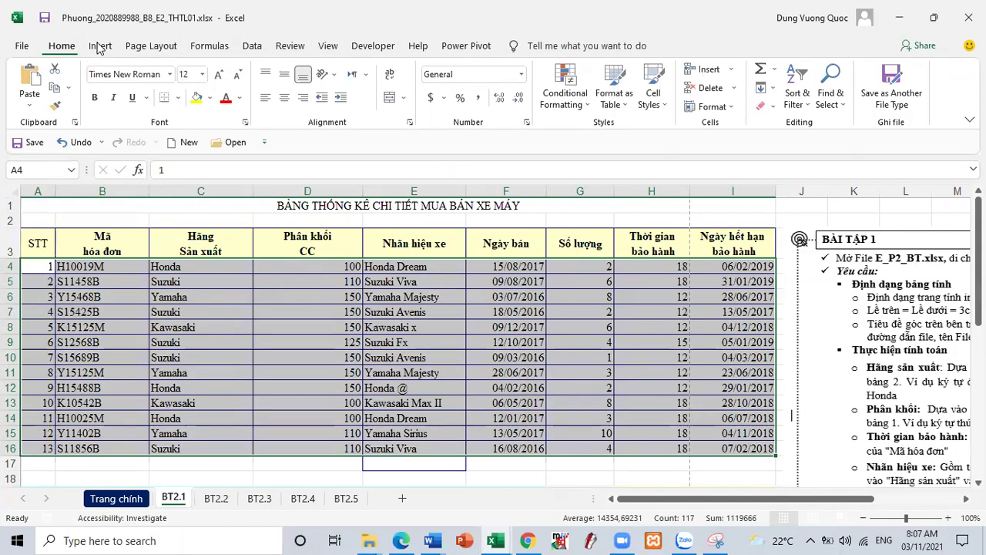
# Step: Create a new conditional formatting rule that uses a formula
pyautogui.click(565, 94)
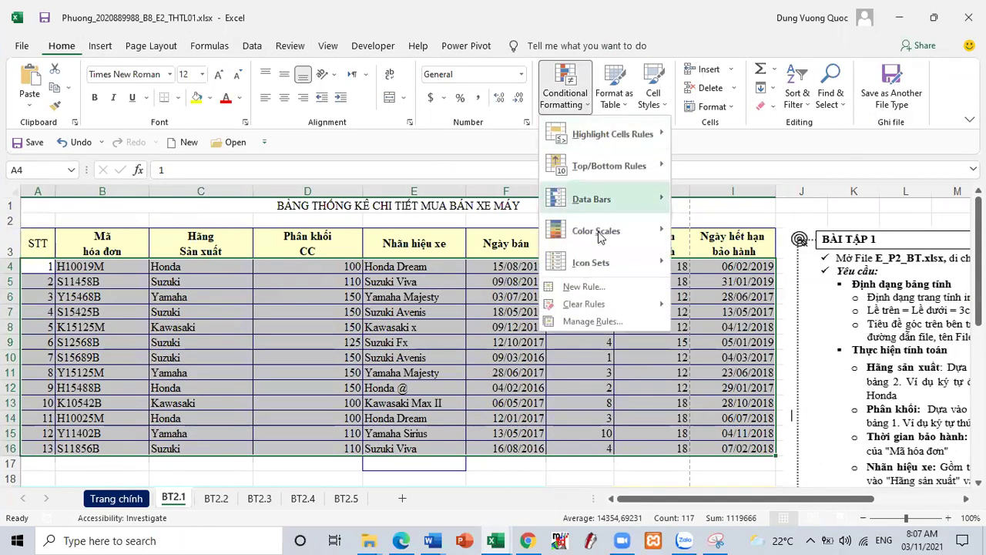
pyautogui.click(578, 289)
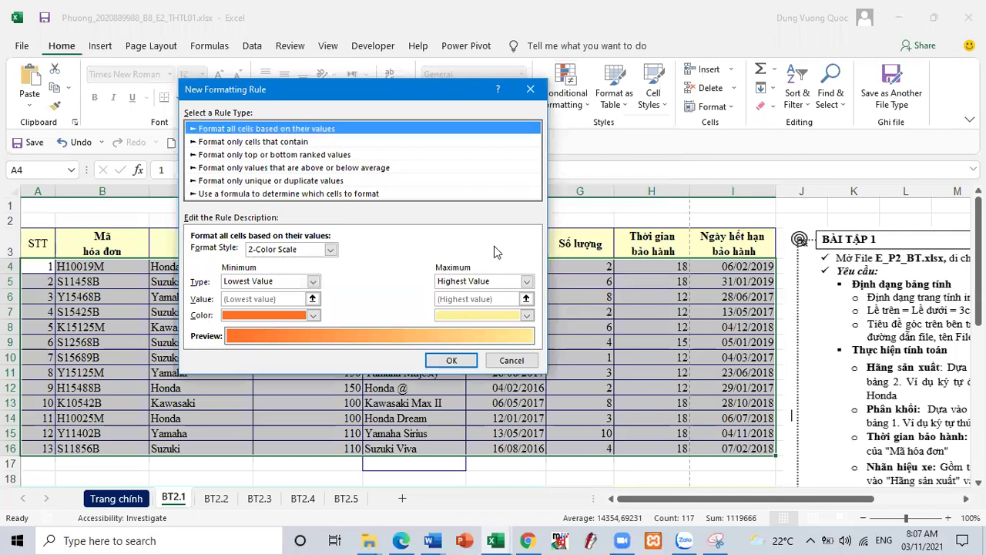
pyautogui.click(312, 194)
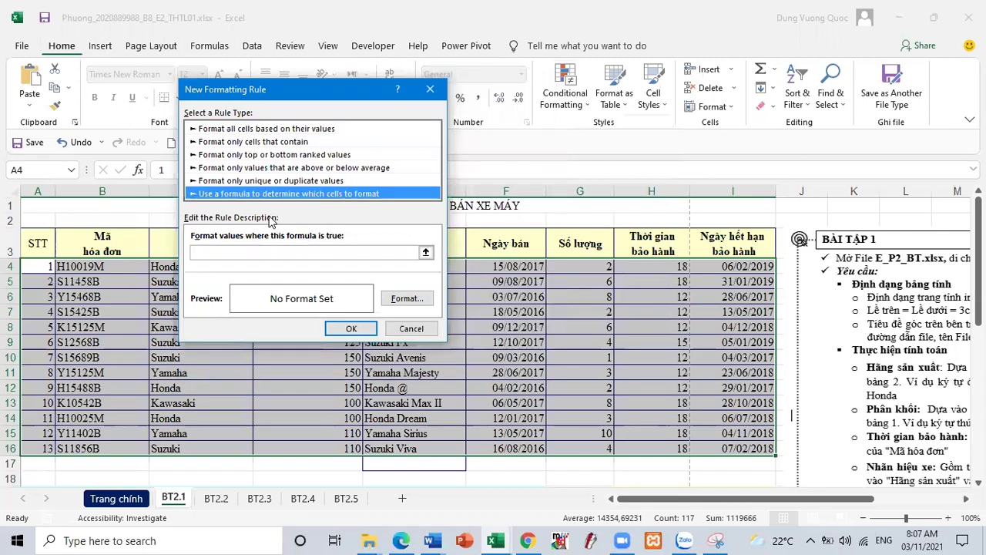
pyautogui.click(413, 253)
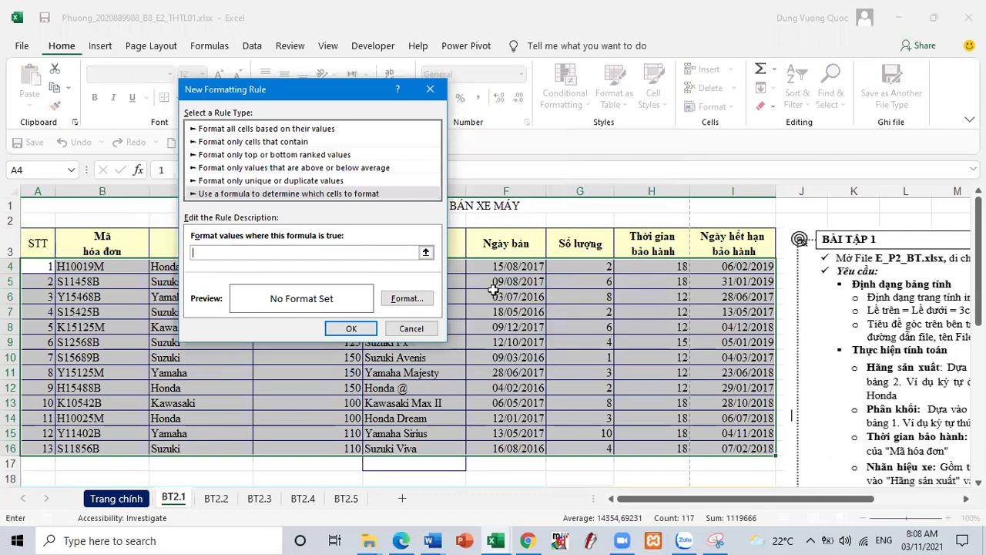
pyautogui.write('=')
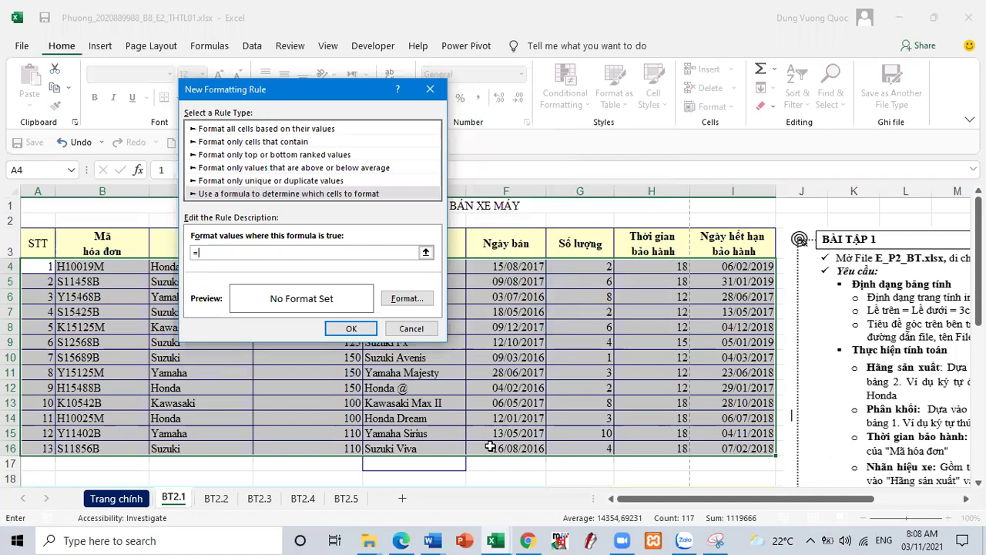
pyautogui.click(401, 540)
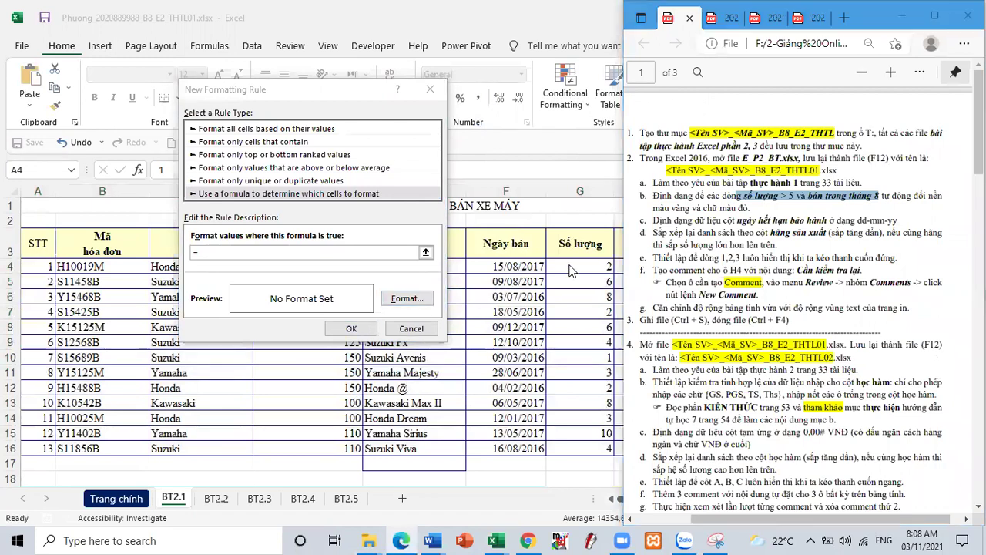
# Step: Enter the rule formula =and($G4>5;month($F4)=8)
pyautogui.click(289, 252)
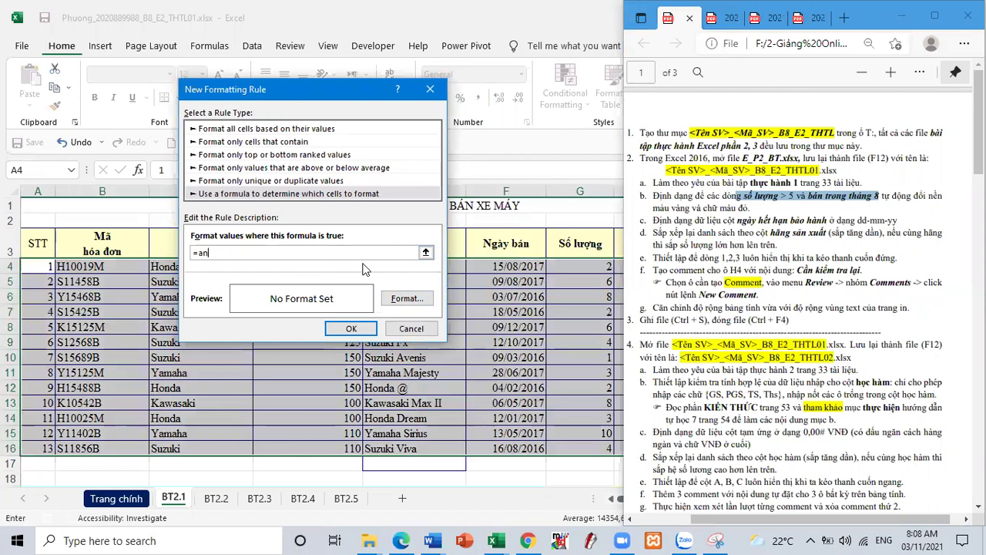
pyautogui.write('and(')
pyautogui.click(590, 264)
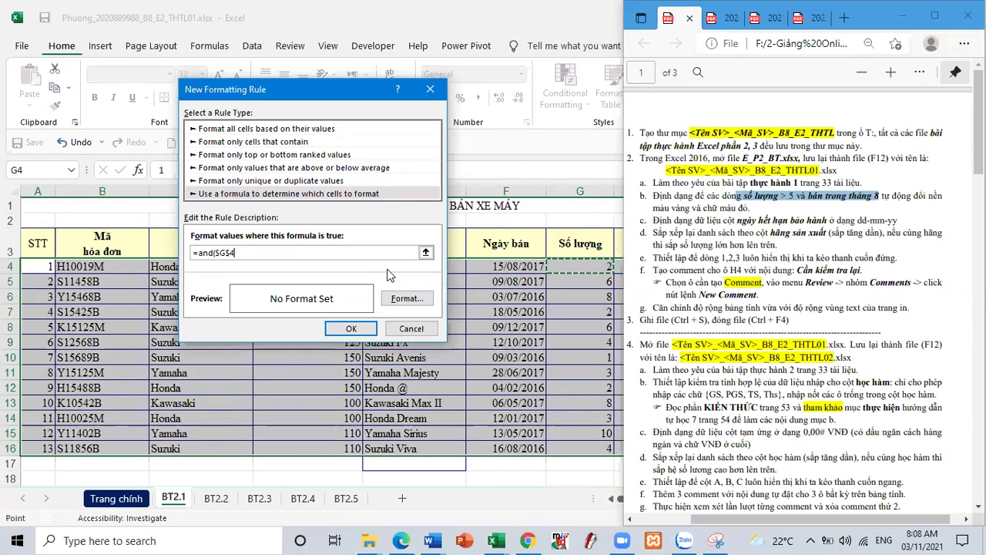
pyautogui.press('F4')
pyautogui.press('F4')
pyautogui.write('>5;month')
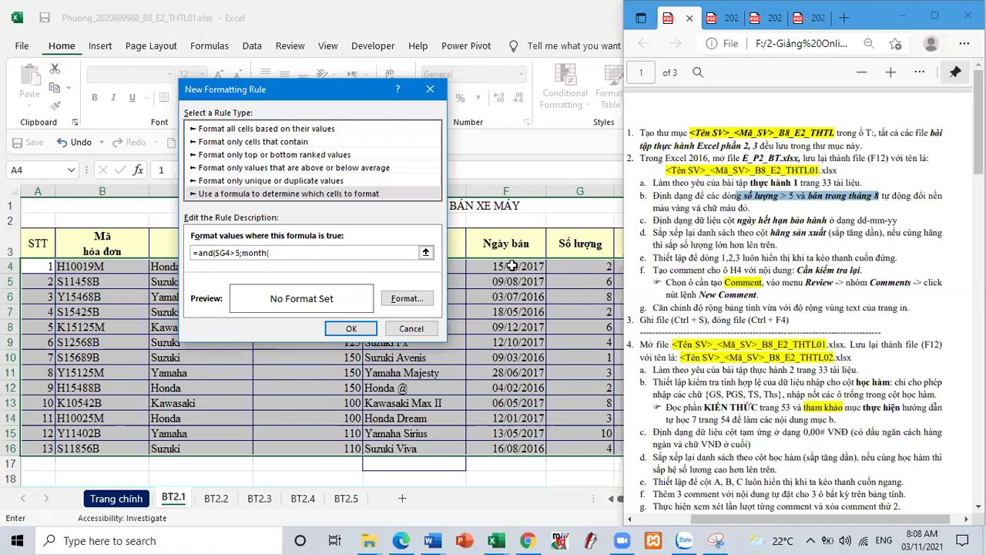
pyautogui.click(512, 265)
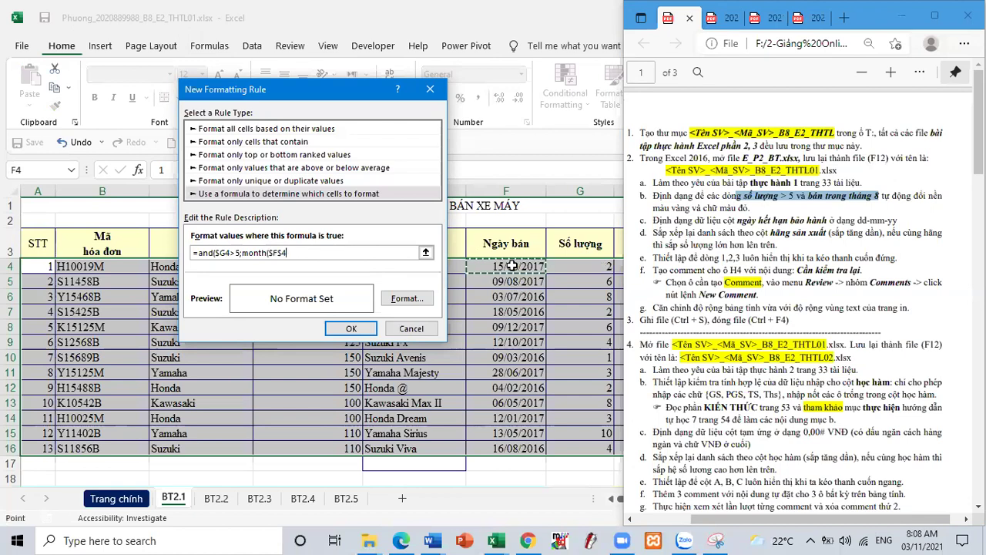
pyautogui.press('F4')
pyautogui.press('F4')
pyautogui.write(')=8')
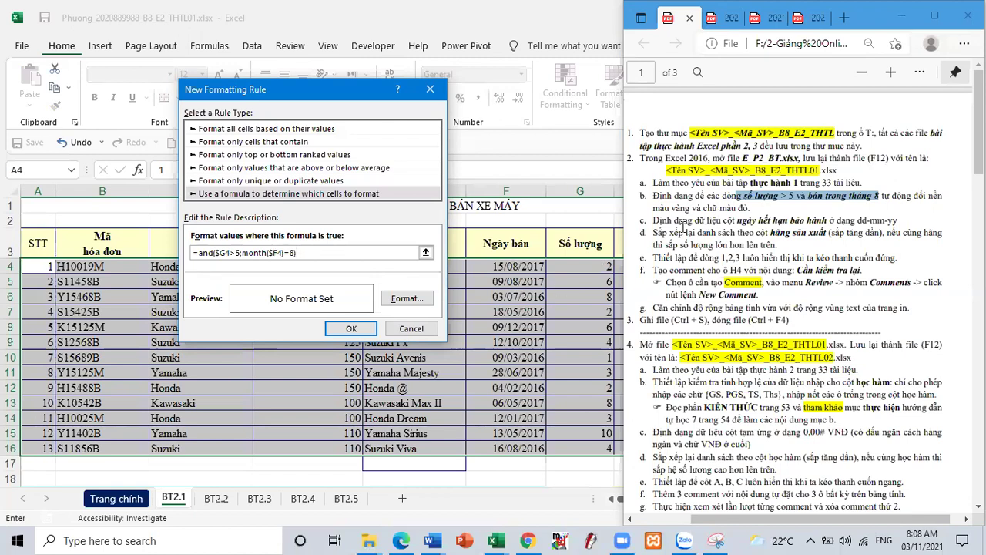
# Step: Set the rule's format to red font colour with yellow fill and apply the rule
pyautogui.click(407, 298)
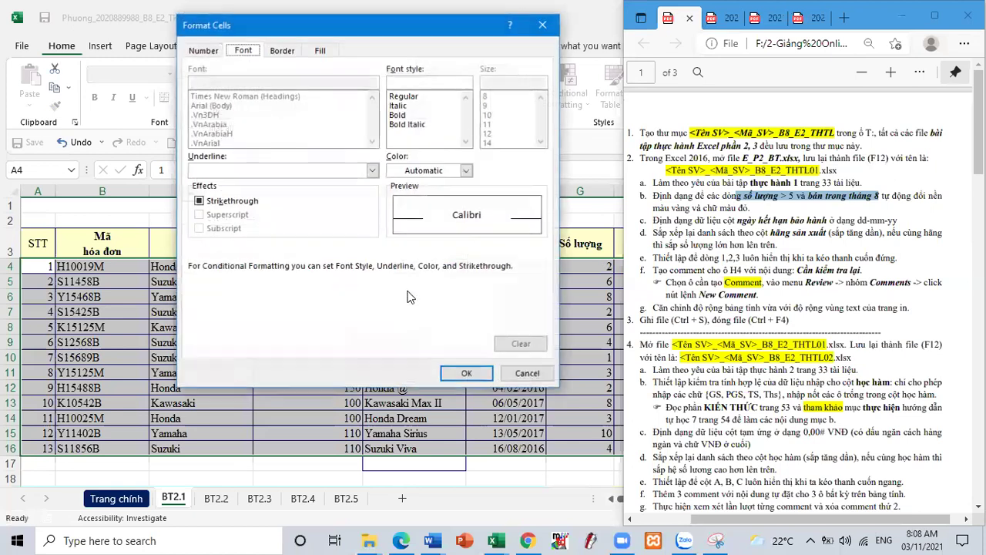
pyautogui.click(439, 172)
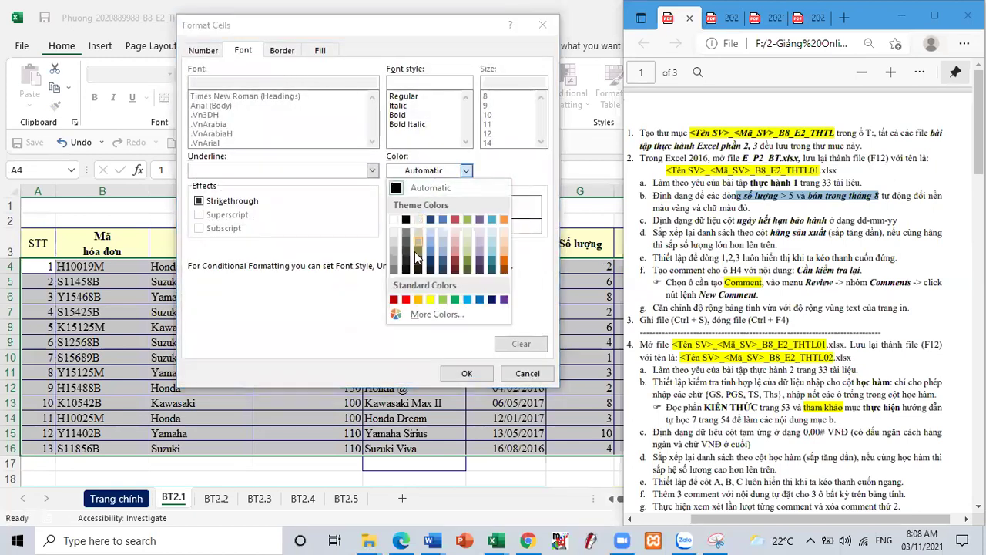
pyautogui.click(406, 299)
pyautogui.click(320, 51)
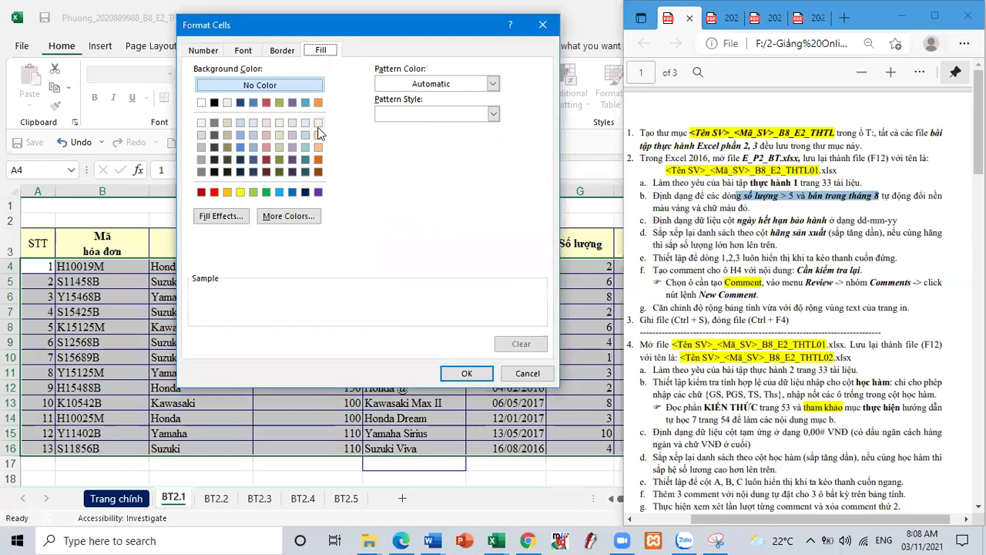
pyautogui.click(240, 193)
pyautogui.click(456, 374)
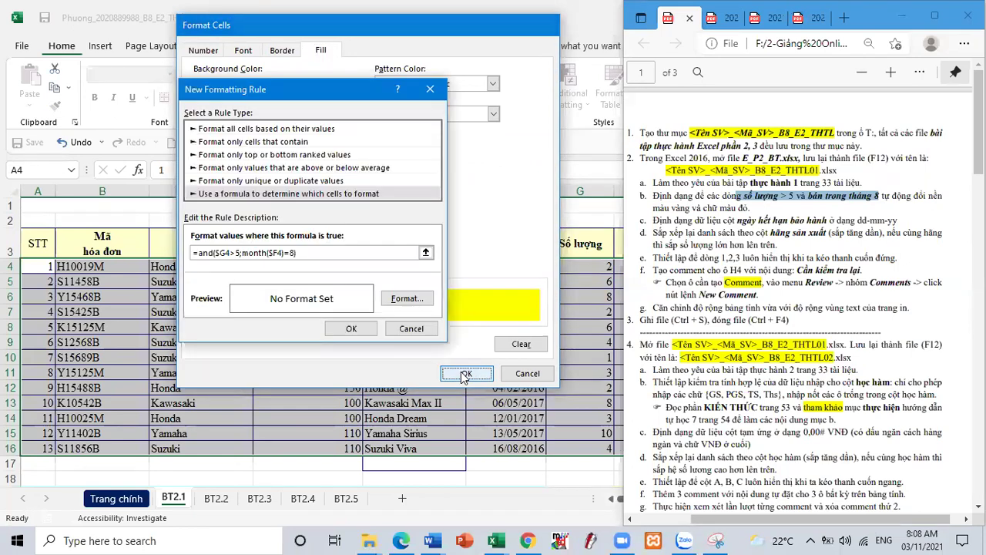
pyautogui.click(351, 328)
# Step: Test the highlighting by changing F6's date to 03/08/2016, then undo the change
pyautogui.press('super+Up')
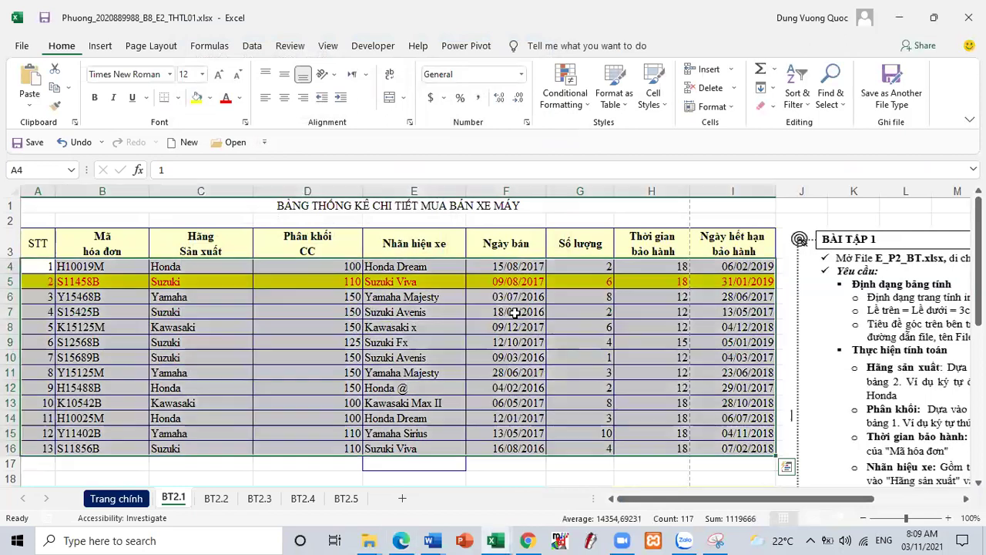
pyautogui.doubleClick(515, 312)
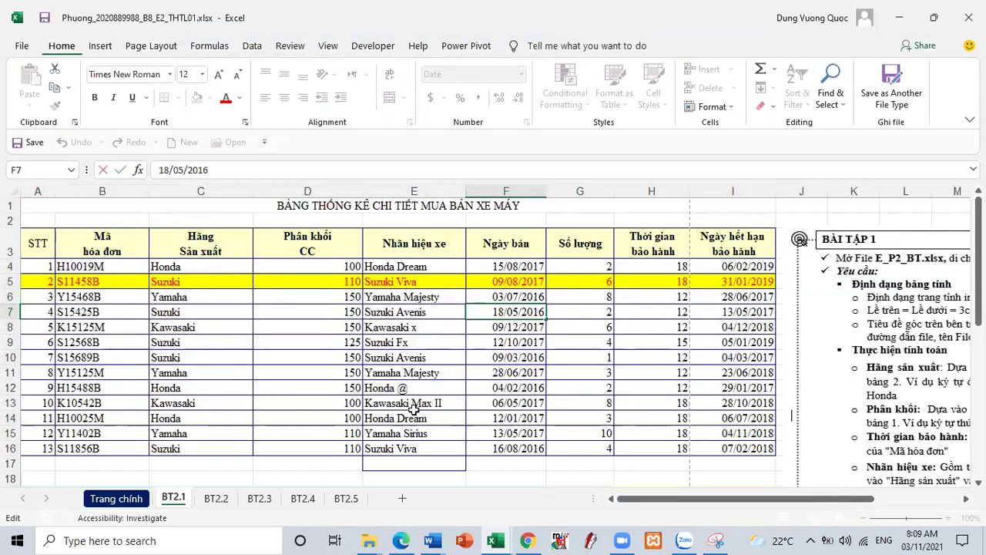
pyautogui.doubleClick(516, 325)
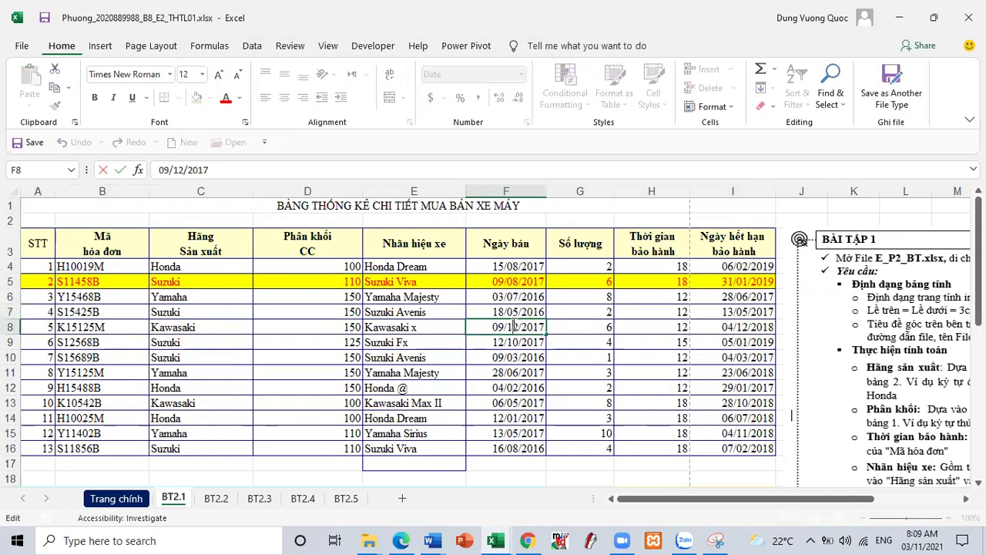
pyautogui.doubleClick(521, 296)
pyautogui.press('BackSpace')
pyautogui.write('8')
pyautogui.press('Return')
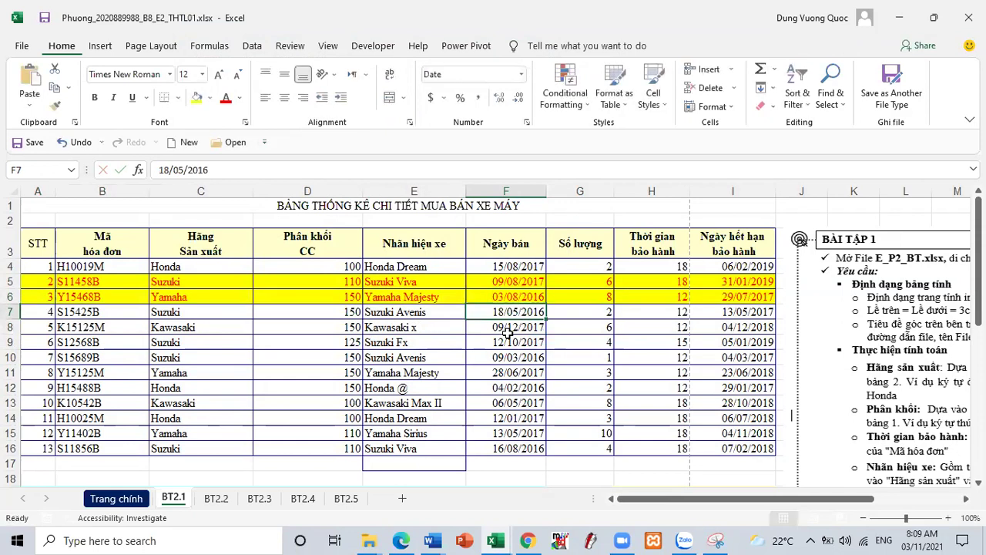
pyautogui.hotkey('ctrl', 'z')
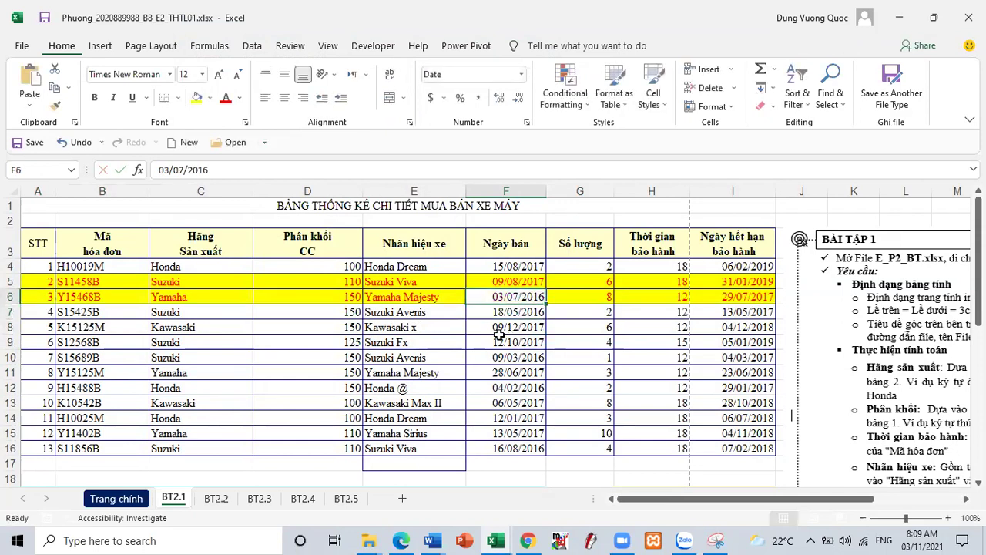
pyautogui.click(385, 370)
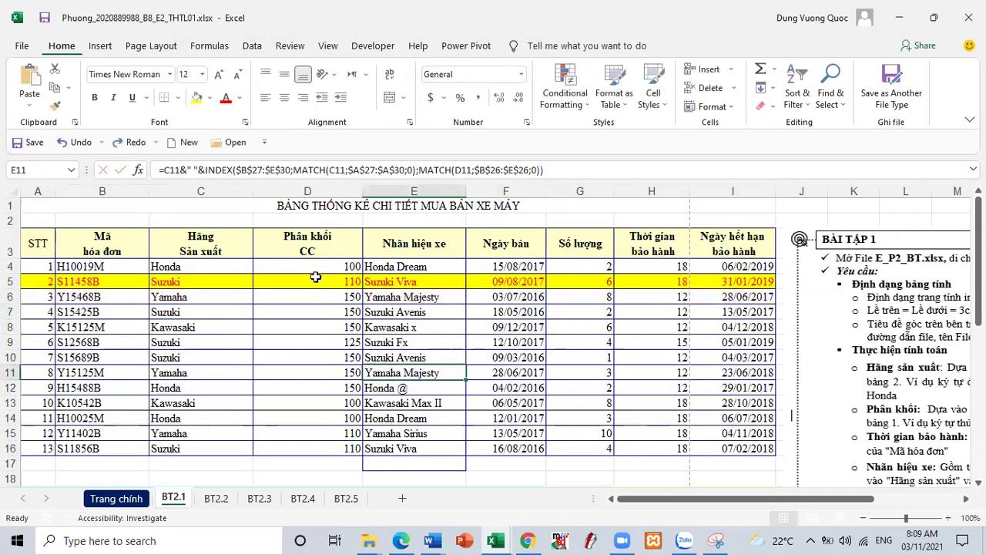
# Step: Apply the custom dd-mm-yy number format to the warranty expiry dates in I4:I16
pyautogui.click(933, 17)
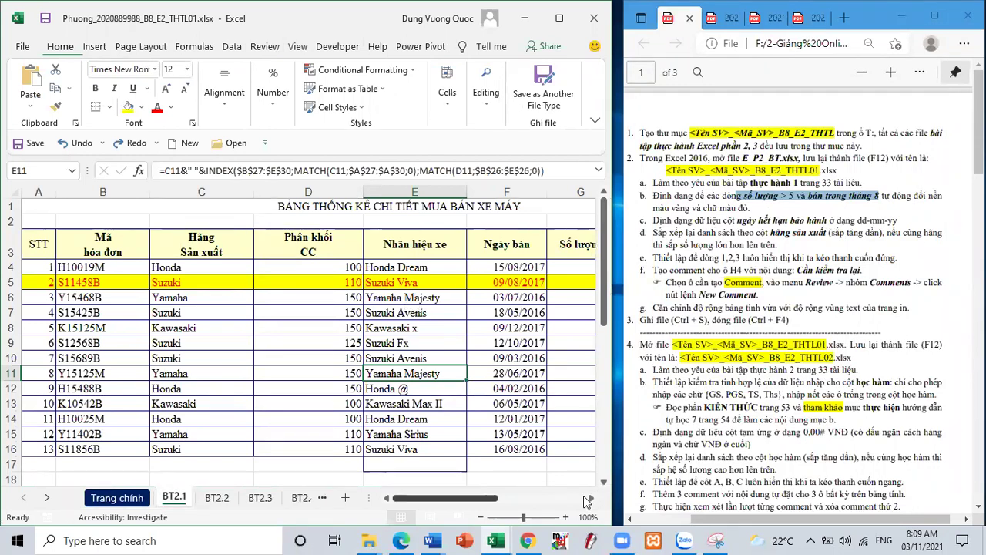
pyautogui.hscroll(3, 589, 500)
pyautogui.moveTo(506, 268); pyautogui.dragTo(509, 451)
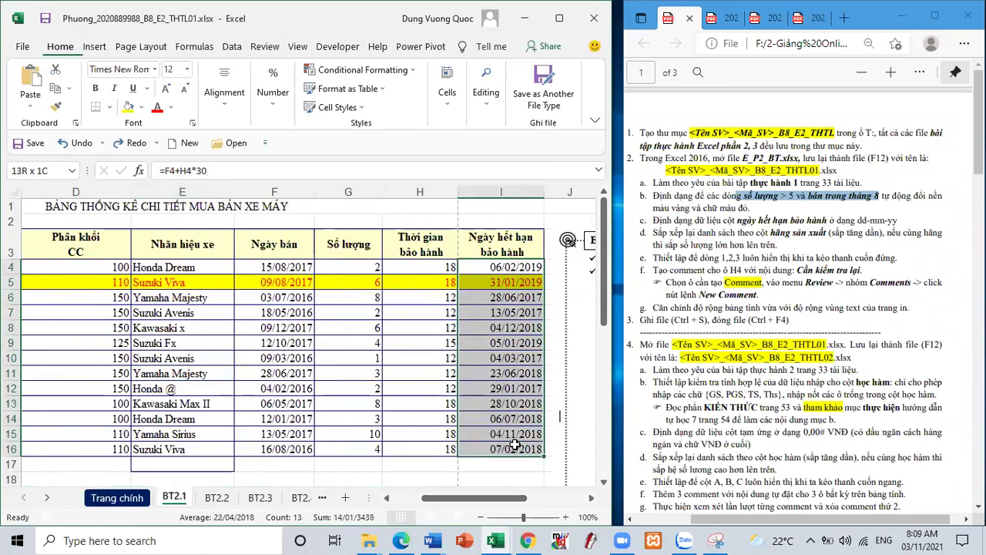
pyautogui.rightClick(511, 344)
pyautogui.click(539, 278)
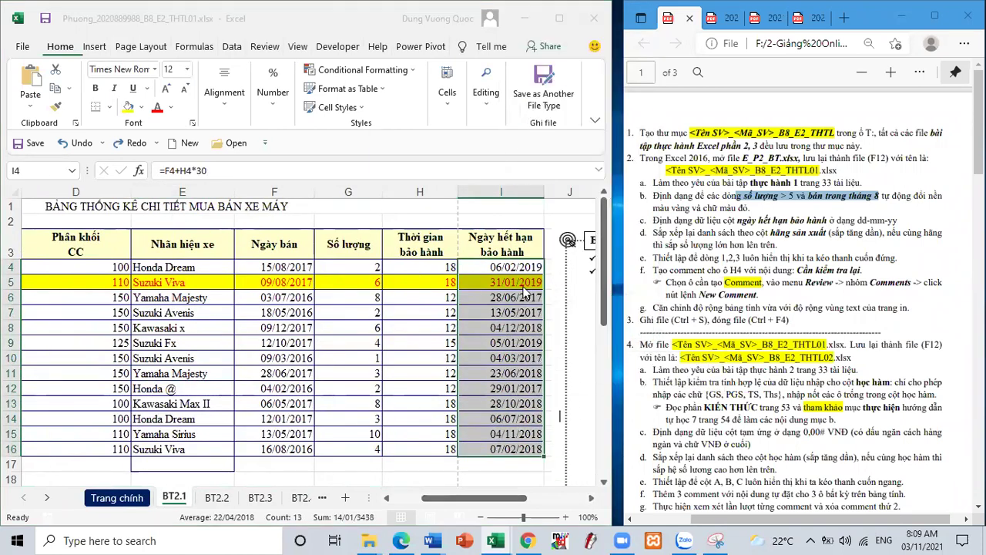
pyautogui.click(400, 266)
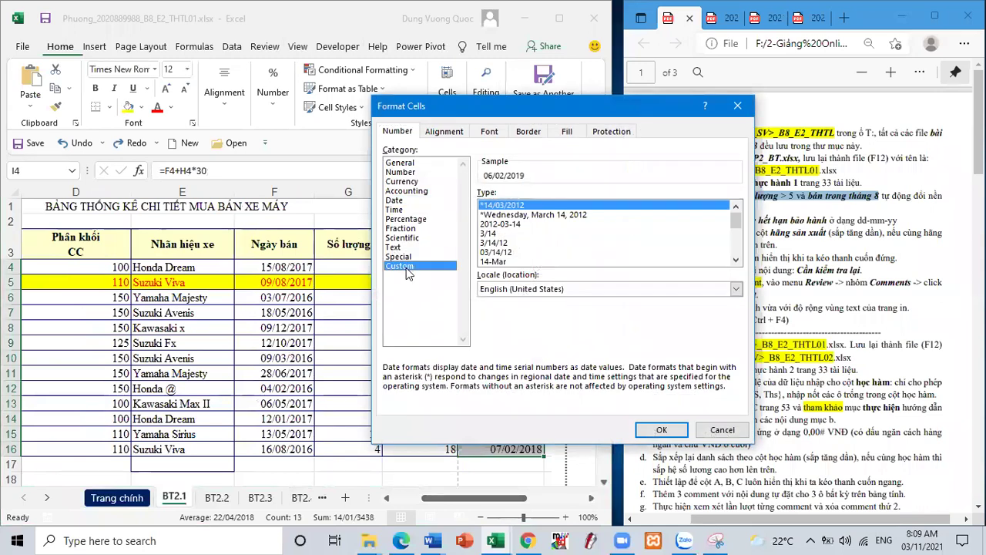
pyautogui.moveTo(539, 205); pyautogui.dragTo(388, 204)
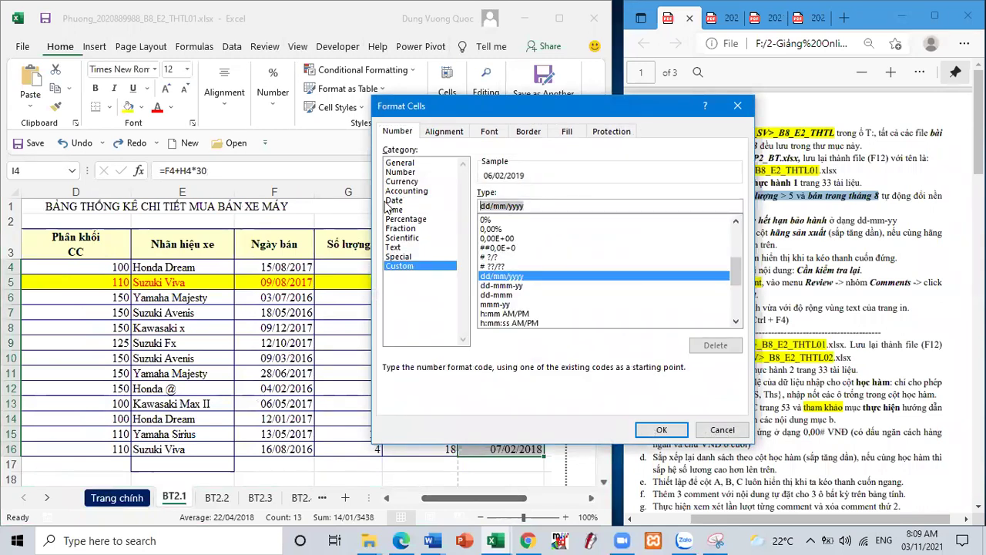
pyautogui.write('dd')
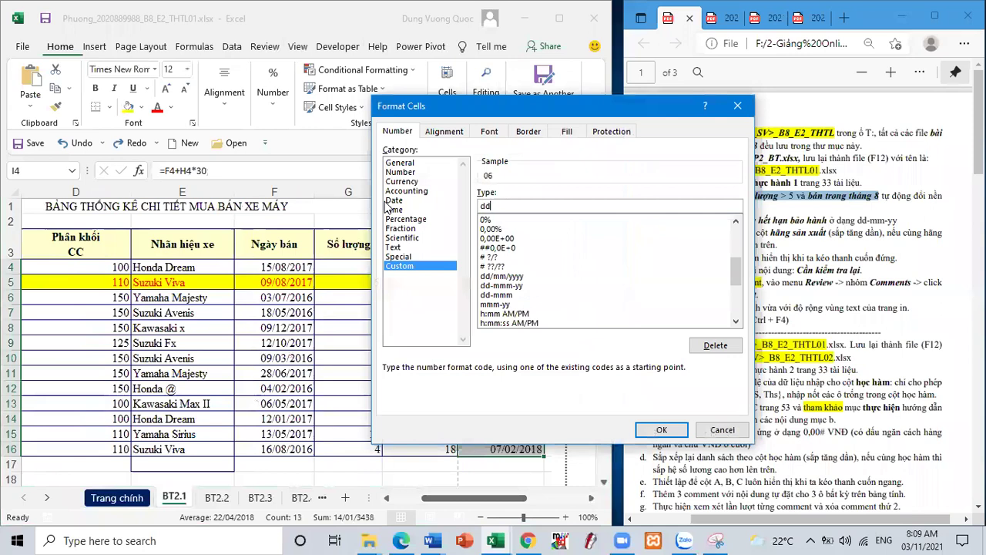
pyautogui.write('-mm-yy')
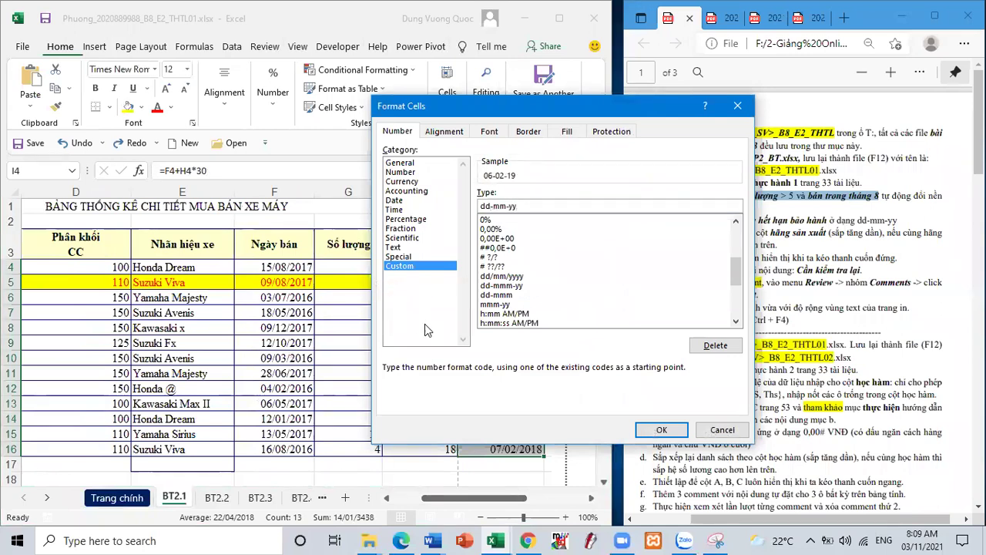
pyautogui.click(661, 430)
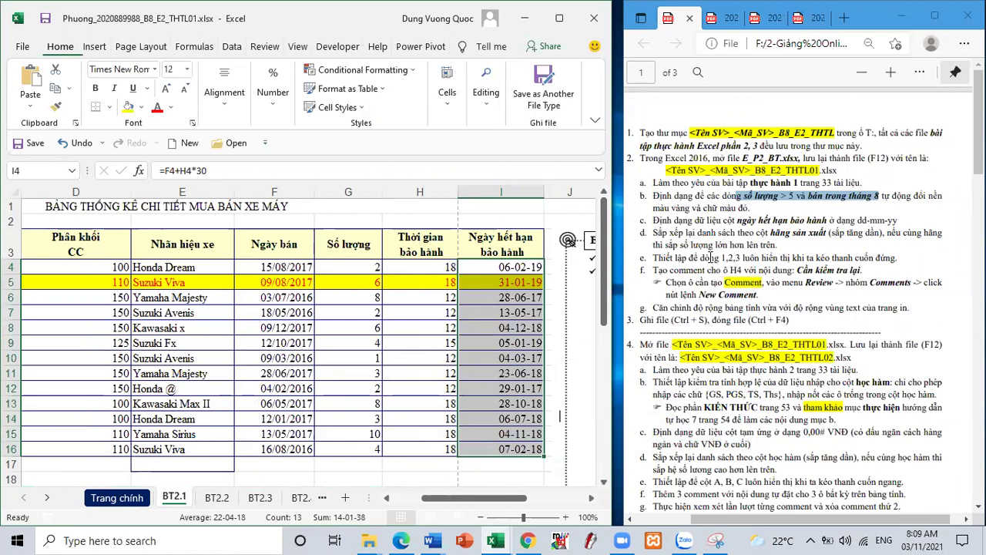
pyautogui.moveTo(693, 232); pyautogui.dragTo(839, 241)
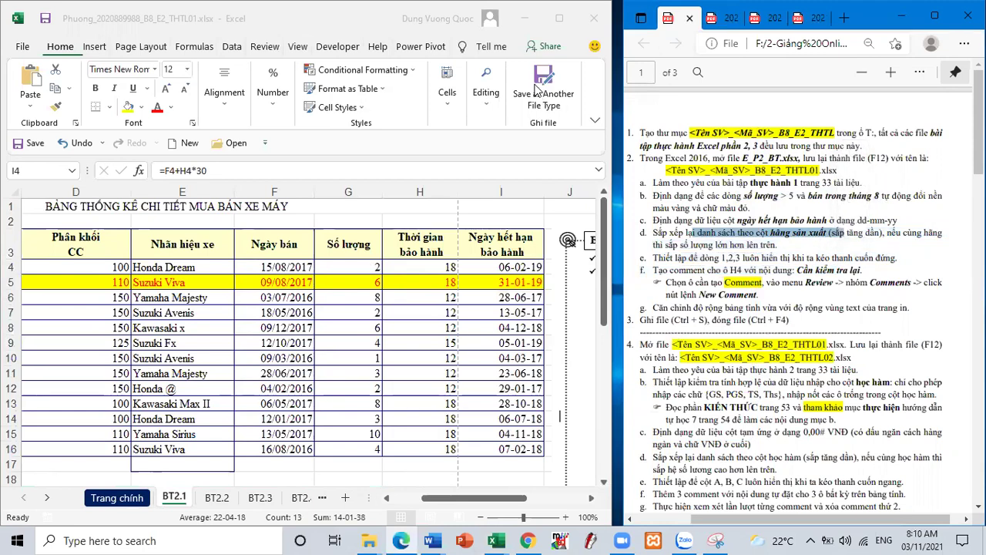
pyautogui.click(559, 17)
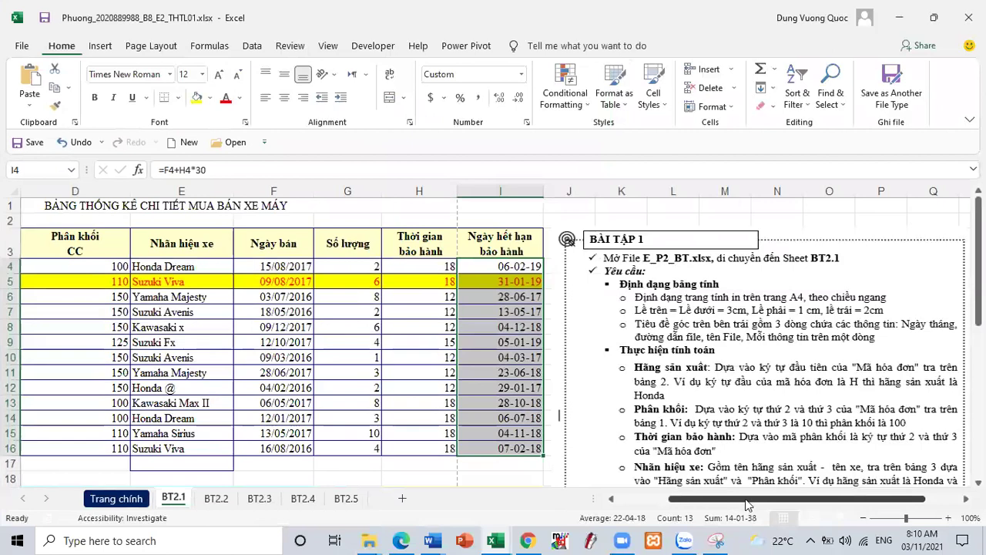
pyautogui.moveTo(745, 504); pyautogui.dragTo(694, 505)
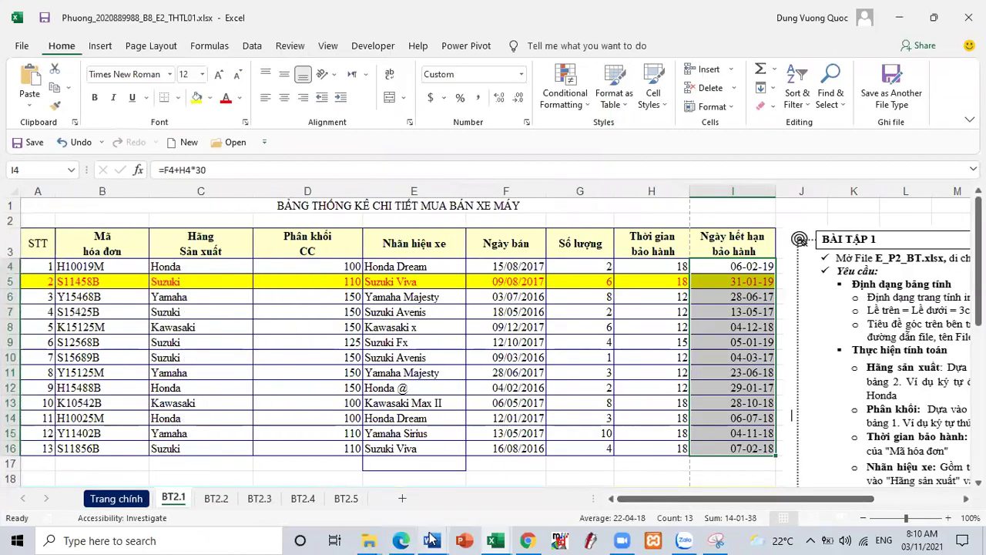
pyautogui.moveTo(431, 539)
pyautogui.click(302, 508)
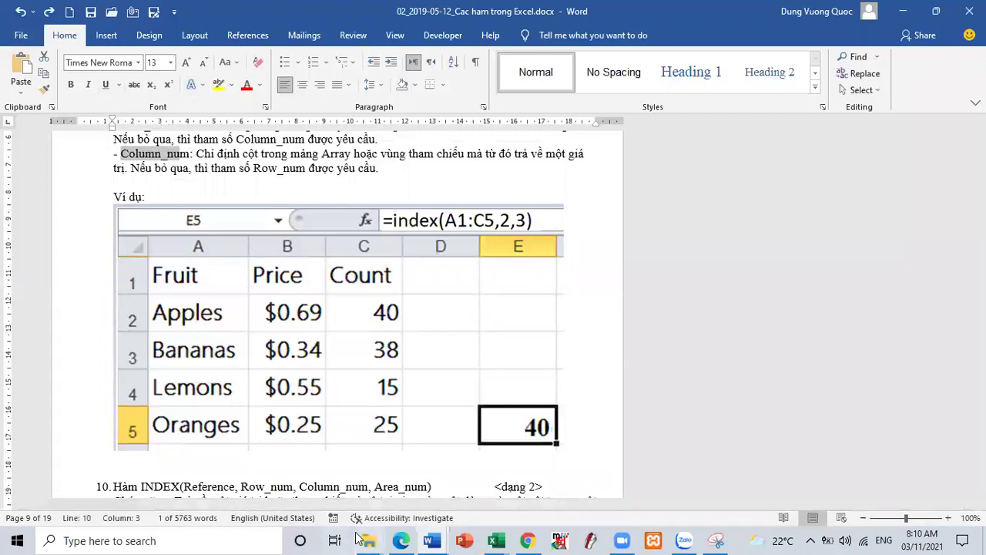
pyautogui.moveTo(361, 538)
pyautogui.click(347, 506)
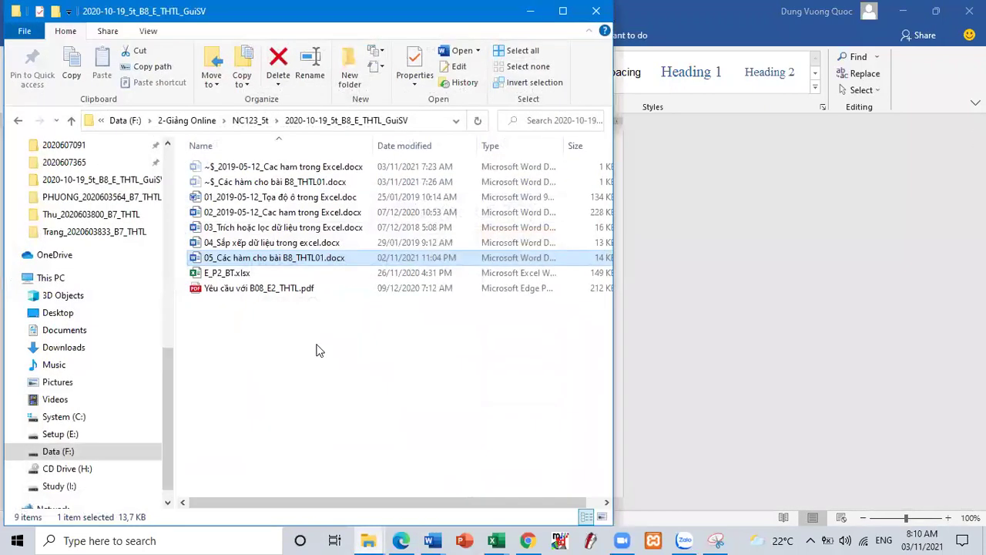
pyautogui.doubleClick(277, 245)
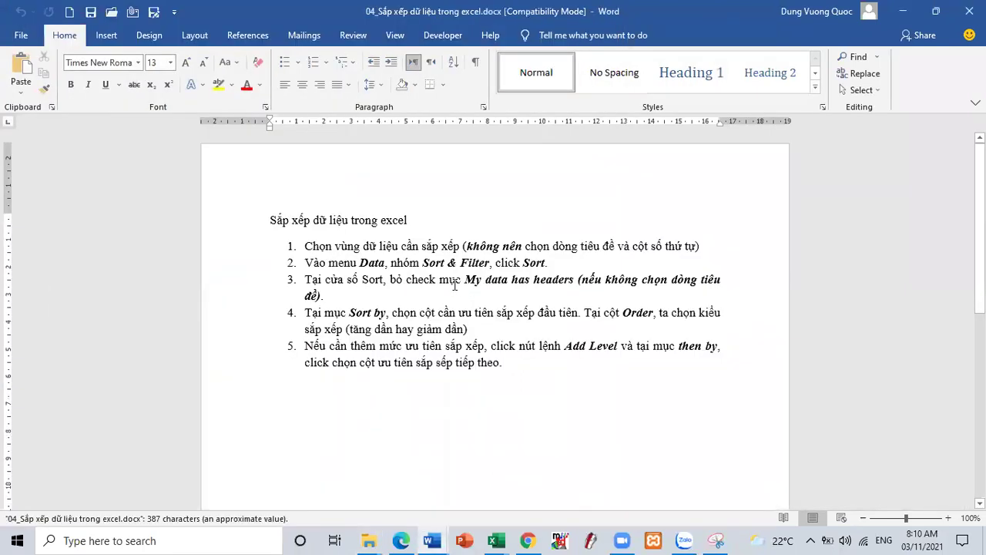
pyautogui.moveTo(376, 248); pyautogui.dragTo(462, 248)
pyautogui.click(903, 10)
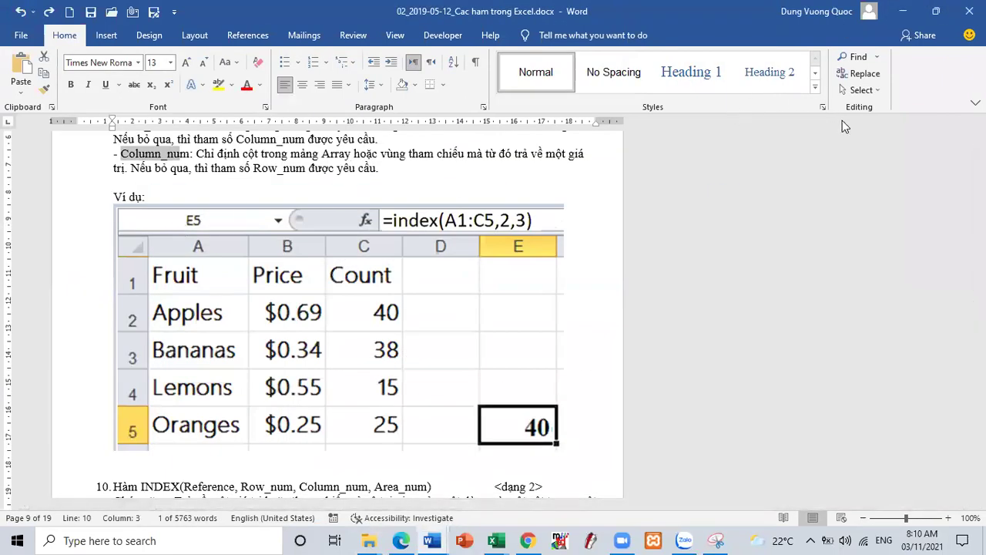
pyautogui.click(903, 11)
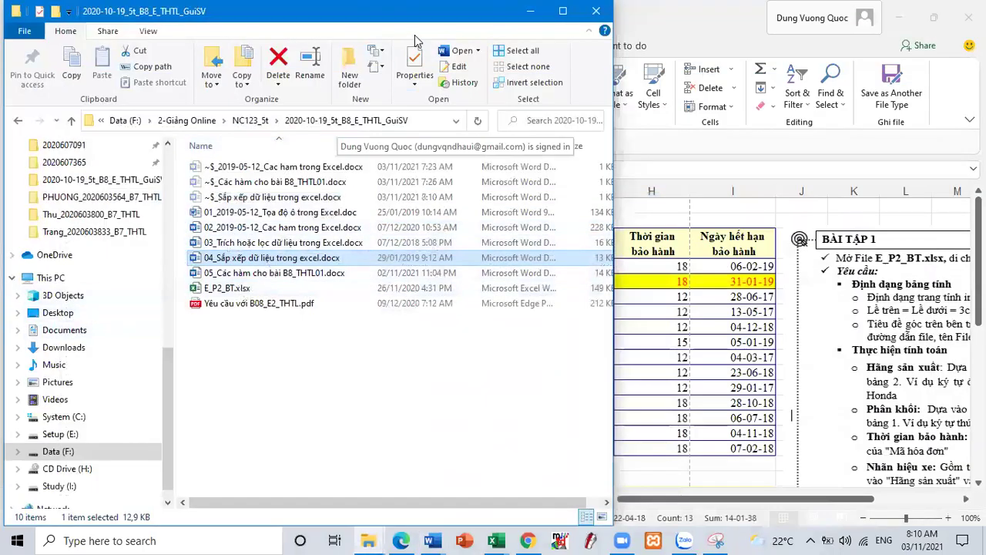
pyautogui.click(530, 12)
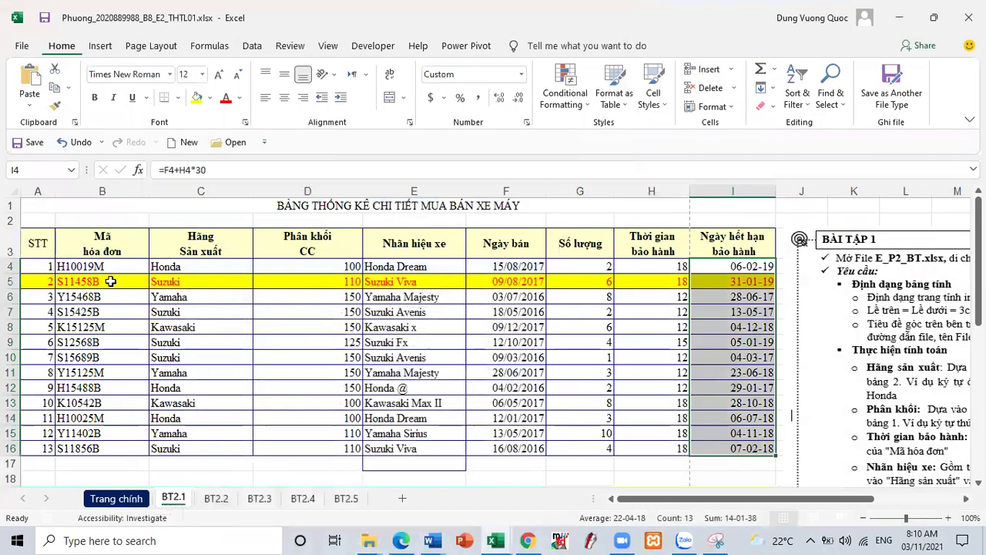
# Step: Select B4:I16 and set the first sort level to column C, A to Z
pyautogui.moveTo(87, 271); pyautogui.dragTo(741, 450)
pyautogui.click(252, 47)
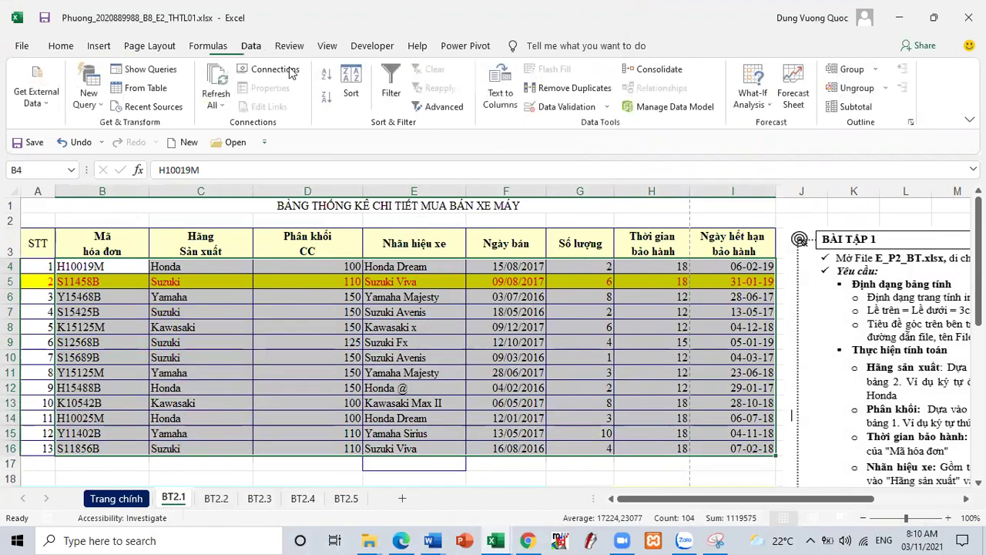
pyautogui.click(361, 85)
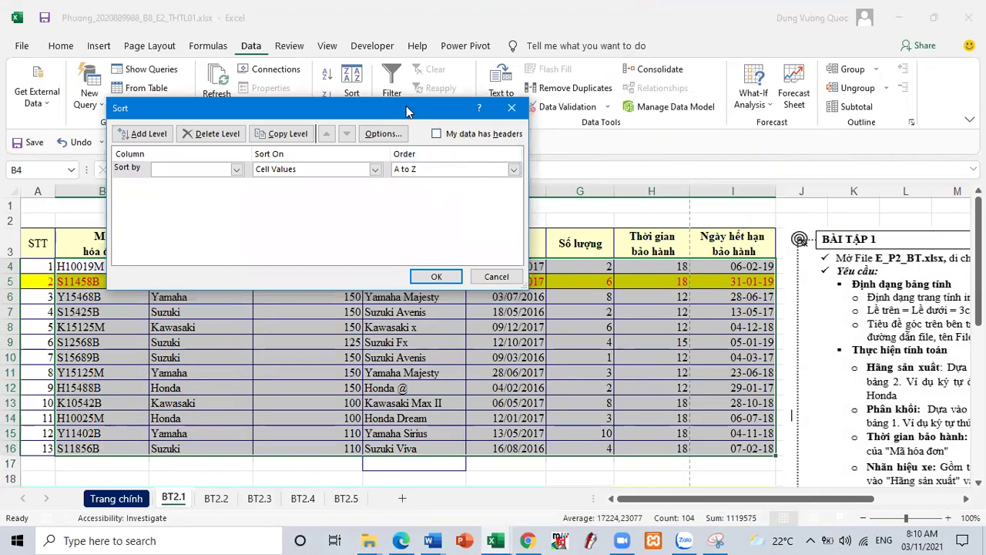
pyautogui.moveTo(406, 105); pyautogui.dragTo(653, 49)
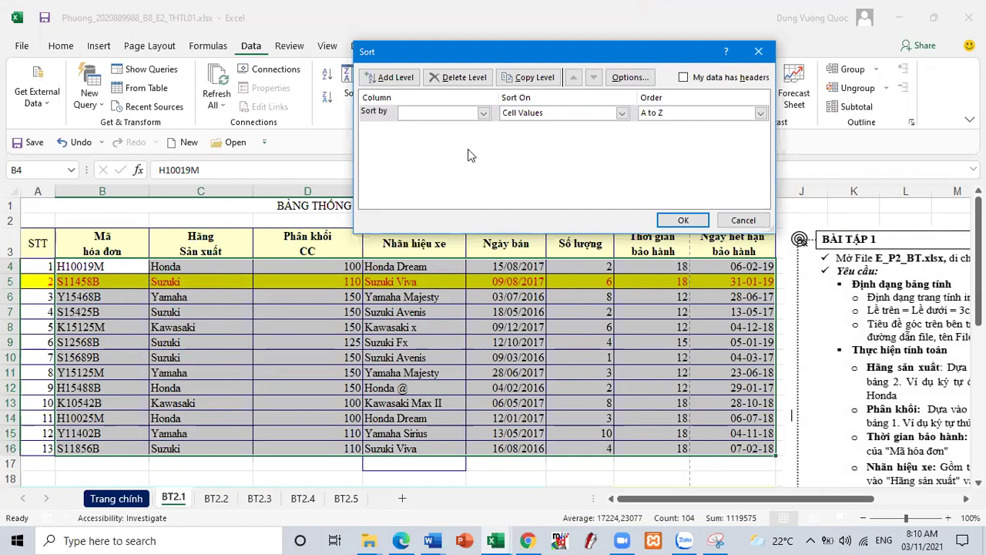
pyautogui.click(484, 113)
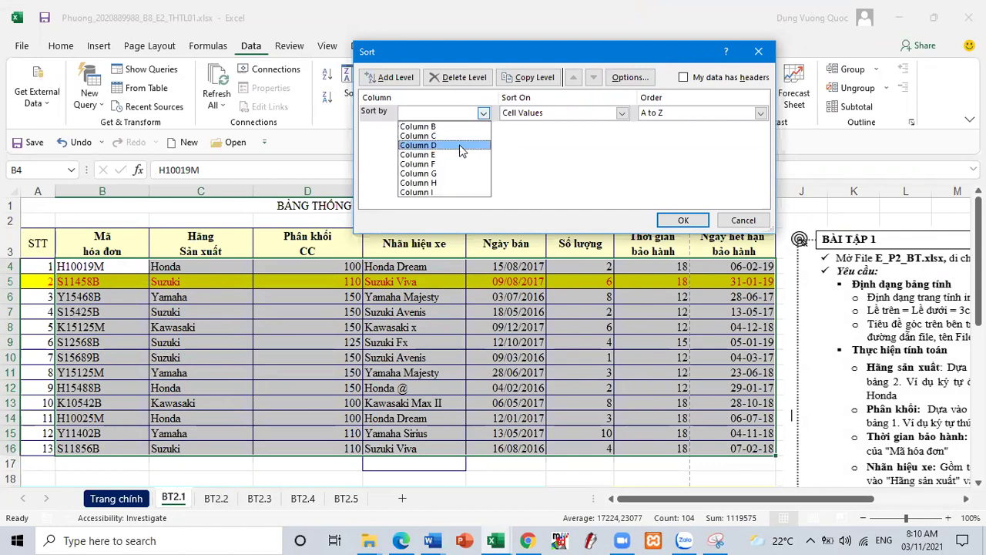
pyautogui.click(464, 143)
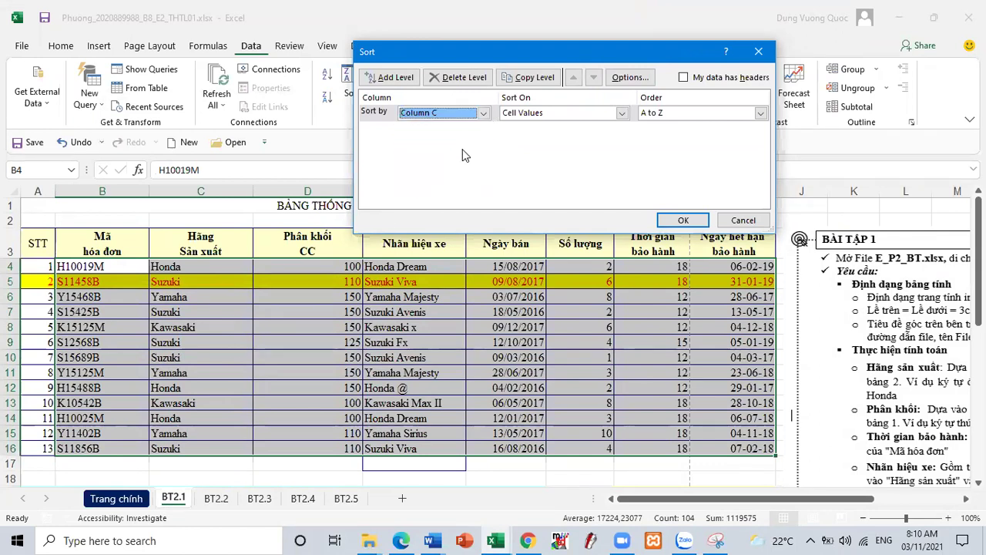
# Step: Add a second sort level on column G, largest to smallest, and apply the sort
pyautogui.click(390, 77)
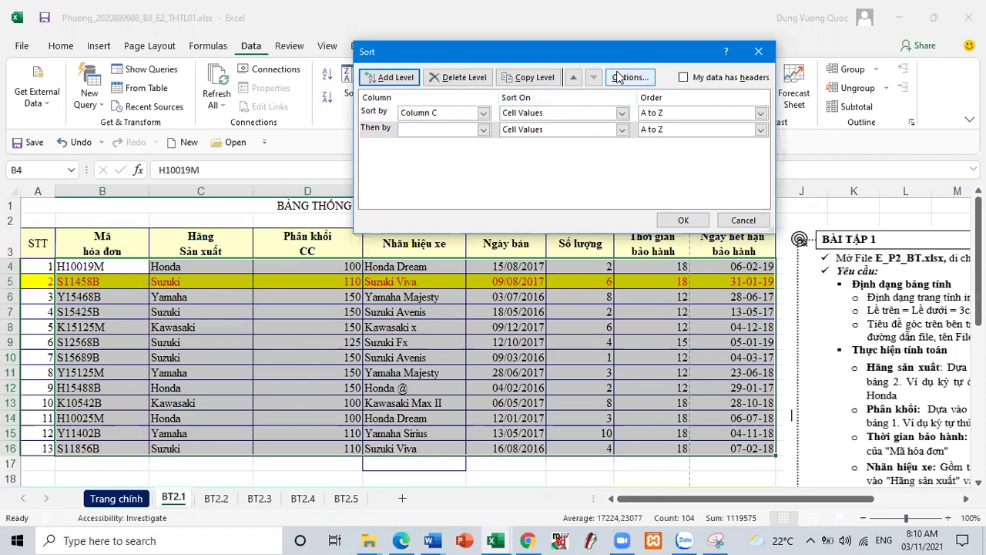
pyautogui.moveTo(617, 60); pyautogui.dragTo(542, 53)
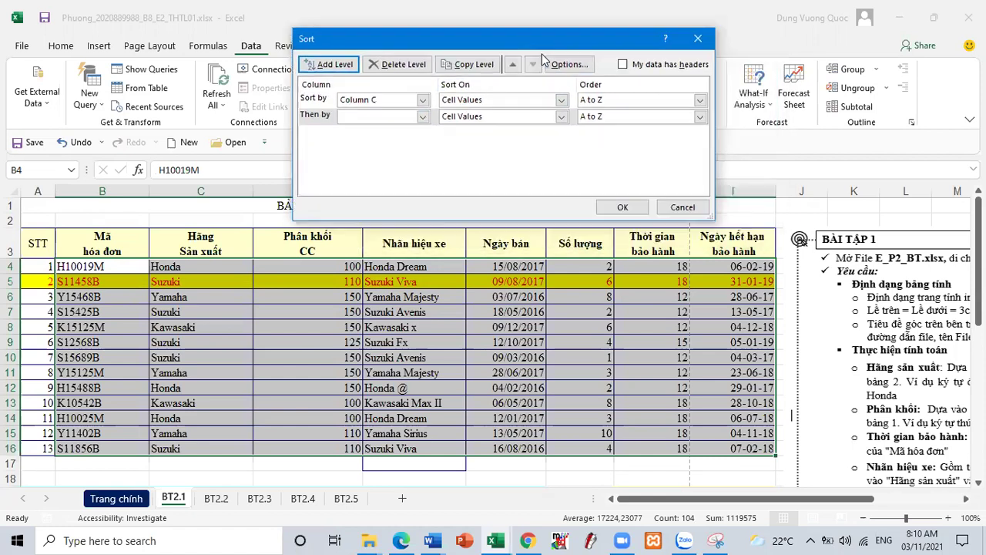
pyautogui.click(422, 117)
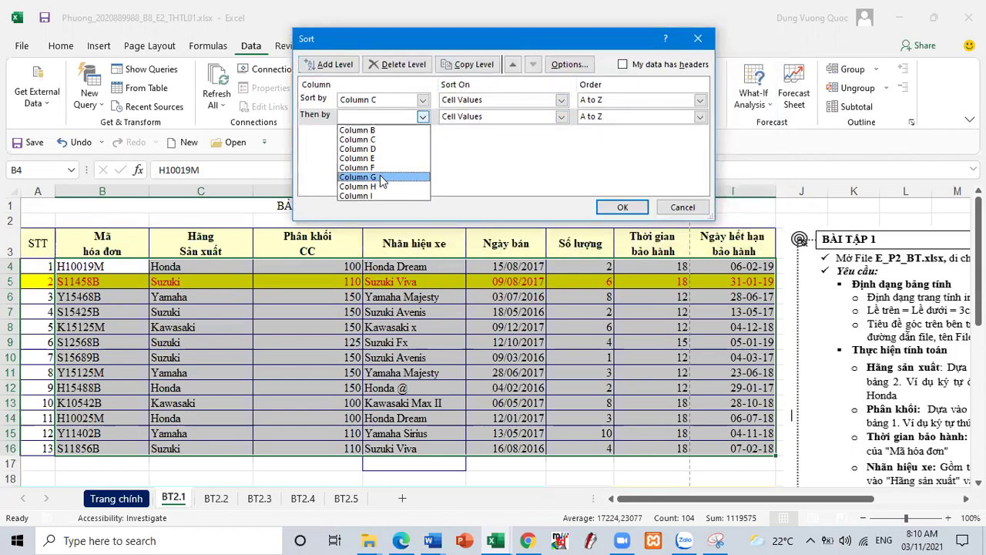
pyautogui.click(413, 175)
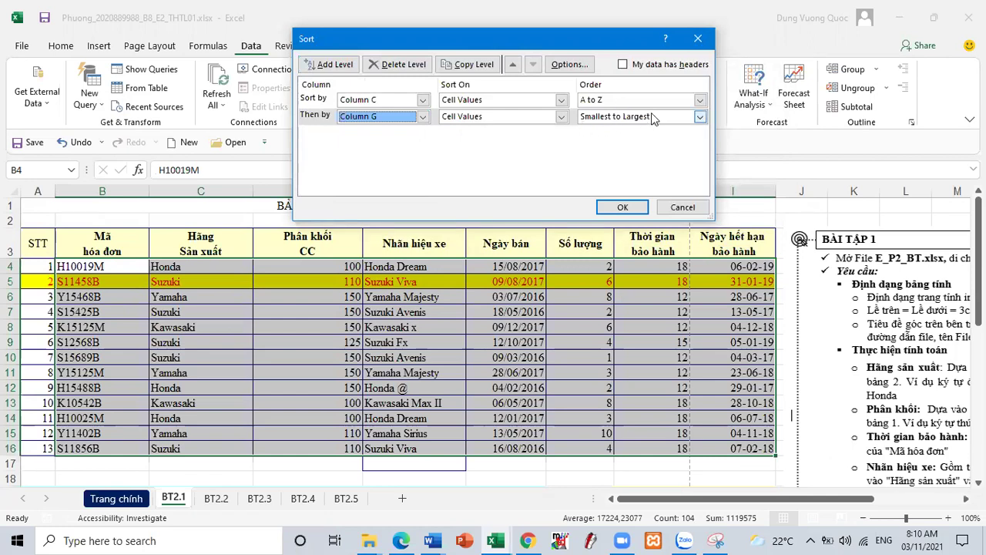
pyautogui.click(700, 116)
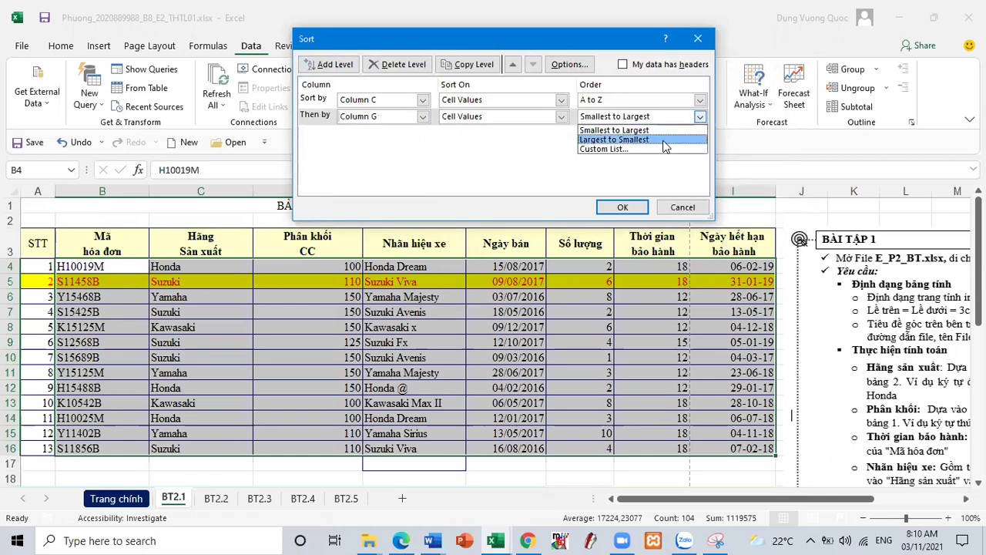
pyautogui.click(616, 138)
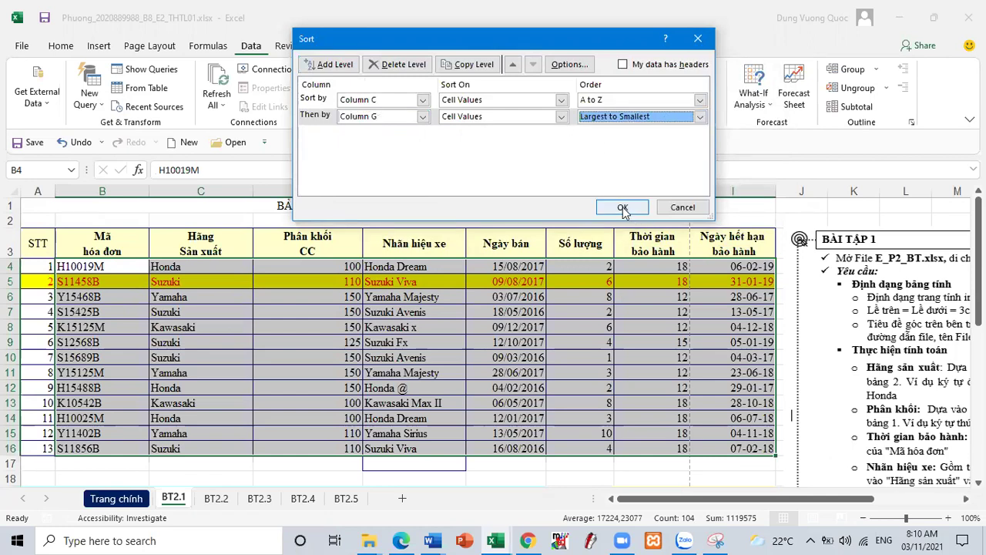
pyautogui.click(623, 208)
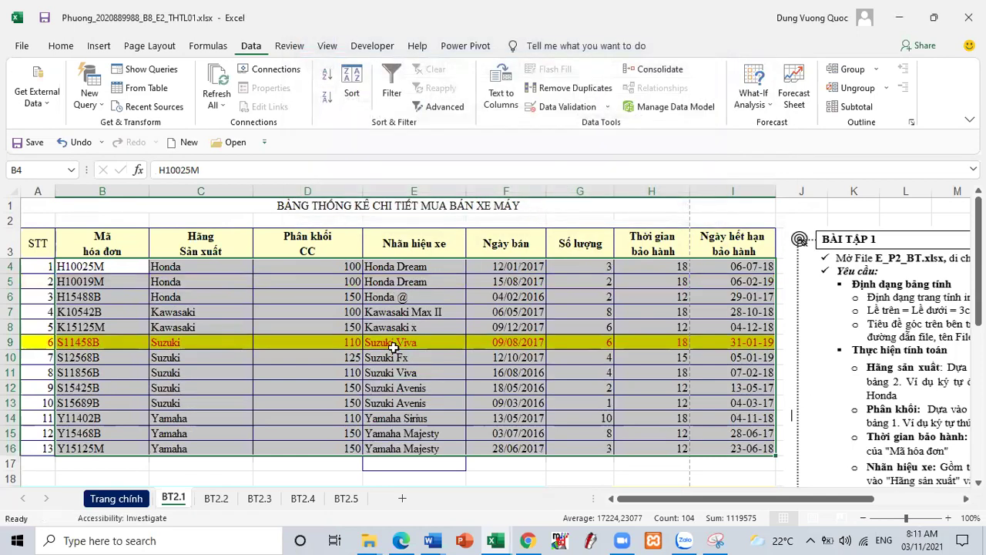
# Step: Select row 4 and freeze panes so rows 1–3 stay fixed
pyautogui.click(400, 540)
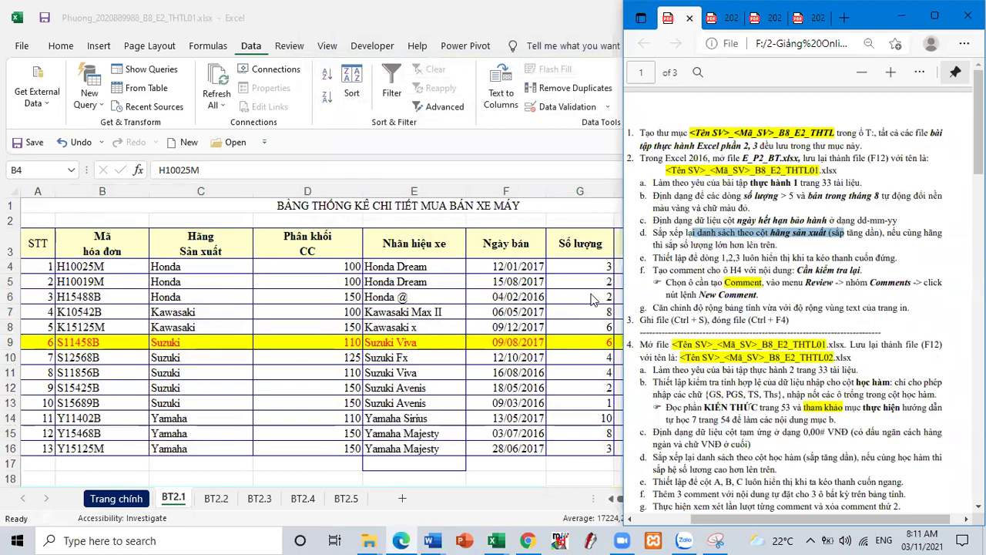
pyautogui.hotkey('alt', 'Tab')
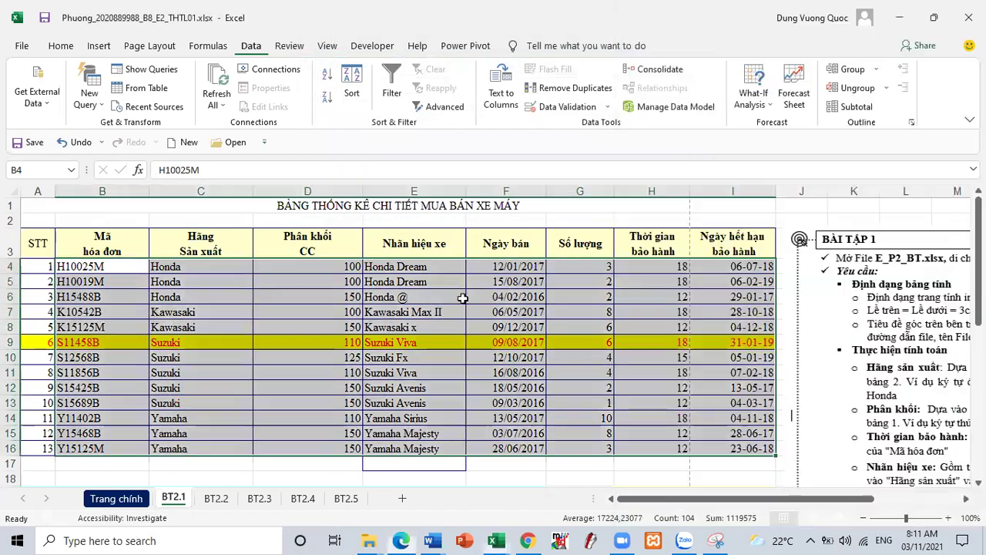
pyautogui.click(11, 266)
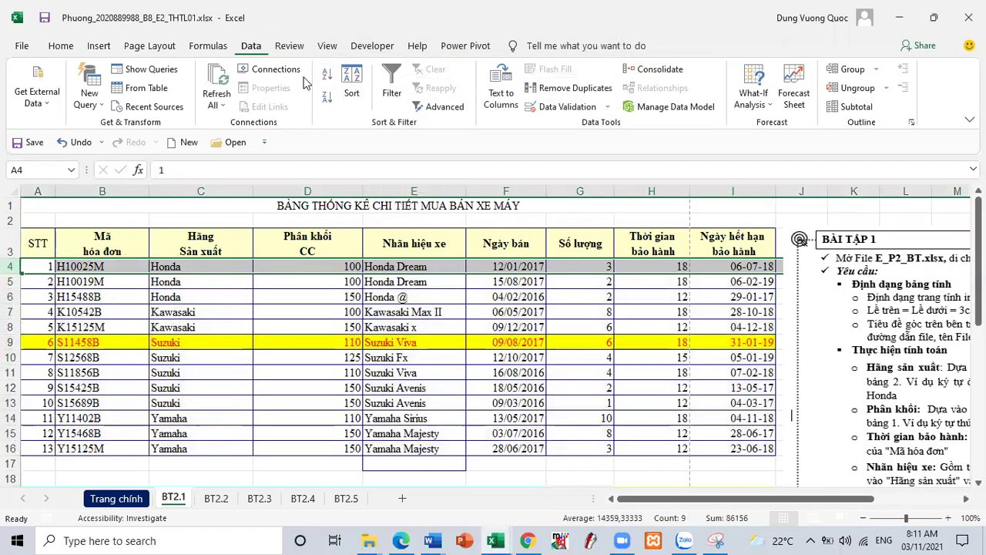
pyautogui.click(324, 48)
pyautogui.click(508, 91)
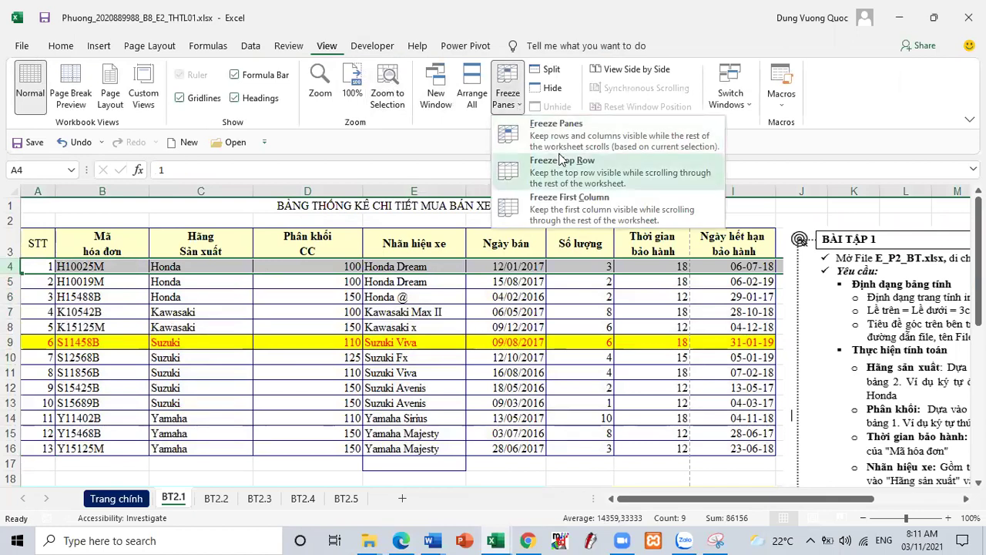
pyautogui.click(567, 137)
# Step: Scroll the sheet up and down to confirm rows 1–3 remain visible
pyautogui.scroll(-3, 459, 312)
pyautogui.scroll(3, 457, 303)
pyautogui.scroll(-4, 456, 300)
pyautogui.scroll(4, 454, 299)
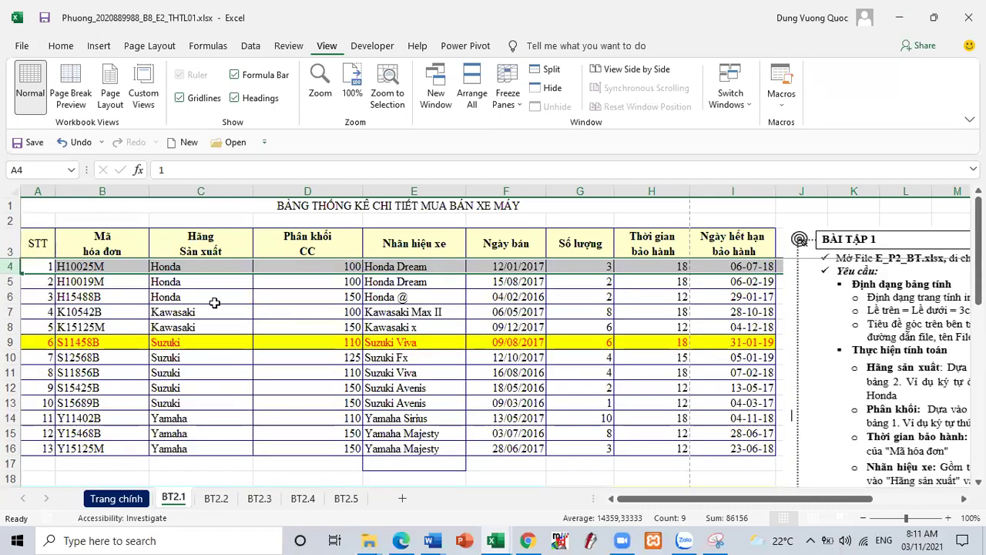
pyautogui.scroll(-4, 200, 262)
pyautogui.scroll(4, 330, 282)
pyautogui.scroll(-4, 447, 308)
pyautogui.scroll(4, 454, 309)
pyautogui.scroll(-4, 455, 356)
pyautogui.scroll(4, 451, 360)
pyautogui.scroll(-6, 352, 320)
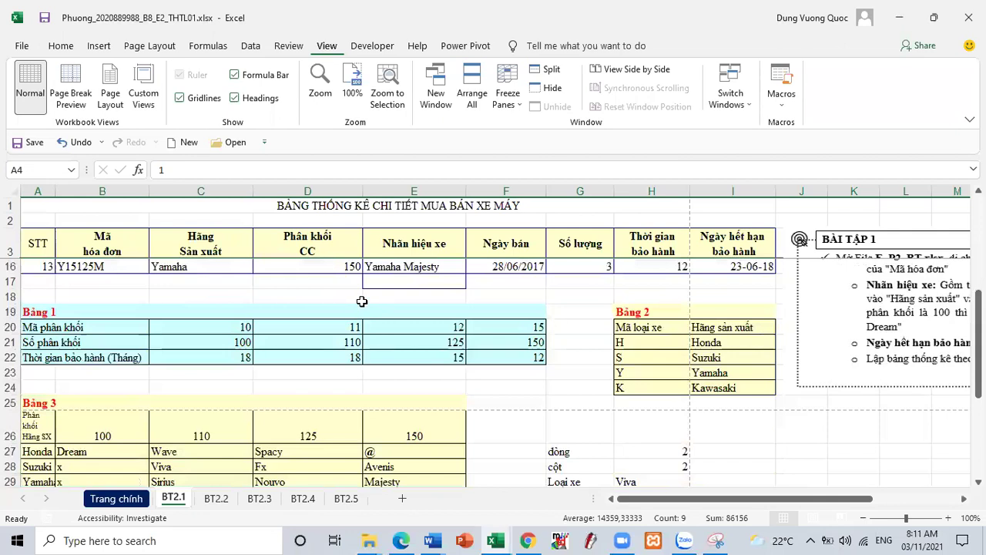
pyautogui.scroll(5, 394, 310)
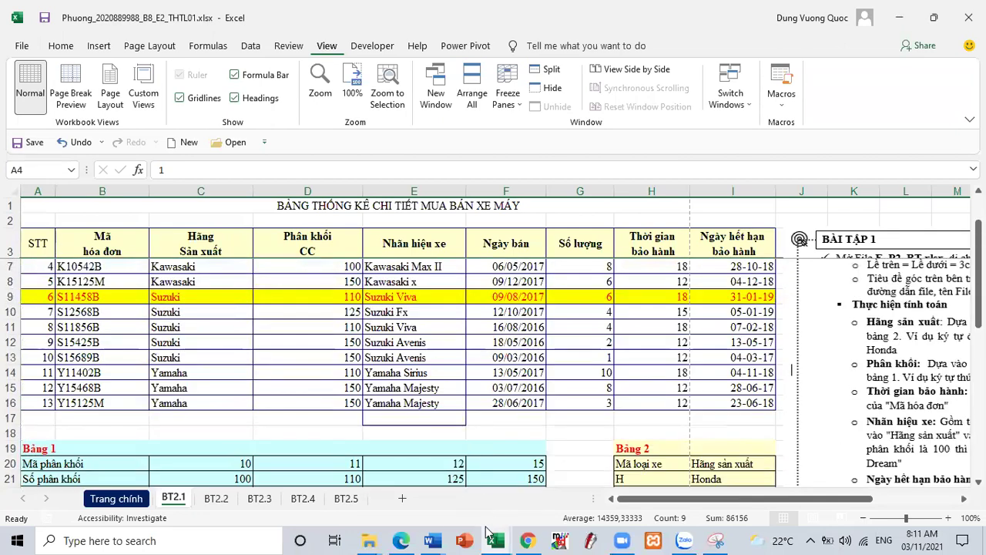
# Step: Add the comment 'Cần kiểm tra lại' to cell H4
pyautogui.click(400, 540)
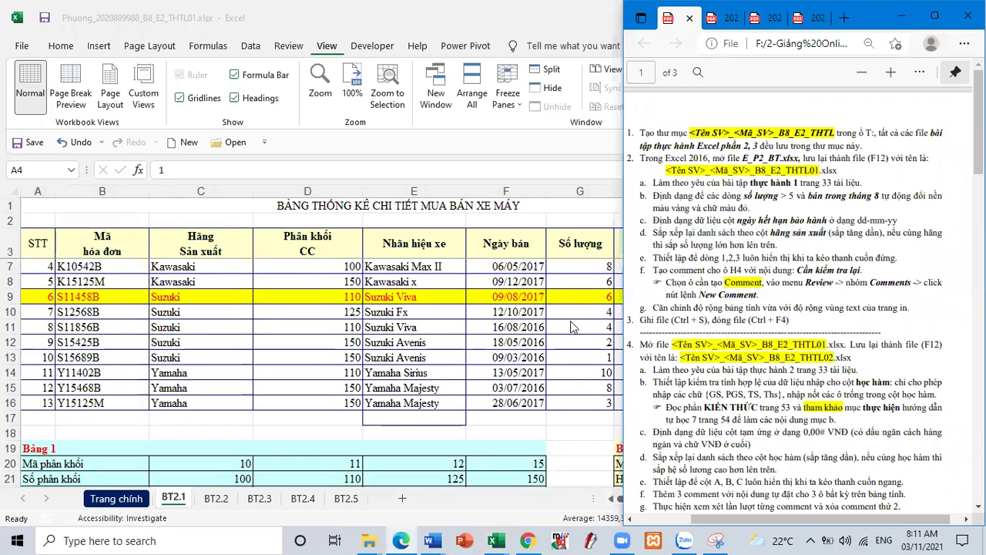
pyautogui.scroll(1, 574, 328)
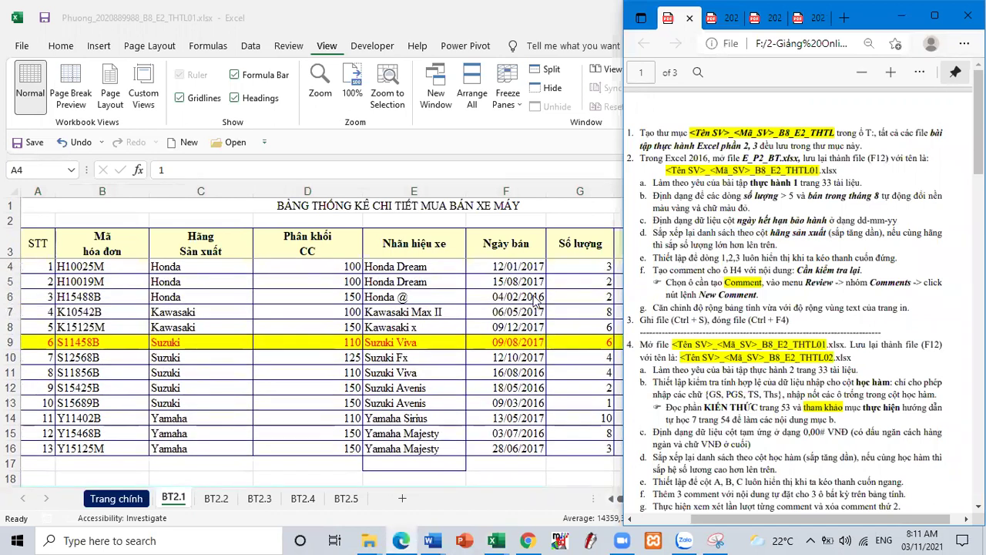
pyautogui.click(544, 323)
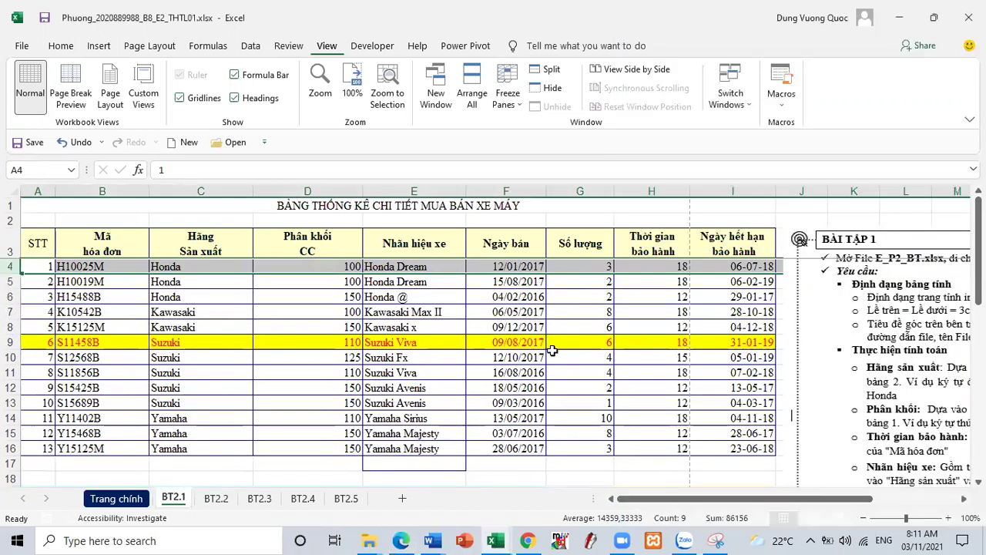
pyautogui.click(664, 266)
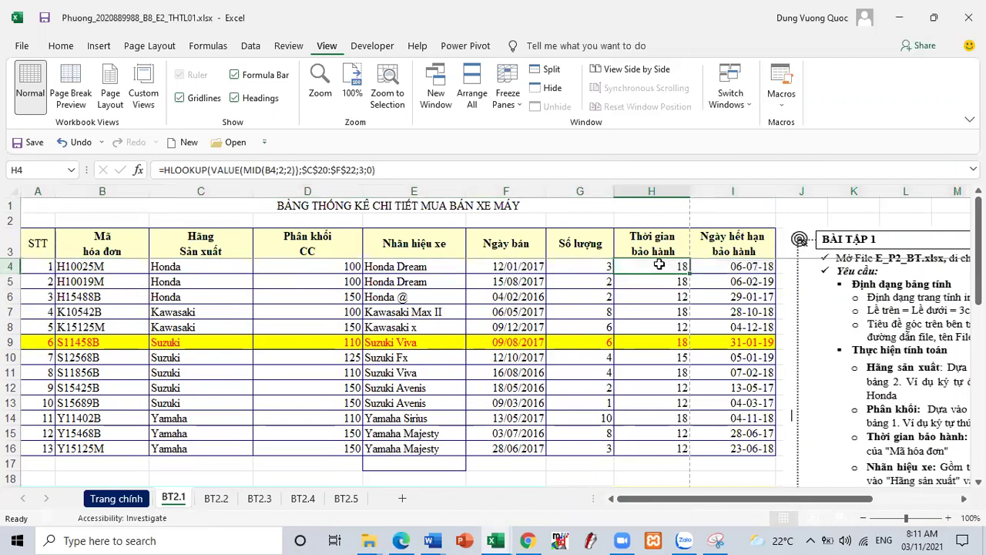
pyautogui.click(284, 48)
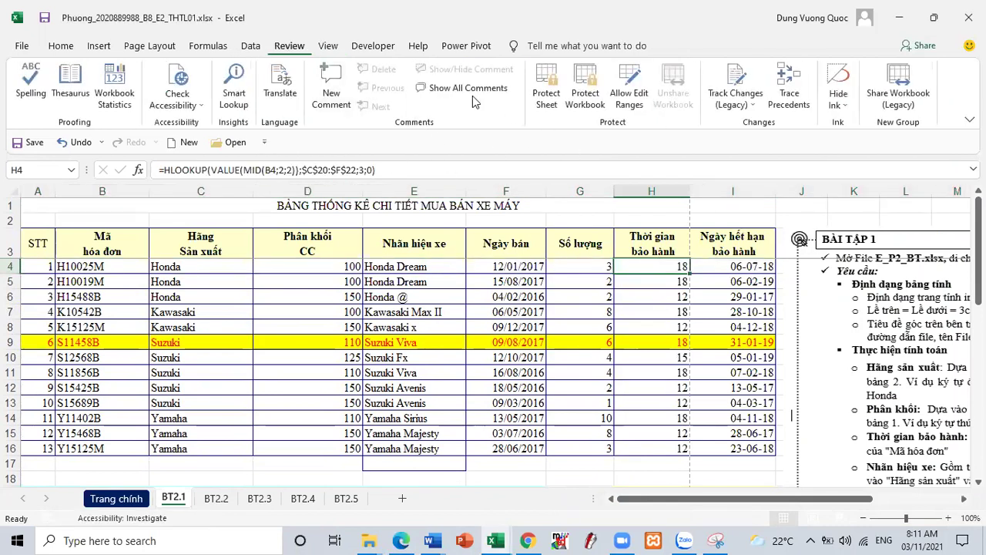
pyautogui.click(331, 86)
pyautogui.write('Cần k')
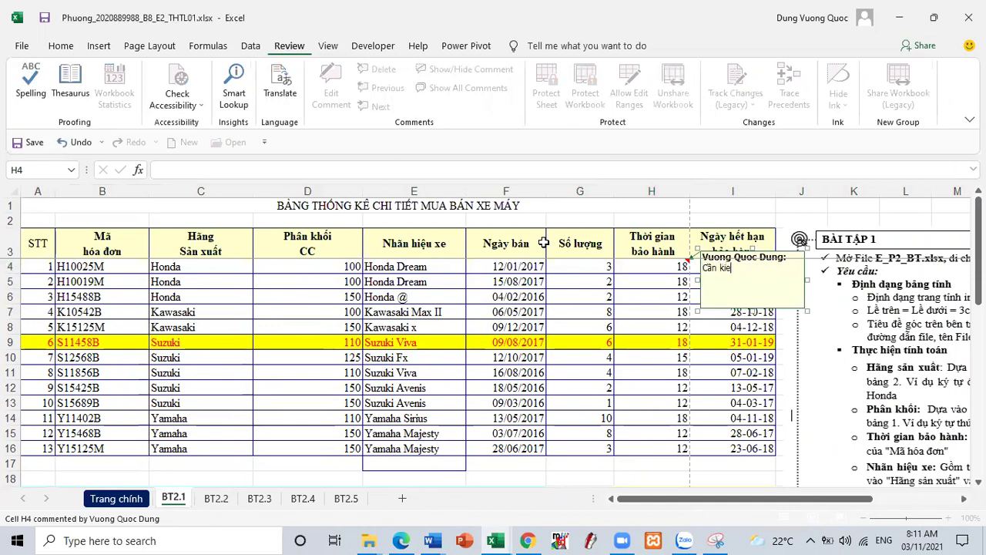
pyautogui.write('iểm tra la')
pyautogui.click(559, 344)
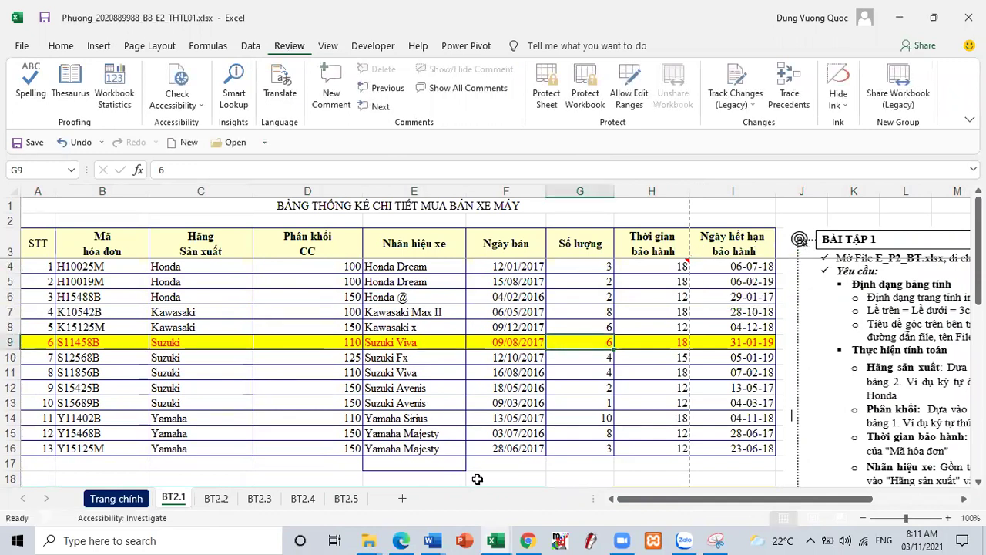
# Step: Delete the exercise picture from the sheet
pyautogui.click(401, 540)
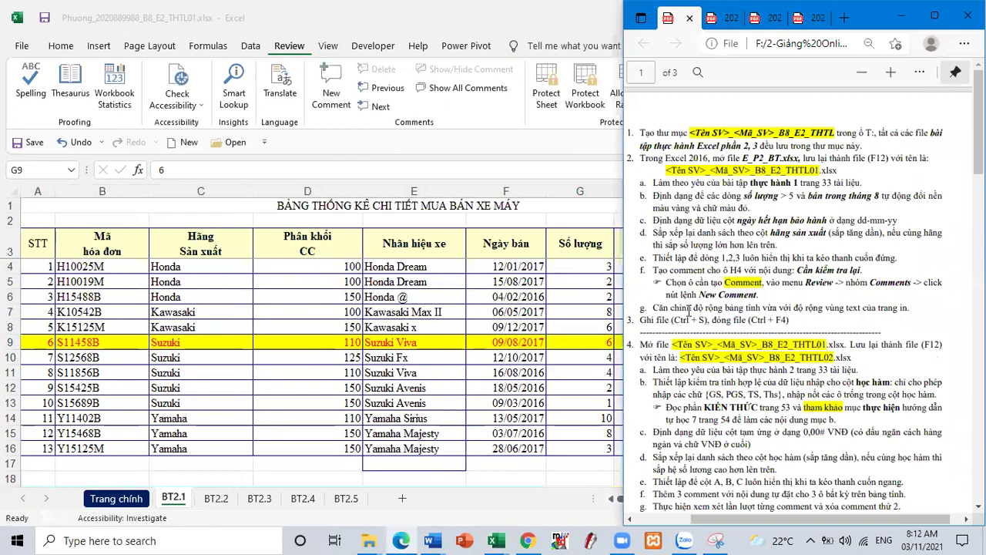
pyautogui.click(519, 348)
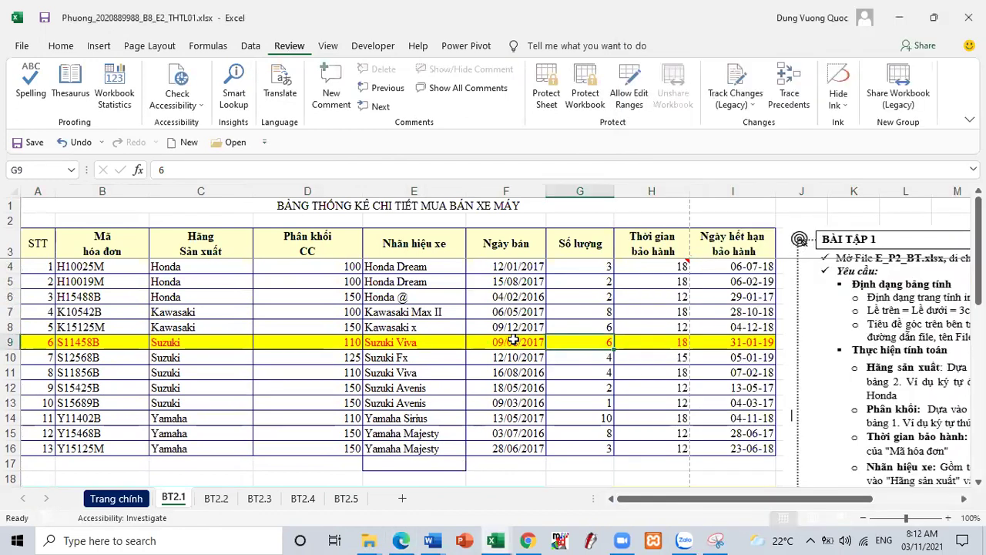
pyautogui.click(963, 308)
pyautogui.press('Delete')
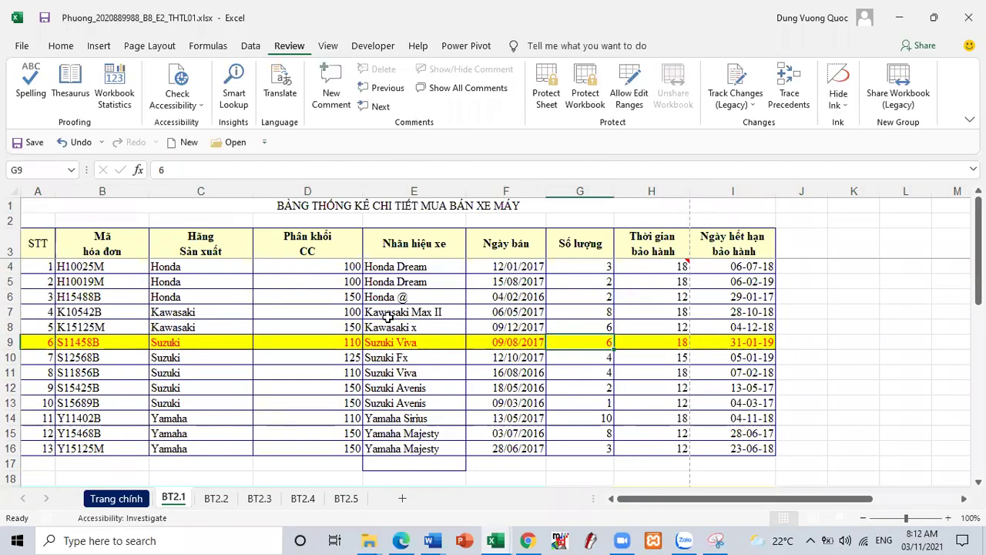
# Step: Narrow columns C and D to fit their contents and view the print preview
pyautogui.moveTo(252, 190); pyautogui.dragTo(231, 190)
pyautogui.moveTo(336, 192); pyautogui.dragTo(305, 190)
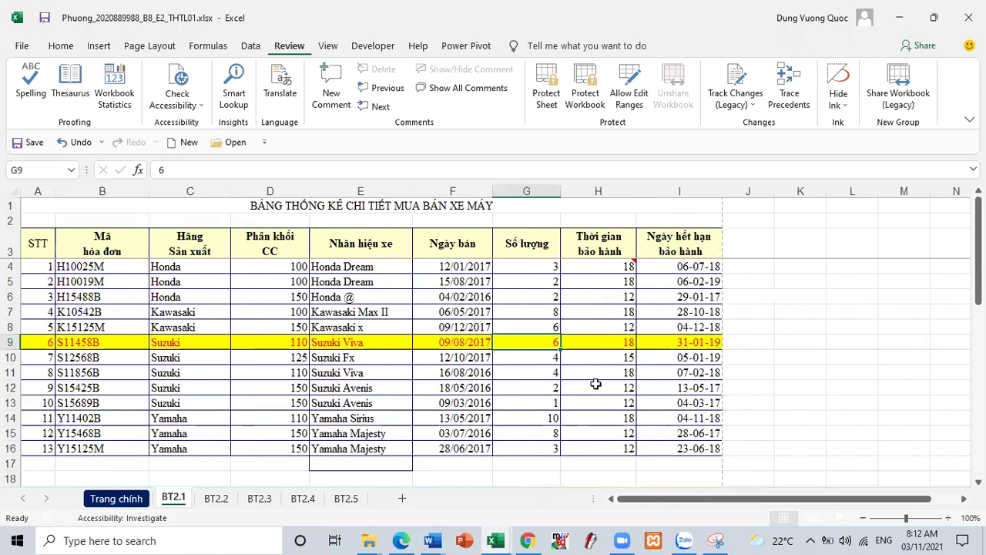
pyautogui.hotkey('ctrl', 'p')
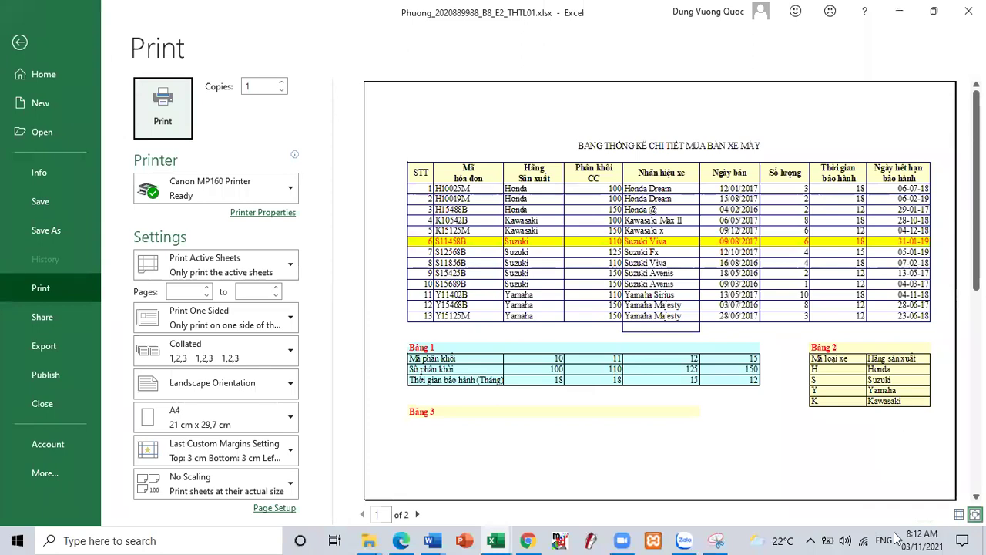
pyautogui.click(975, 514)
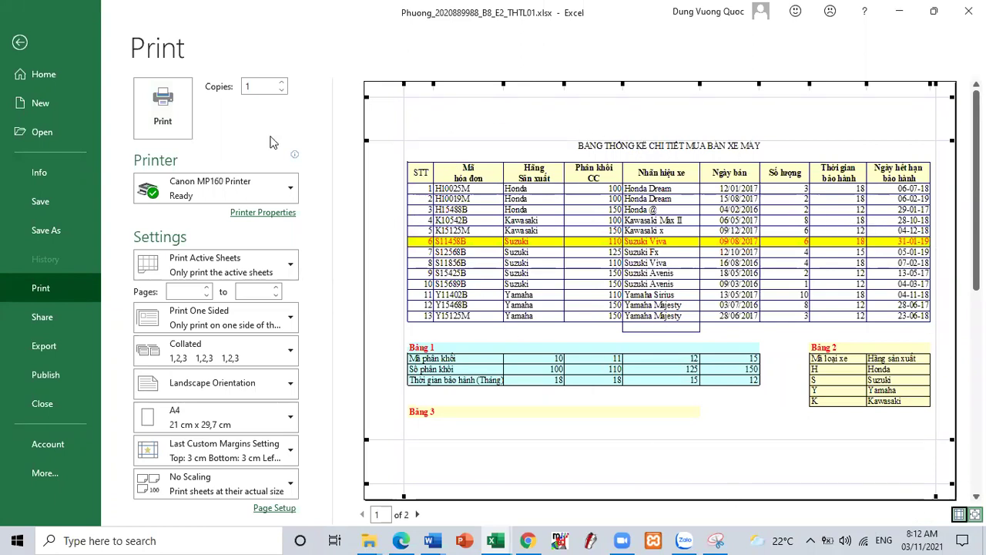
pyautogui.click(20, 43)
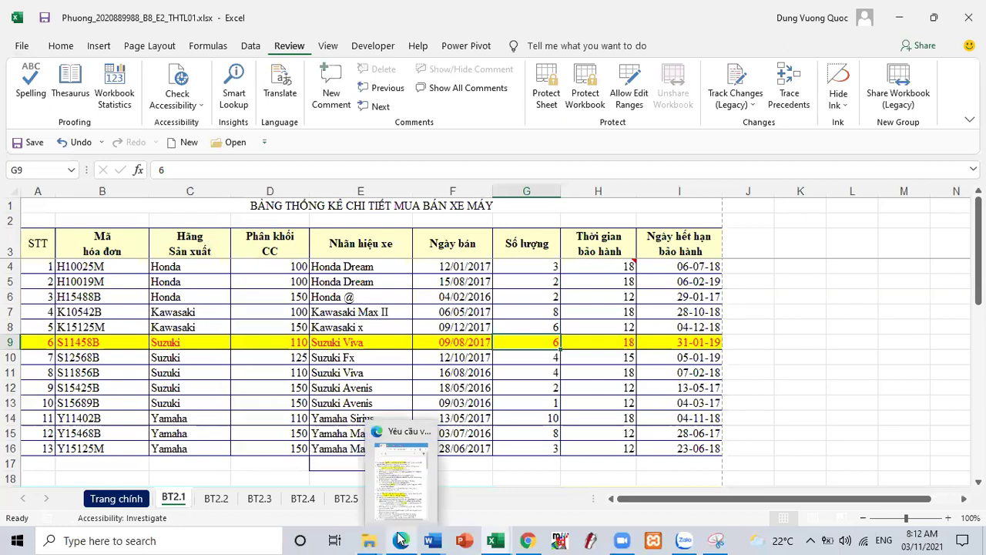
# Step: Open the Page Setup dialog on its Header/Footer settings
pyautogui.click(151, 47)
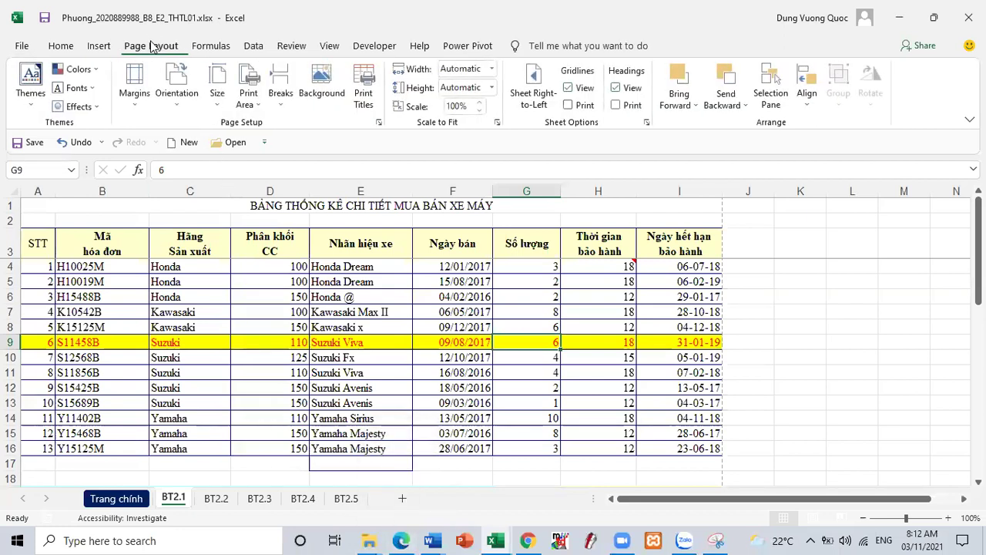
pyautogui.click(378, 122)
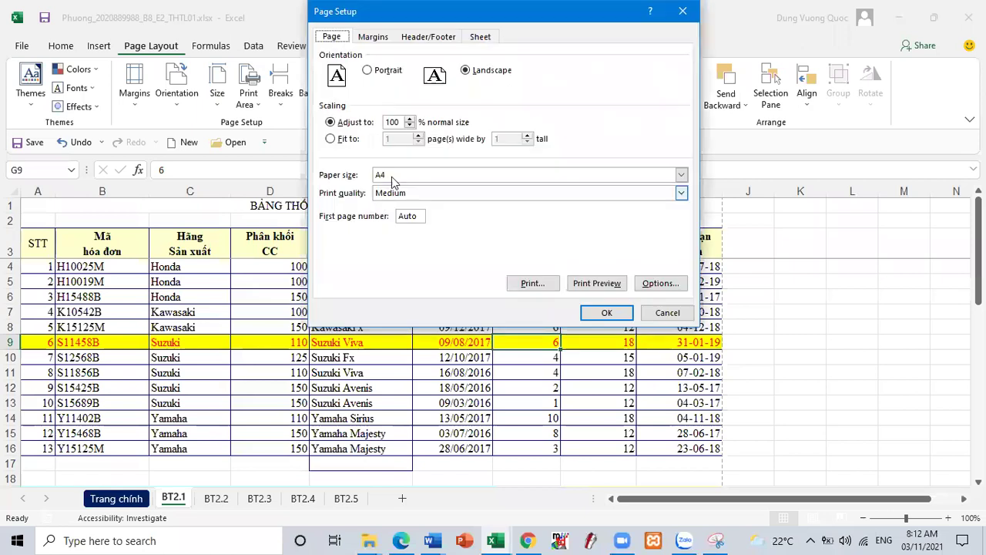
pyautogui.click(375, 38)
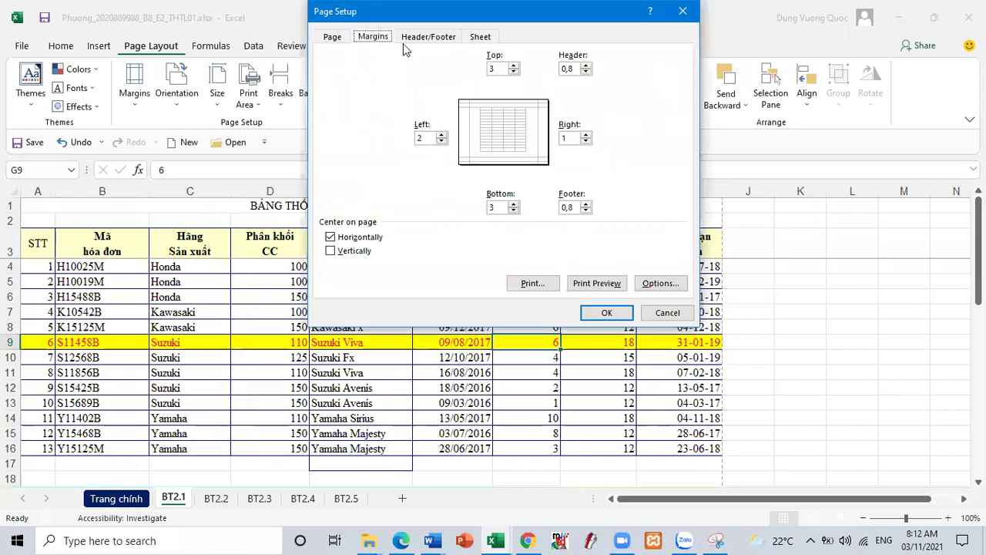
pyautogui.click(429, 37)
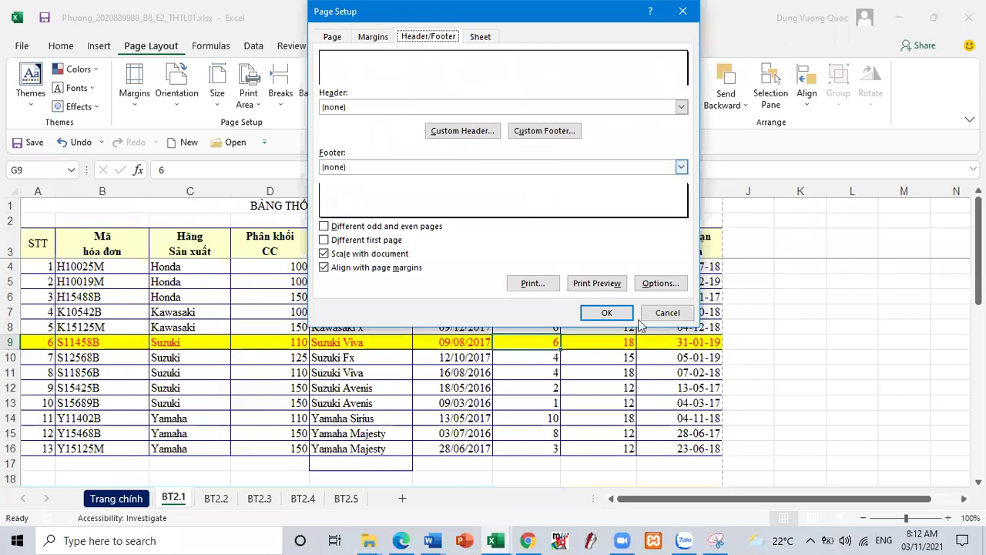
# Step: Search the exercise PDF for 'Bài tập 1' and bring Page Setup back alongside
pyautogui.click(401, 540)
pyautogui.click(756, 17)
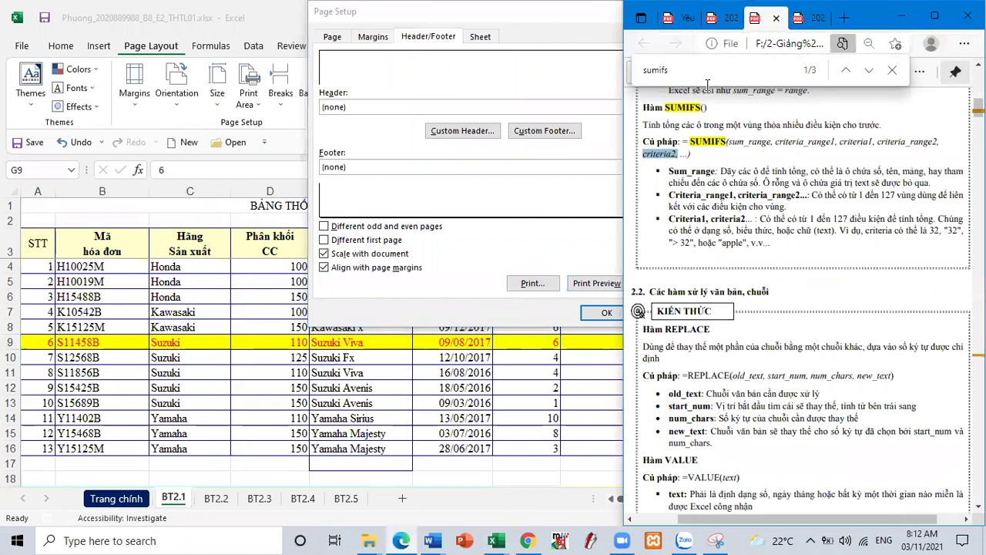
pyautogui.doubleClick(690, 68)
pyautogui.press('BackSpace')
pyautogui.write('Bài tập 1')
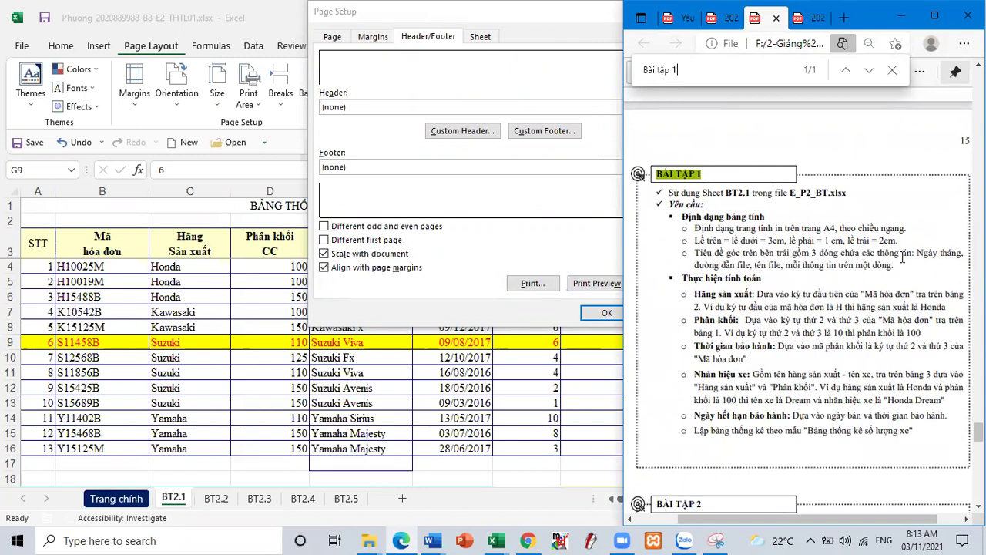
pyautogui.moveTo(484, 24); pyautogui.dragTo(359, 34)
# Step: Put the date, file path and file name on separate lines in the header's left section
pyautogui.click(331, 141)
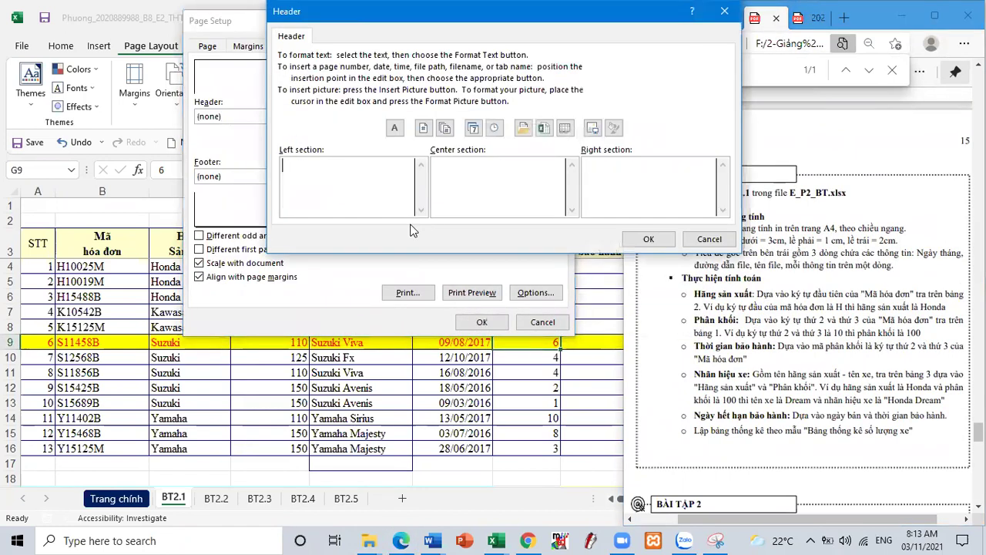
pyautogui.click(473, 128)
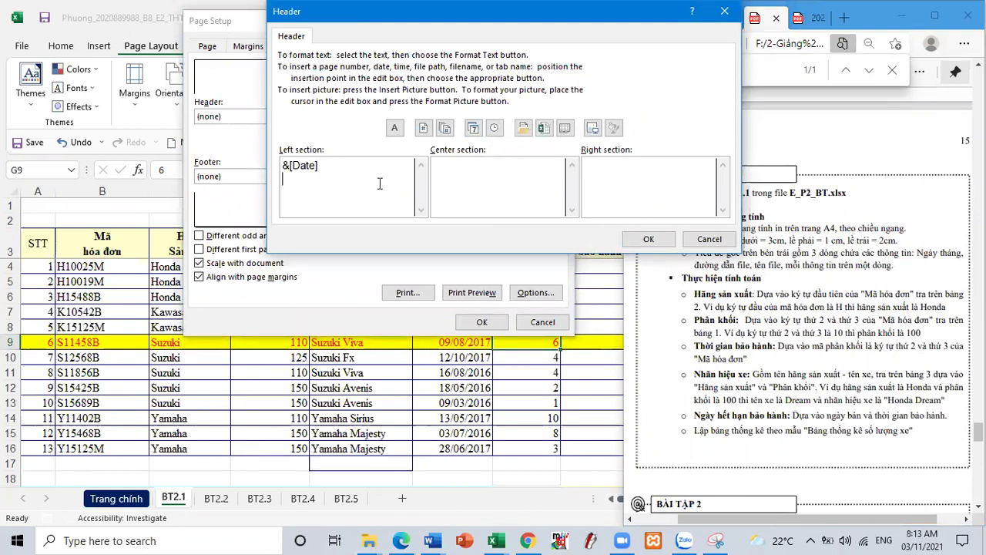
pyautogui.press('Return')
pyautogui.click(522, 128)
pyautogui.press('Return')
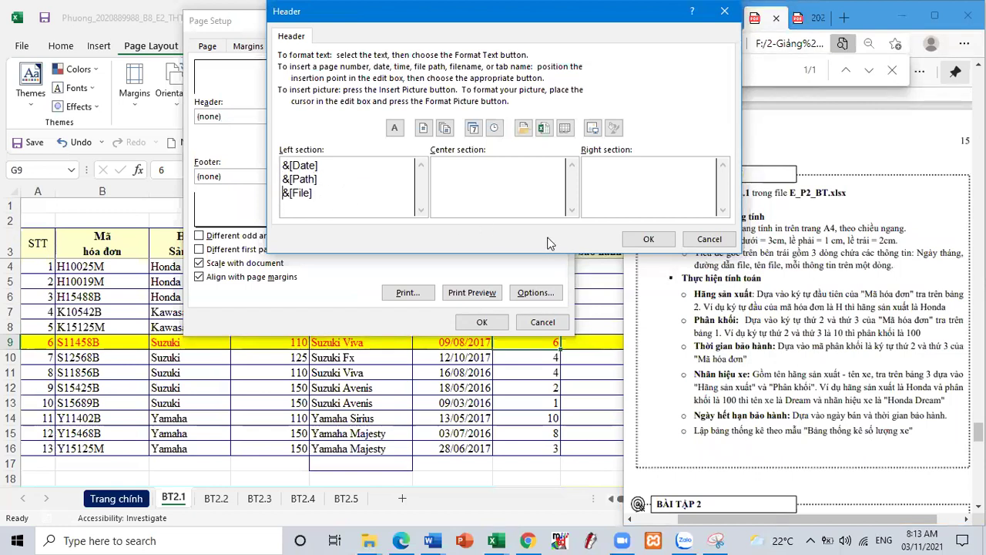
# Step: Enter the student's name and ID in the centre section and confirm the header
pyautogui.click(494, 179)
pyautogui.write('Huong')
pyautogui.write('w')
pyautogui.write(' -')
pyautogui.write('2020')
pyautogui.write('889988')
pyautogui.rightClick(492, 183)
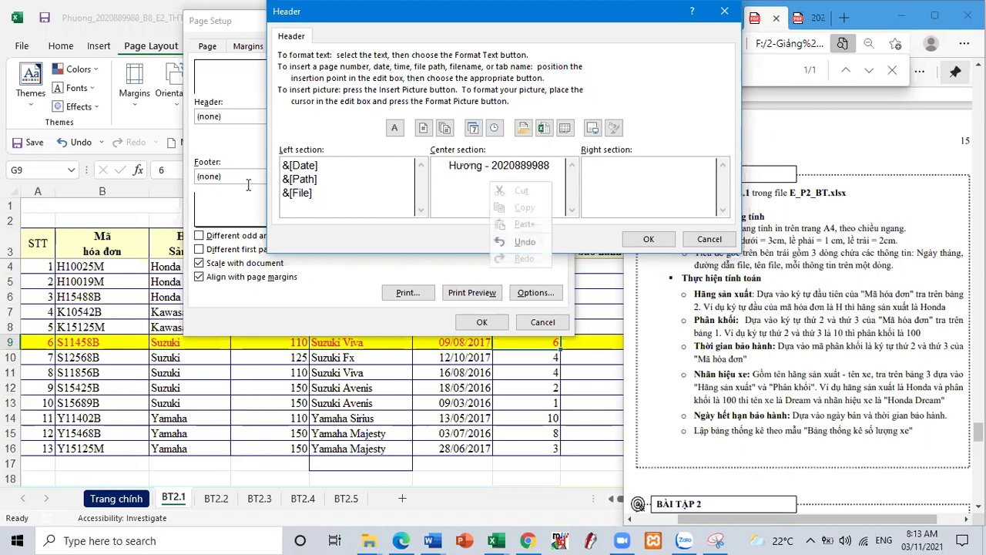
pyautogui.click(454, 166)
pyautogui.press('BackSpace')
pyautogui.write('Ph')
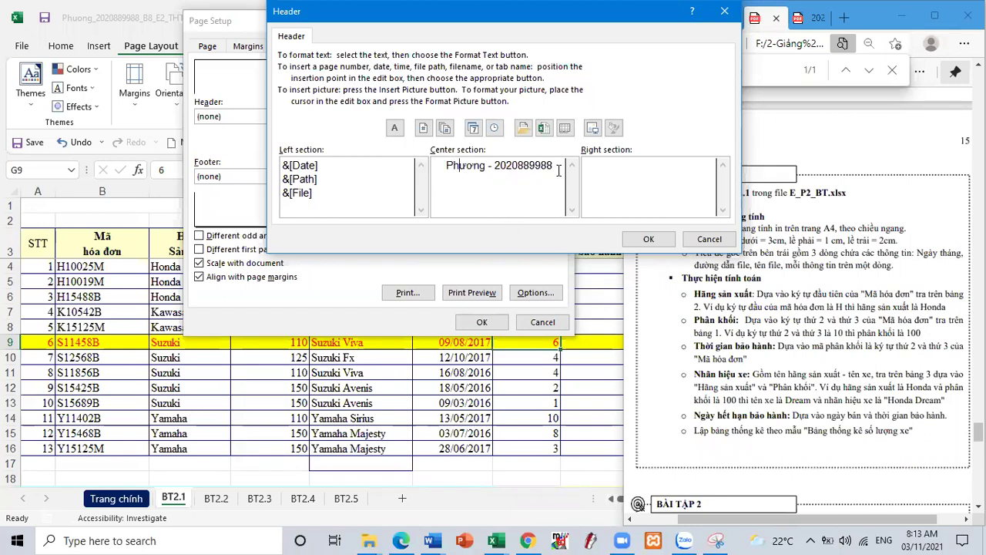
pyautogui.click(648, 239)
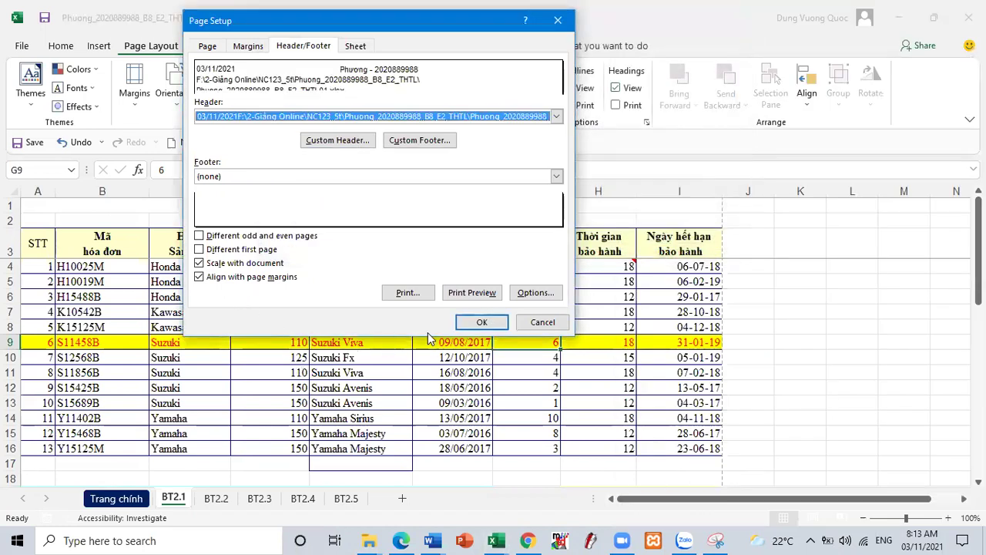
pyautogui.click(482, 322)
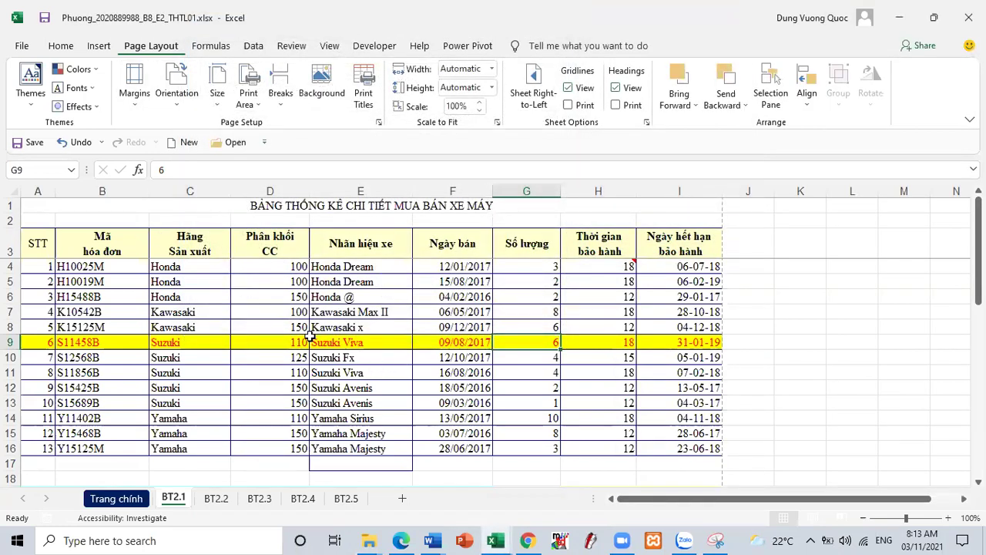
pyautogui.hotkey('ctrl', 'p')
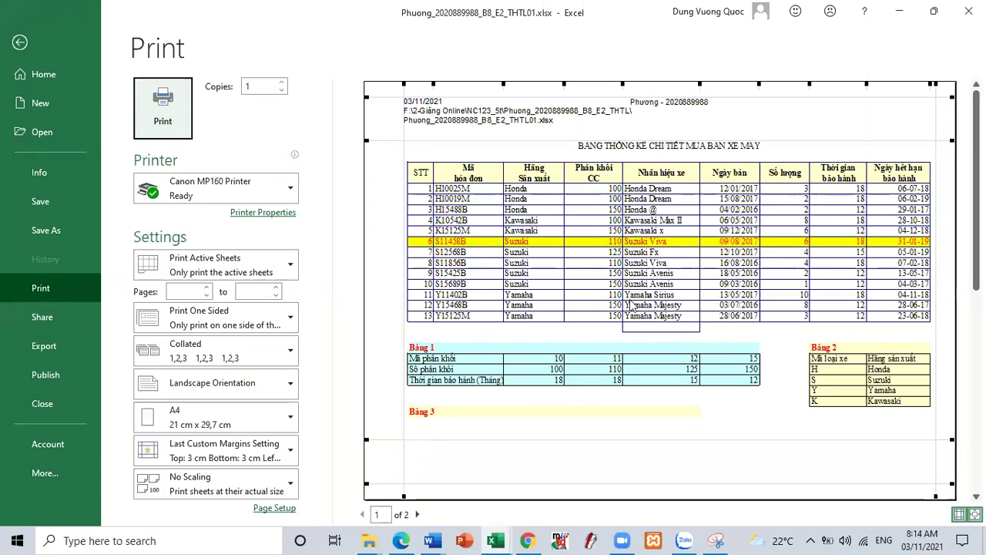
pyautogui.click(20, 44)
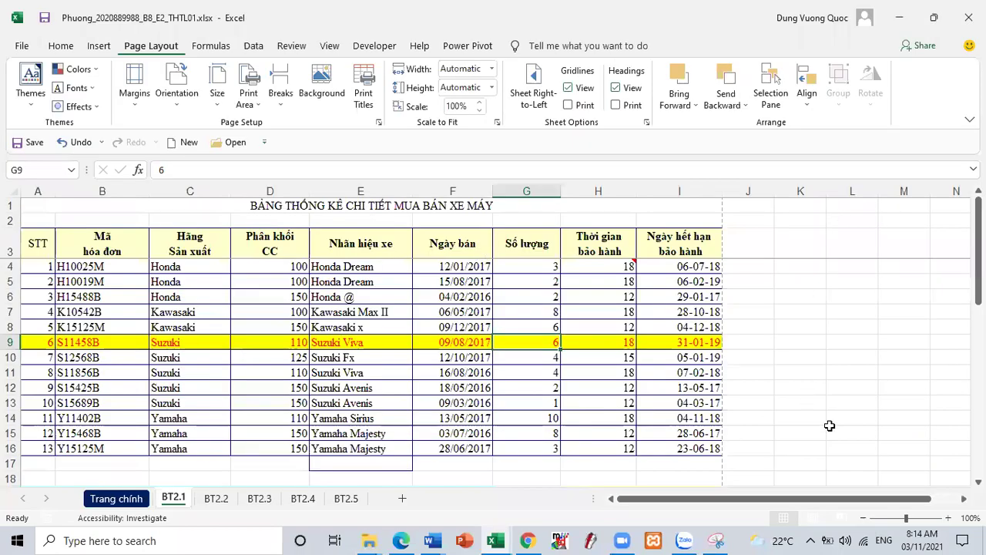